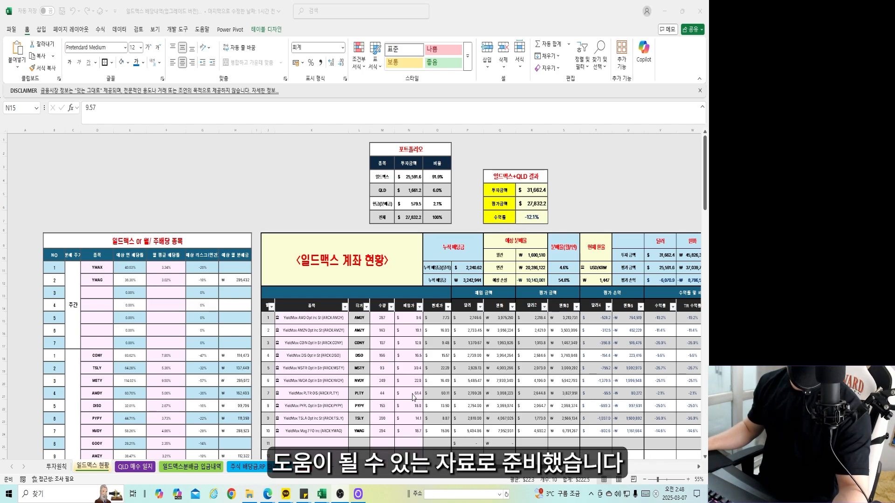
# Switch from the Excel dividend workbook to its Google Sheets version in the browser
pyautogui.click(214, 175)
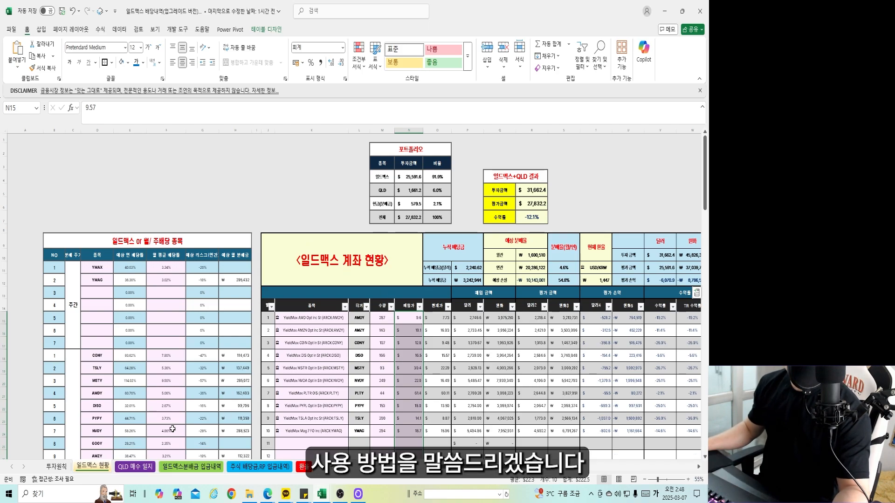
pyautogui.click(324, 497)
pyautogui.click(324, 497)
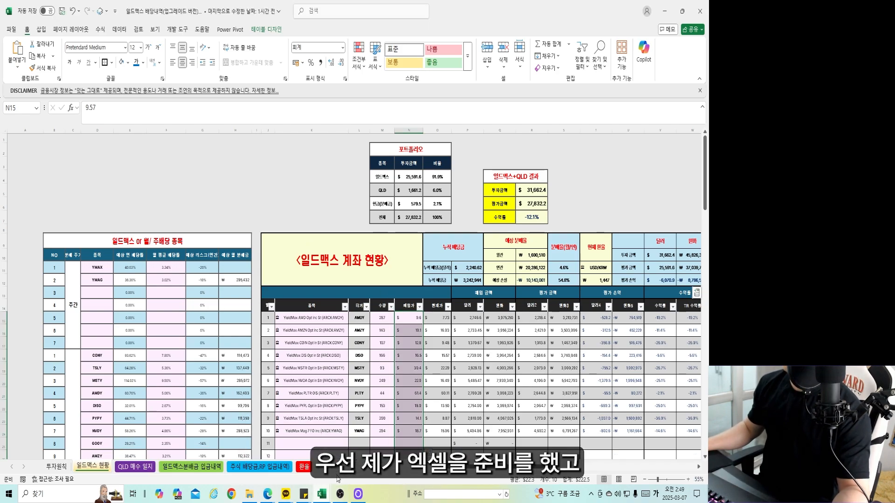
pyautogui.click(324, 497)
pyautogui.click(269, 496)
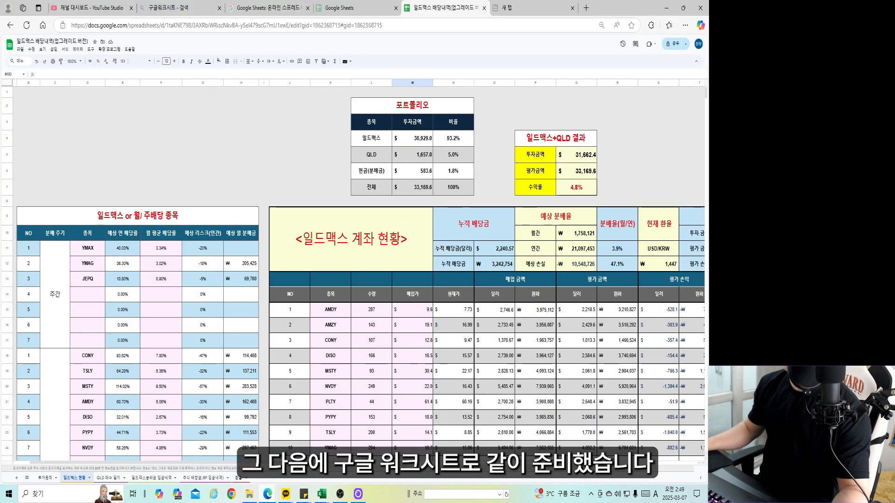
# Switch to Excel and enter the date 2025-03-02 below the last payment record on the 일드맥스분배금 입금내역 sheet
pyautogui.click(322, 495)
pyautogui.scroll(-1, 184, 422)
pyautogui.click(133, 466)
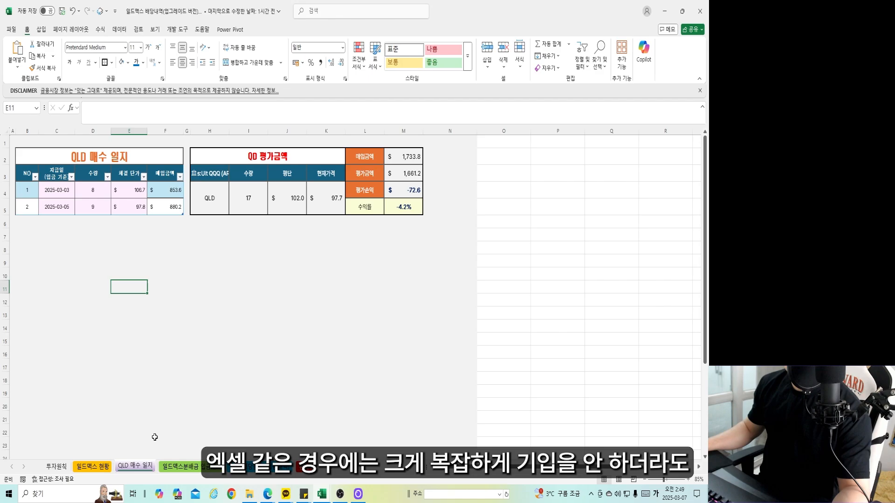
pyautogui.click(180, 466)
pyautogui.write('25/3/1')
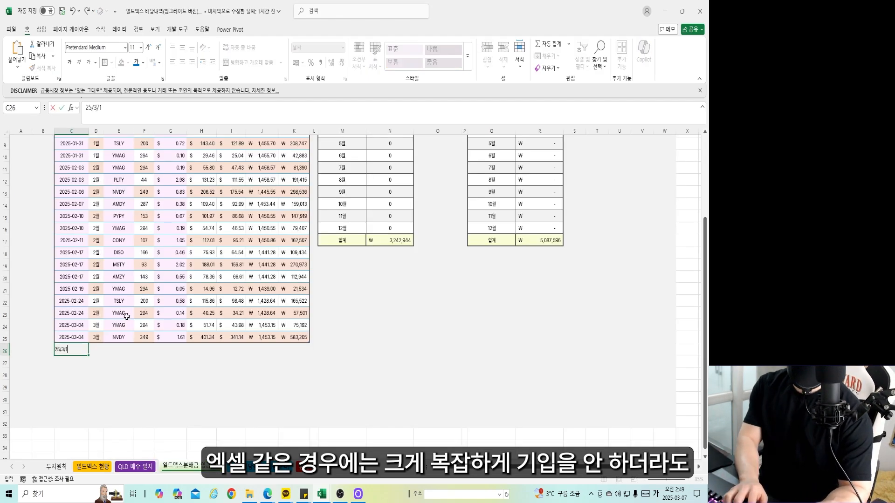
pyautogui.press('Return')
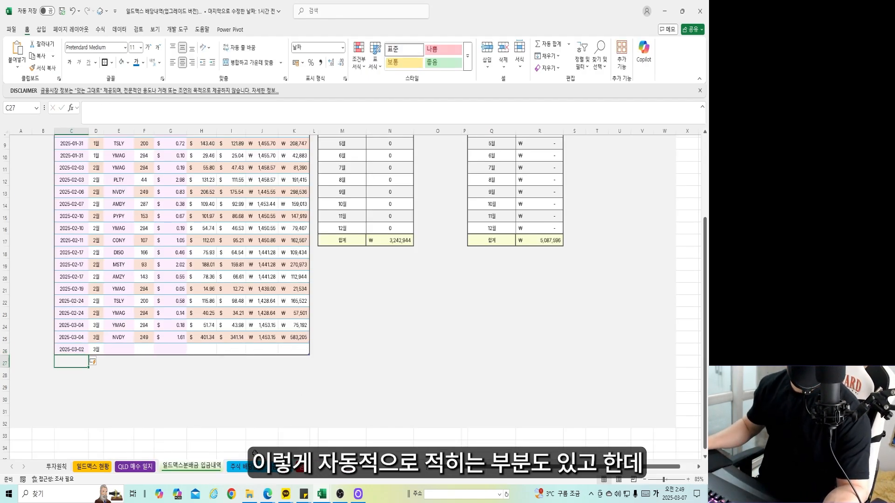
pyautogui.scroll(3, 174, 397)
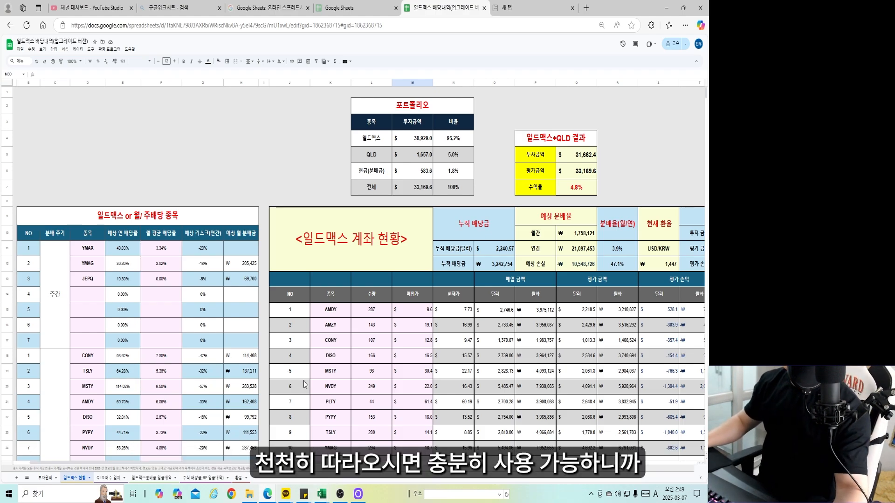
# Highlight the whole investment goals and plan table, E2:S21, on the 투자원칙 sheet of the Google Sheets version
pyautogui.moveTo(328, 498)
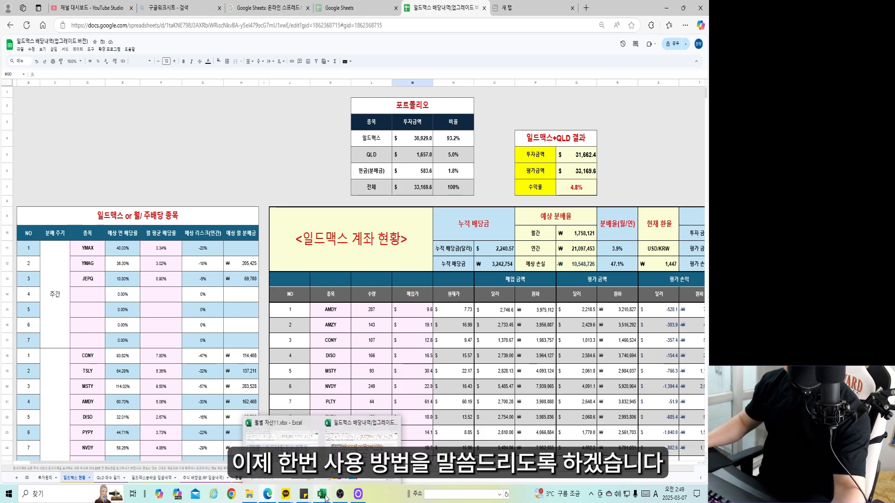
pyautogui.click(337, 482)
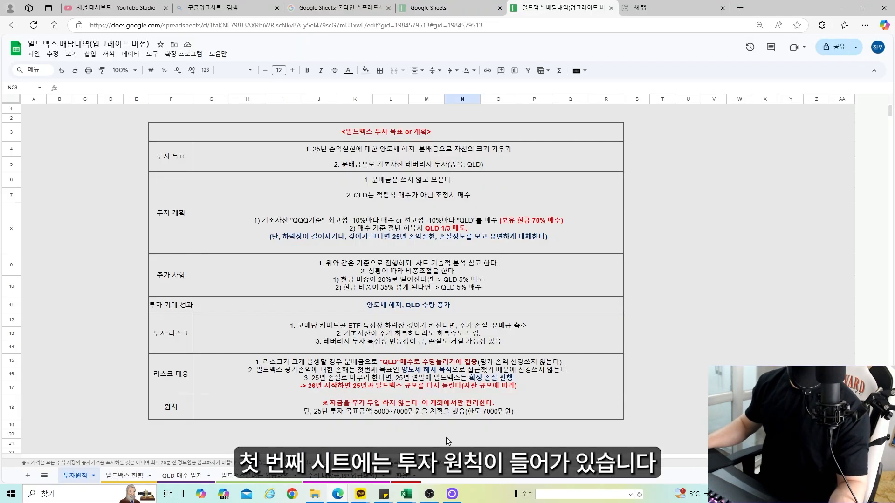
pyautogui.click(136, 120)
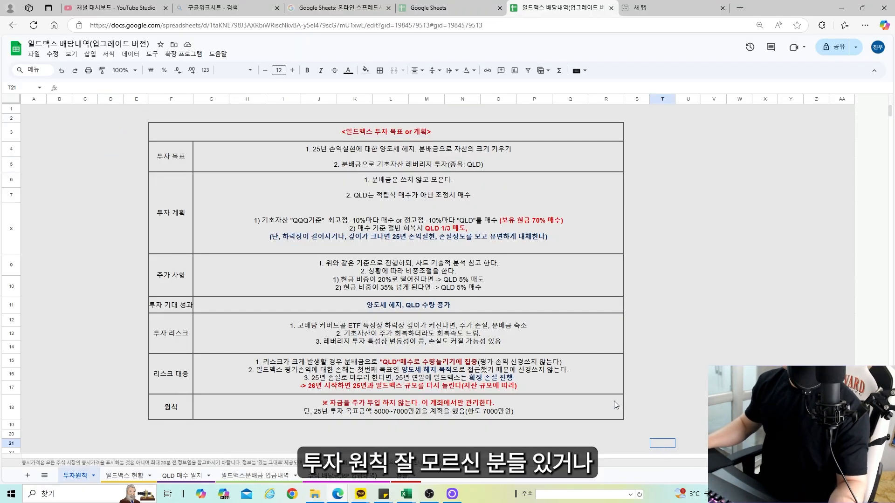
pyautogui.moveTo(662, 443)
pyautogui.mouseDown()
pyautogui.moveTo(241, 169)
pyautogui.moveTo(130, 123)
pyautogui.moveTo(126, 113)
pyautogui.moveTo(138, 107)
pyautogui.moveTo(685, 352)
pyautogui.moveTo(640, 442)
pyautogui.moveTo(196, 314)
pyautogui.moveTo(153, 133)
pyautogui.moveTo(137, 118)
pyautogui.mouseUp()
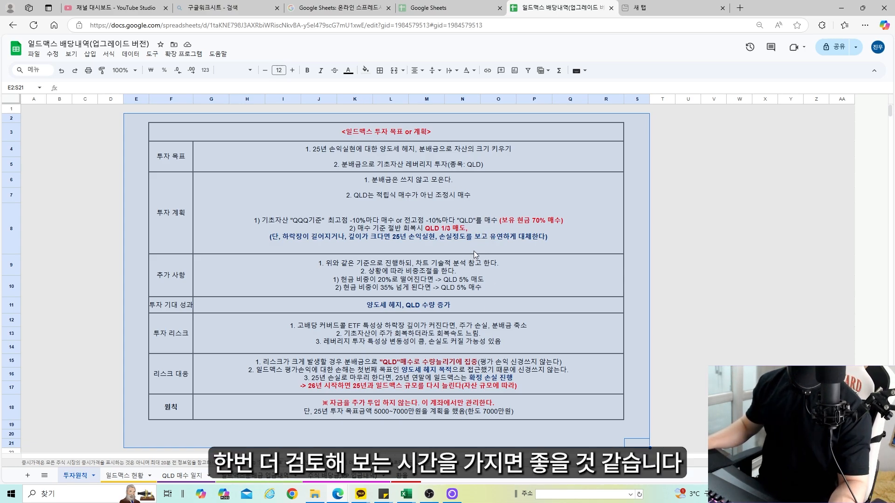
# Open the 일드맥스 현황 sheet and highlight the 포트폴리오 table and the 일드맥스+QLD 결과 table
pyautogui.click(123, 476)
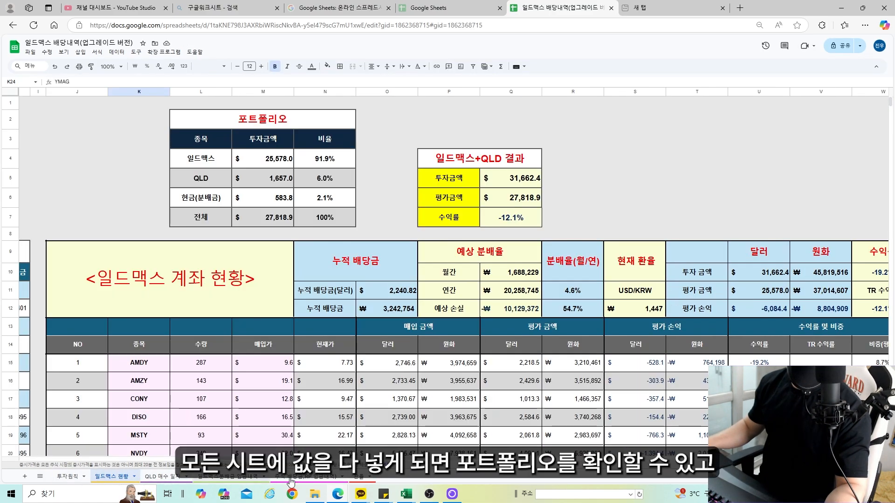
pyautogui.moveTo(261, 119); pyautogui.dragTo(354, 214)
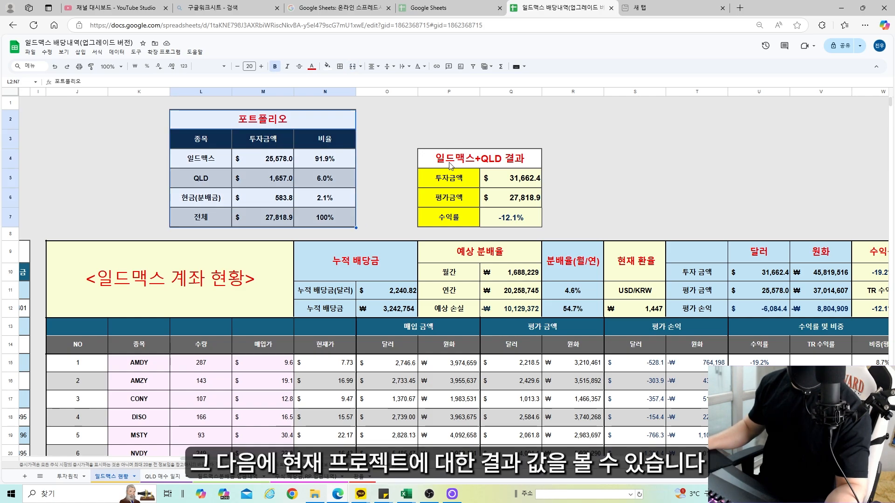
pyautogui.moveTo(452, 165); pyautogui.dragTo(512, 219)
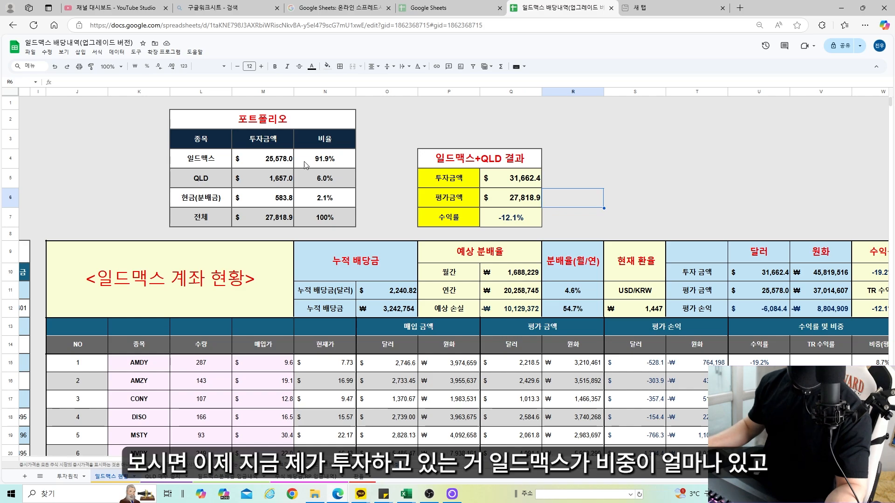
# Highlight the 일드맥스, QLD and 현금(분배금) rows of the 포트폴리오 table to review each share
pyautogui.moveTo(200, 160); pyautogui.dragTo(330, 166)
pyautogui.moveTo(199, 163); pyautogui.dragTo(323, 164)
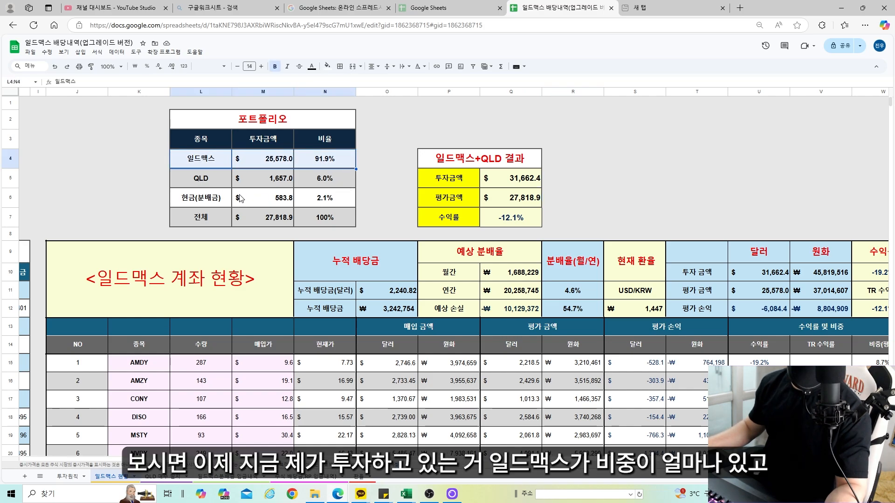
pyautogui.click(329, 182)
pyautogui.click(213, 205)
pyautogui.moveTo(331, 194); pyautogui.dragTo(207, 200)
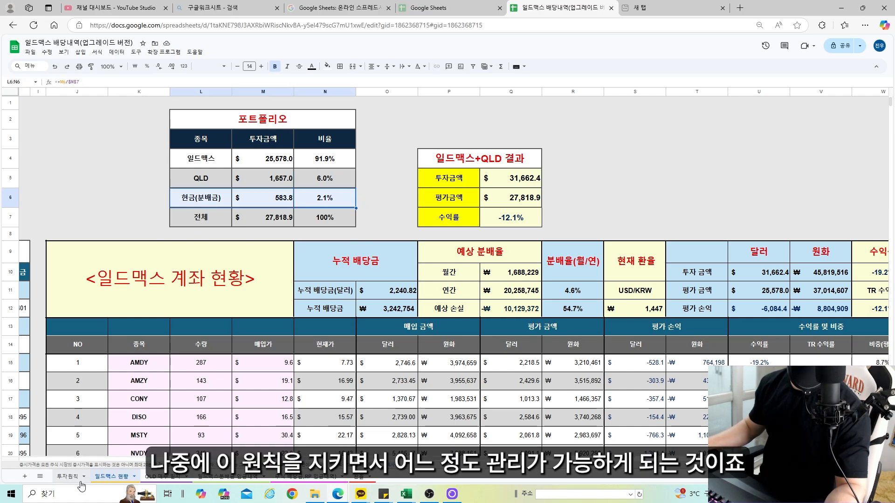
# Revisit the 투자원칙 sheet, return to 일드맥스 현황 and highlight the 일드맥스+QLD 결과 table, P4:Q7
pyautogui.click(67, 477)
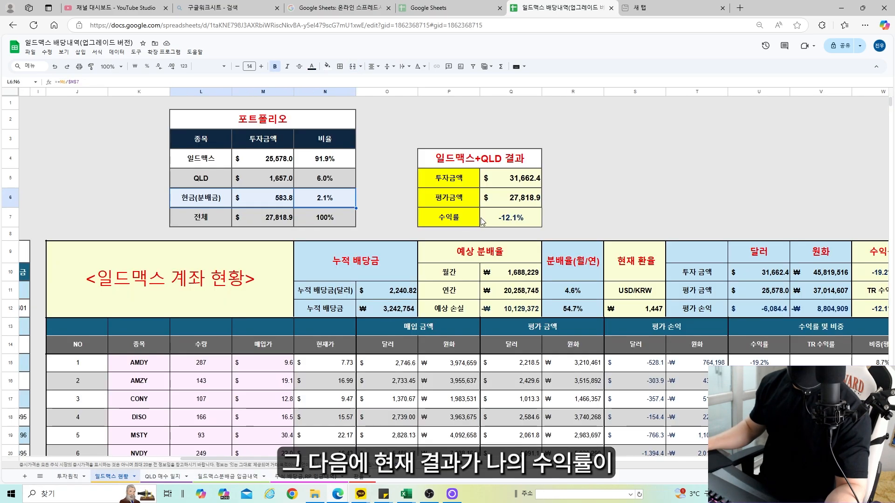
pyautogui.click(111, 477)
pyautogui.moveTo(511, 191); pyautogui.dragTo(531, 222)
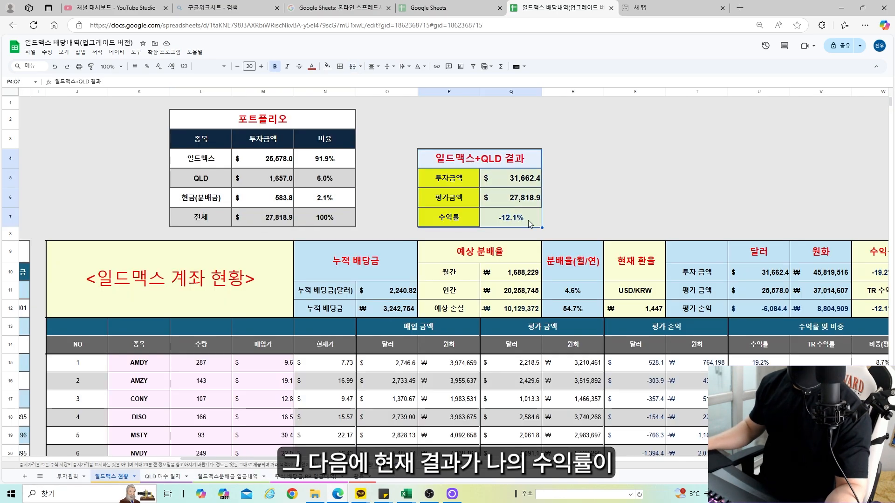
pyautogui.moveTo(463, 177); pyautogui.dragTo(525, 187)
pyautogui.moveTo(510, 225); pyautogui.dragTo(425, 156)
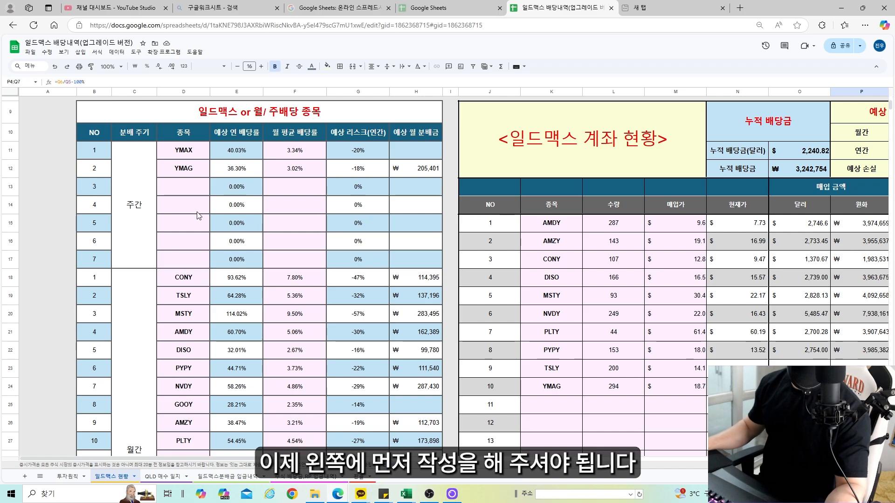
# Zoom out to 50% and highlight the purple input cells of the dividend stock table and the 일드맥스 계좌 현황 table
pyautogui.click(195, 153)
pyautogui.moveTo(195, 153); pyautogui.dragTo(195, 212)
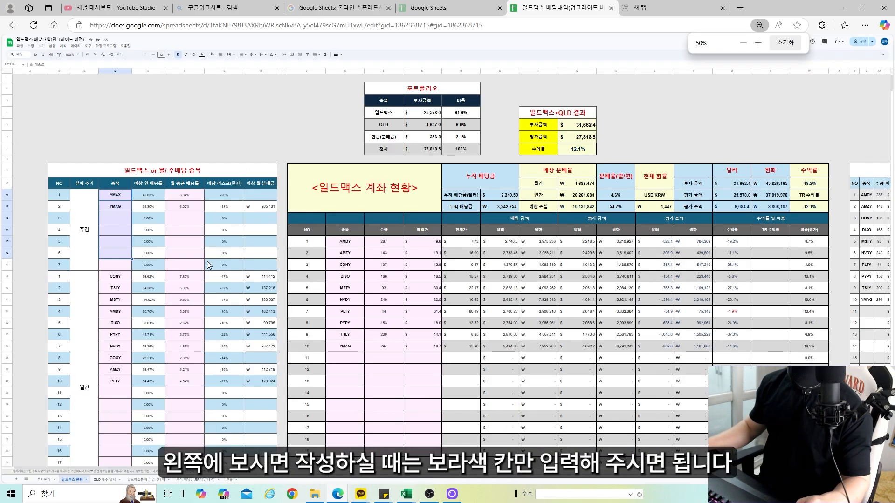
pyautogui.scroll(-1, 207, 261)
pyautogui.click(149, 220)
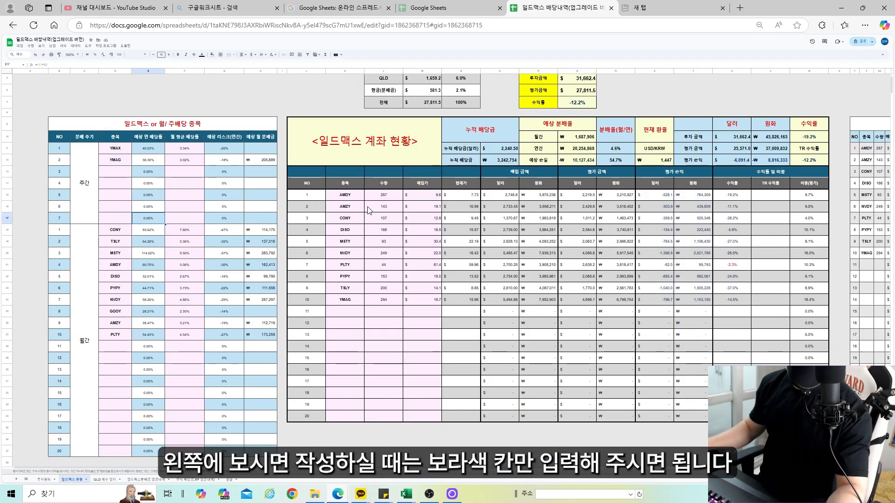
pyautogui.moveTo(345, 195); pyautogui.dragTo(422, 416)
pyautogui.moveTo(115, 148); pyautogui.dragTo(115, 451)
pyautogui.moveTo(188, 149); pyautogui.dragTo(192, 416)
# Inspect the formula cells for annual yield, risk and expected monthly payout, and highlight the 종목 input column again
pyautogui.click(123, 313)
pyautogui.click(150, 308)
pyautogui.click(224, 254)
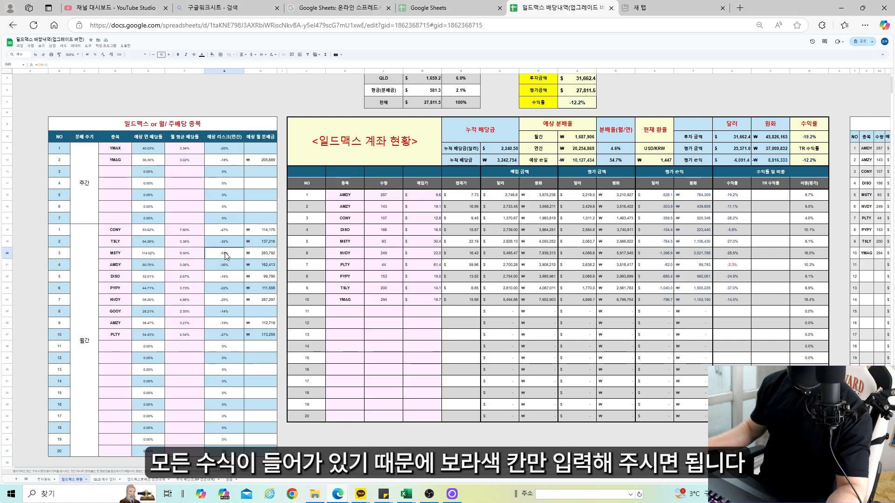
pyautogui.click(273, 266)
pyautogui.moveTo(115, 148); pyautogui.dragTo(121, 451)
pyautogui.click(113, 222)
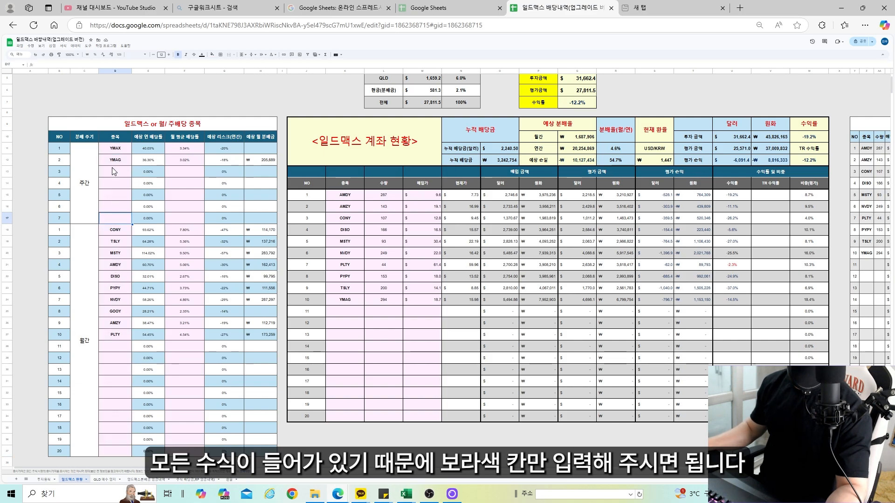
# Zoom in to 80% and highlight the 주간 group's ticker cells, D11:D17, in the dividend stock table
pyautogui.hotkey('ctrl', '+')
pyautogui.hotkey('ctrl', '+')
pyautogui.hotkey('ctrl', '+')
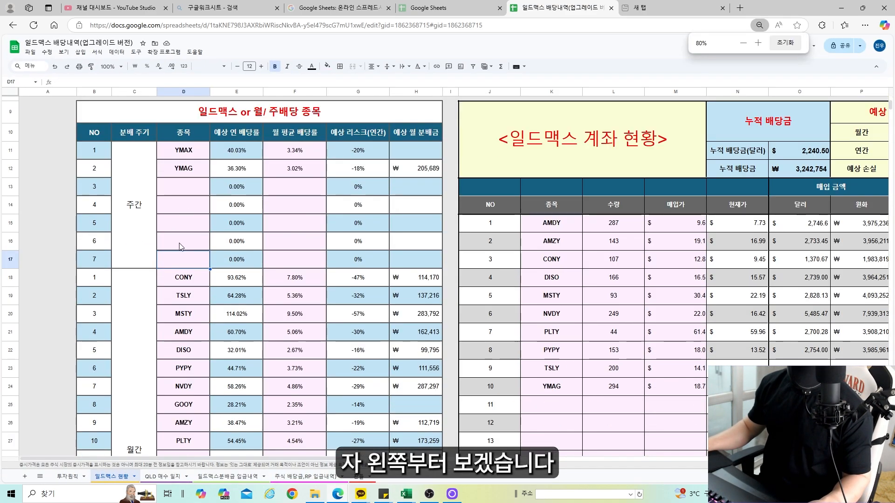
pyautogui.click(154, 235)
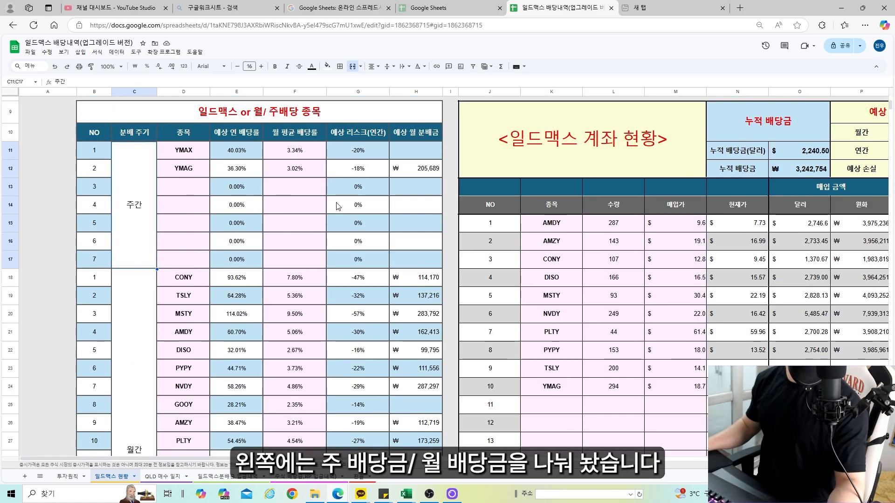
pyautogui.scroll(1, 338, 205)
pyautogui.click(172, 238)
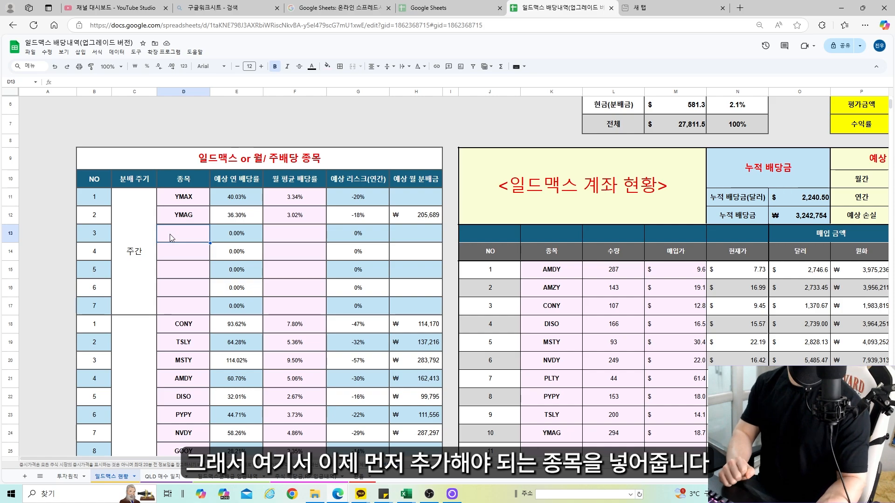
pyautogui.moveTo(182, 198); pyautogui.dragTo(192, 306)
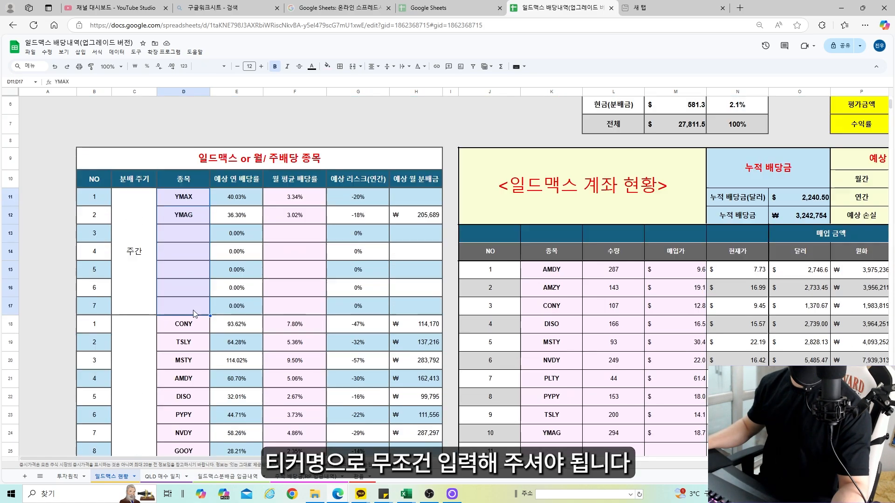
# Highlight the weekly ticker cells D11:D16 and the 현재가 column of the account table that depends on ticker names
pyautogui.scroll(-1, 193, 310)
pyautogui.moveTo(184, 150); pyautogui.dragTo(184, 242)
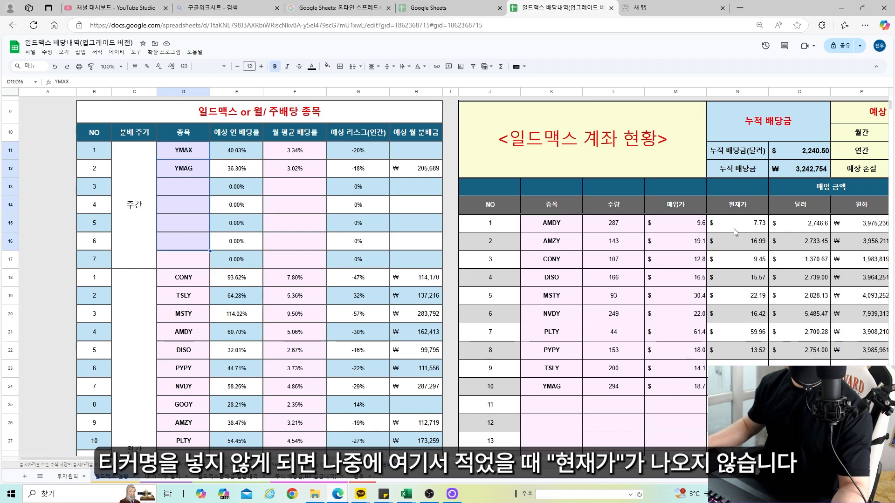
pyautogui.moveTo(735, 233); pyautogui.dragTo(737, 441)
pyautogui.click(312, 223)
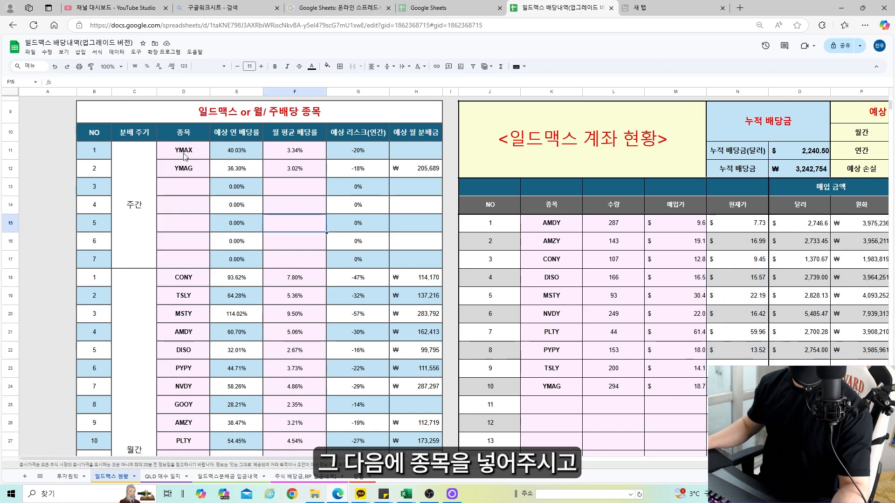
# Highlight the weekly 종목 cells and the matching 월 평균 배당률 cells that need manual entry
pyautogui.moveTo(184, 156); pyautogui.dragTo(186, 259)
pyautogui.click(294, 241)
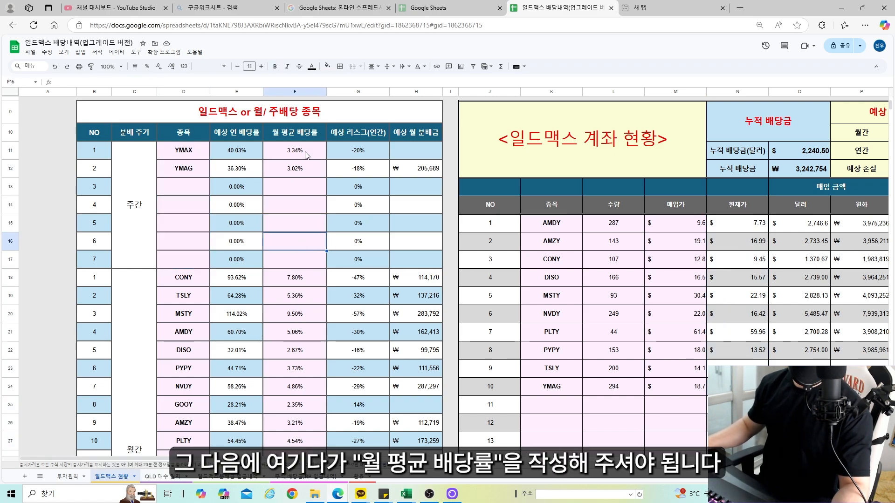
pyautogui.moveTo(306, 155); pyautogui.dragTo(296, 264)
pyautogui.click(296, 263)
pyautogui.scroll(-2, 192, 316)
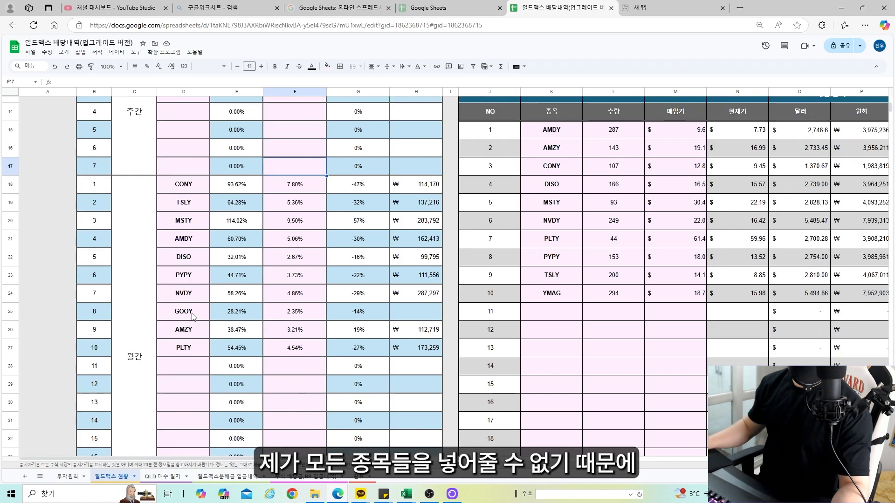
# Examine the weekly group's 월 평균 배당률 cells, including the YMAG entry in F12
pyautogui.scroll(2, 193, 317)
pyautogui.moveTo(302, 156); pyautogui.dragTo(300, 254)
pyautogui.click(297, 160)
pyautogui.click(302, 186)
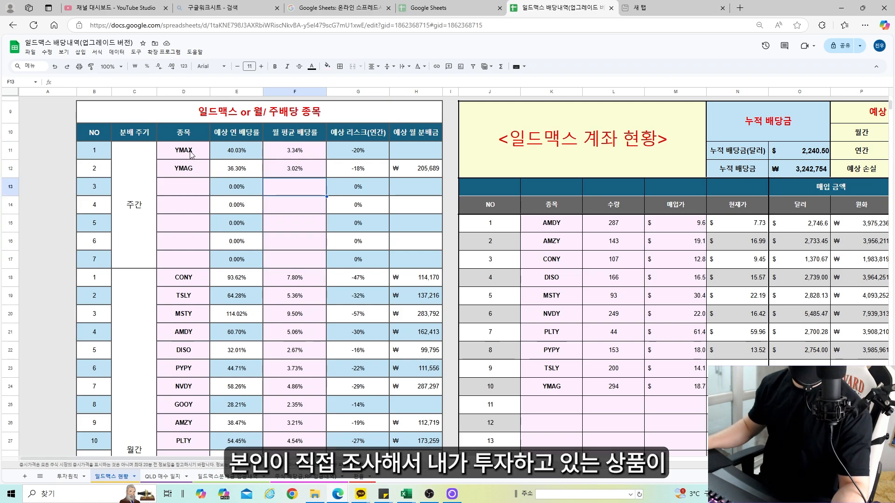
pyautogui.moveTo(288, 259); pyautogui.dragTo(298, 159)
pyautogui.click(295, 167)
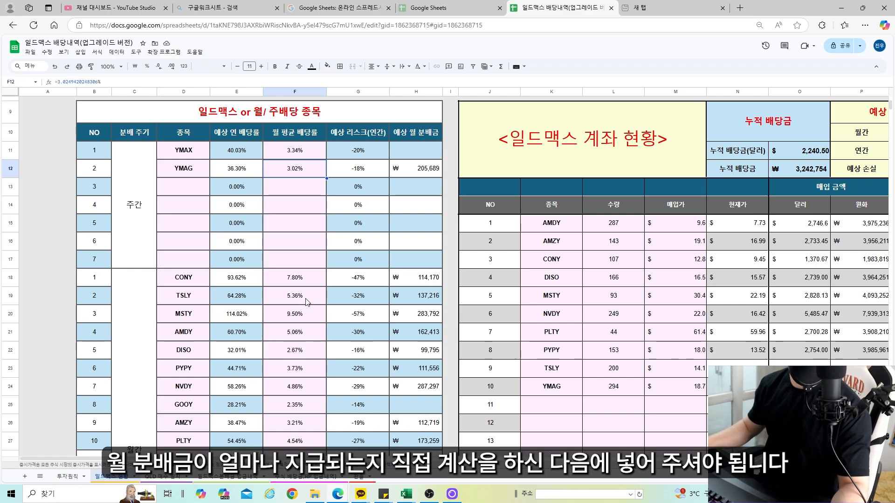
# Highlight the 월간 group's tickers and average yields from CONY to PLTY, and select the empty ticker cell D28
pyautogui.scroll(-2, 305, 300)
pyautogui.moveTo(191, 239); pyautogui.dragTo(187, 395)
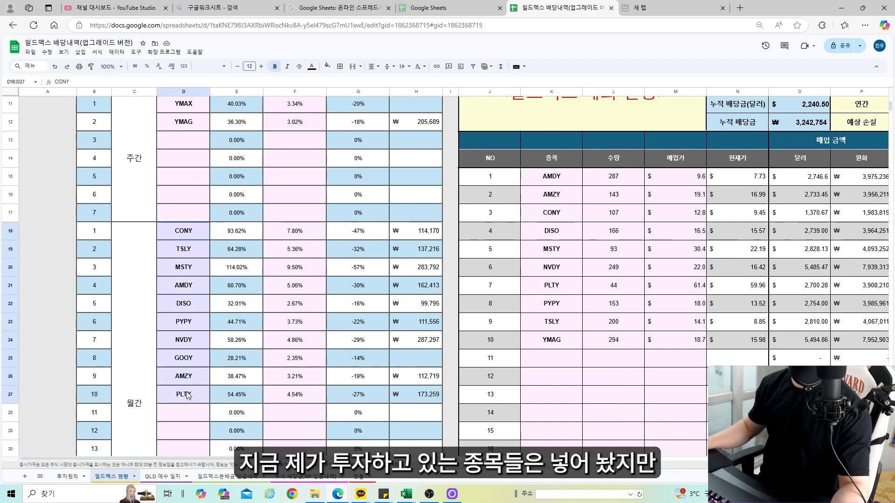
pyautogui.moveTo(289, 394); pyautogui.dragTo(299, 232)
pyautogui.click(186, 412)
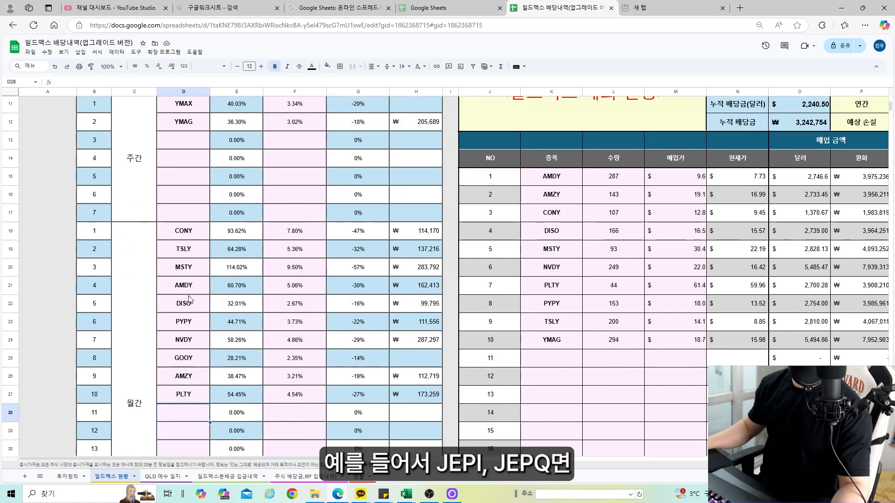
# Add JEPI as ticker 11 of the 월간 group with a 월 평균 배당률 of 7%
pyautogui.scroll(-2, 198, 282)
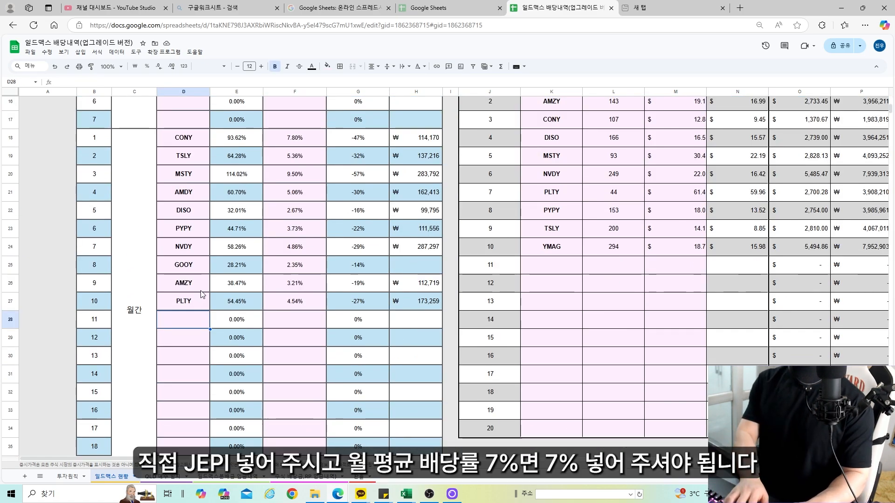
pyautogui.write('JEPI')
pyautogui.press('Tab')
pyautogui.press('Tab')
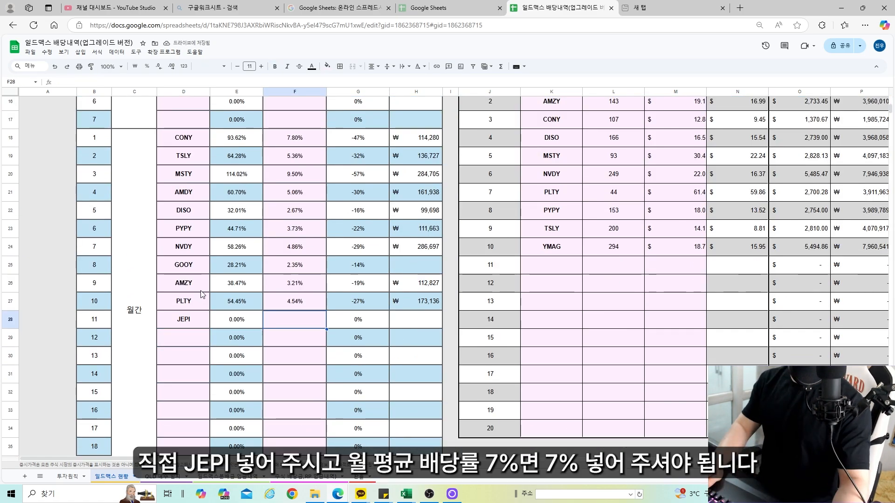
pyautogui.write('7%')
pyautogui.press('Return')
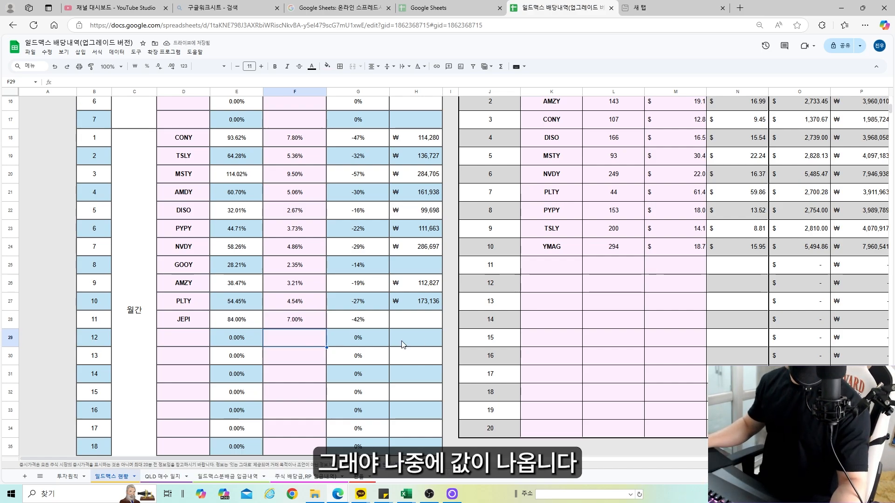
pyautogui.click(183, 323)
pyautogui.click(296, 326)
# Highlight the account table's manual 종목 cells and the 매입가 values from AMDY to YMAG
pyautogui.scroll(1, 420, 385)
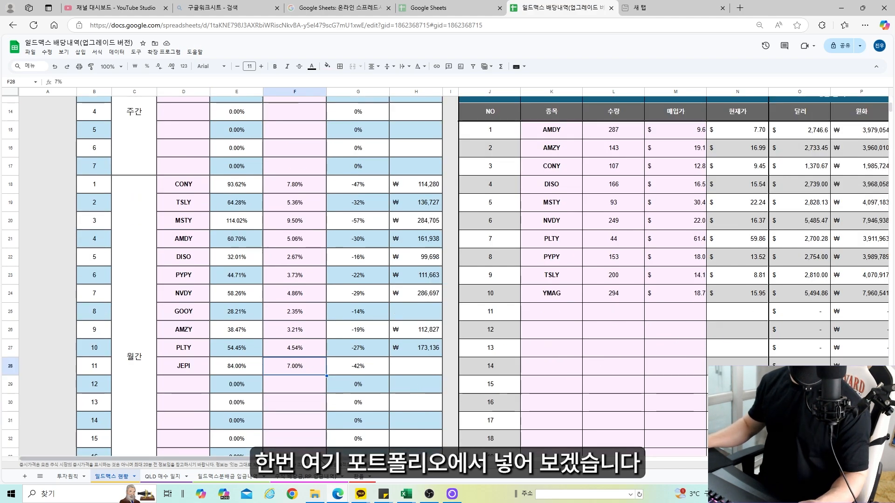
pyautogui.moveTo(261, 459); pyautogui.dragTo(285, 459)
pyautogui.click(491, 311)
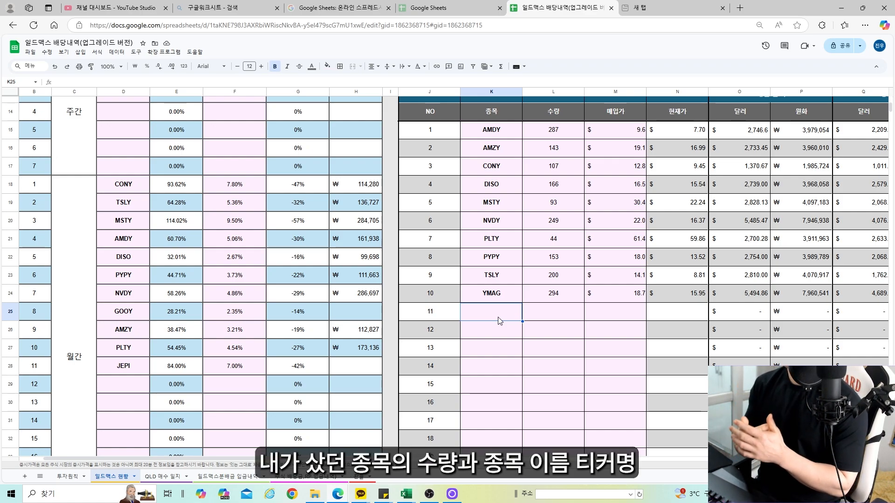
pyautogui.click(499, 285)
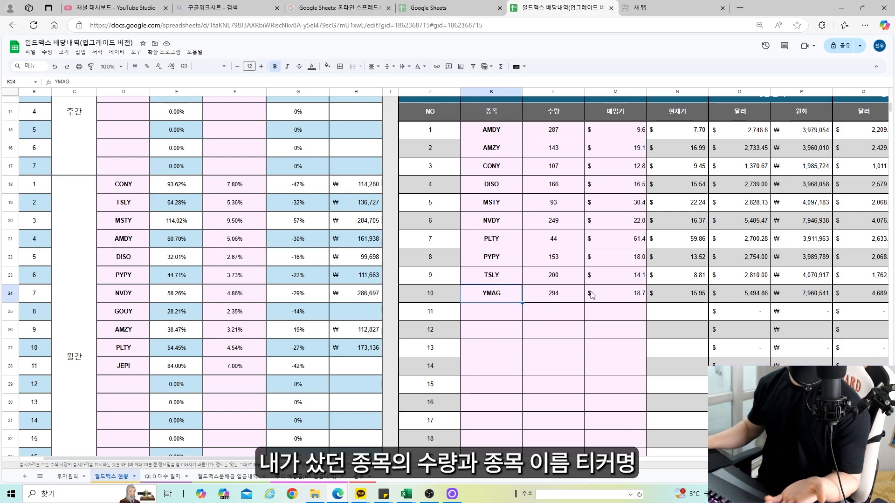
pyautogui.moveTo(615, 131); pyautogui.dragTo(622, 290)
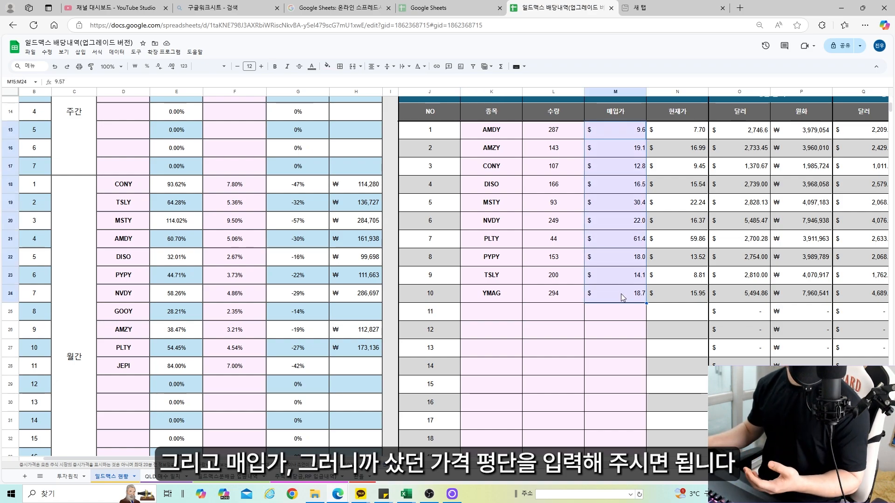
# Add JEPI as holding 11 of the account table with 수량 50 and 매입가 55
pyautogui.click(497, 317)
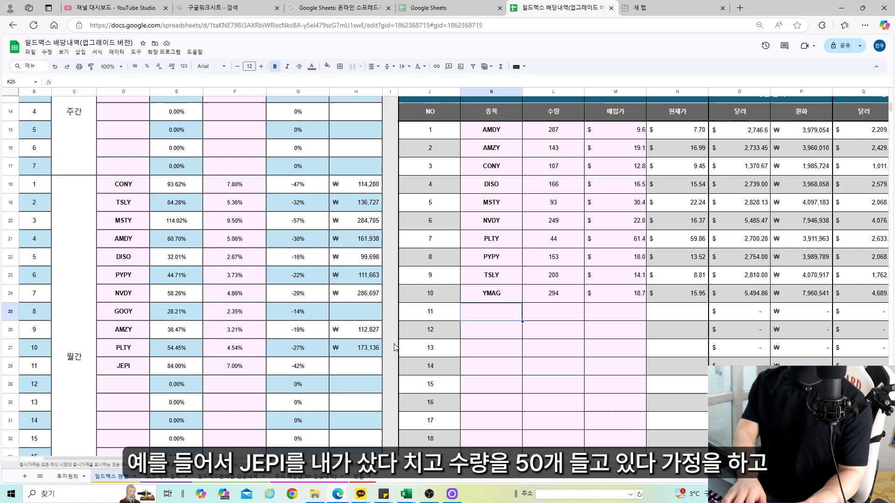
pyautogui.write('JEPI')
pyautogui.press('Return')
pyautogui.press('Right')
pyautogui.press('Up')
pyautogui.write('50')
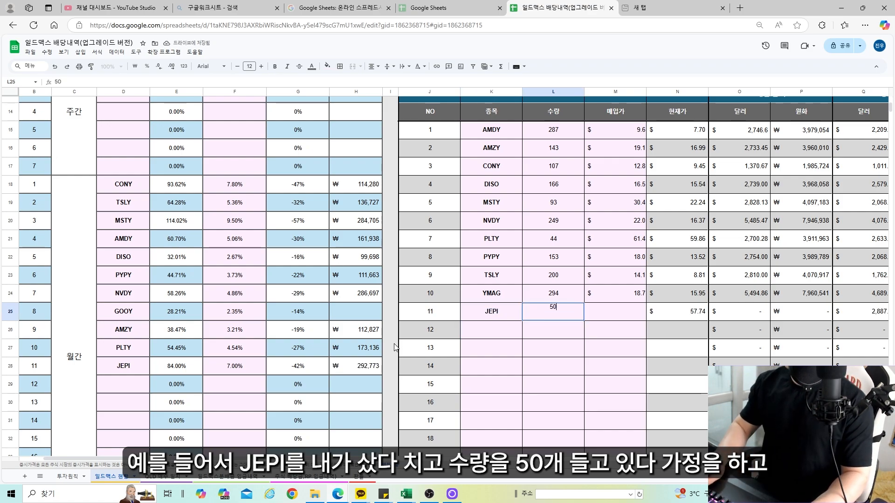
pyautogui.press('Return')
pyautogui.press('Right')
pyautogui.press('Up')
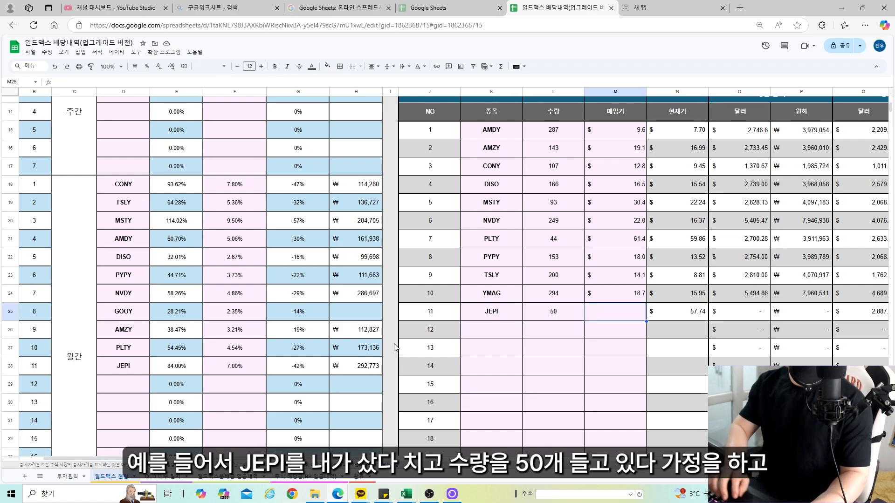
pyautogui.write('55')
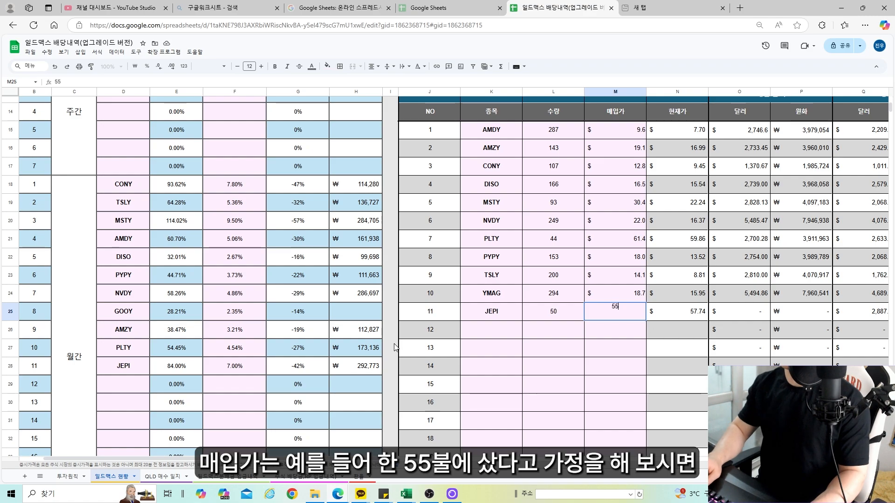
pyautogui.press('Return')
pyautogui.press('Left')
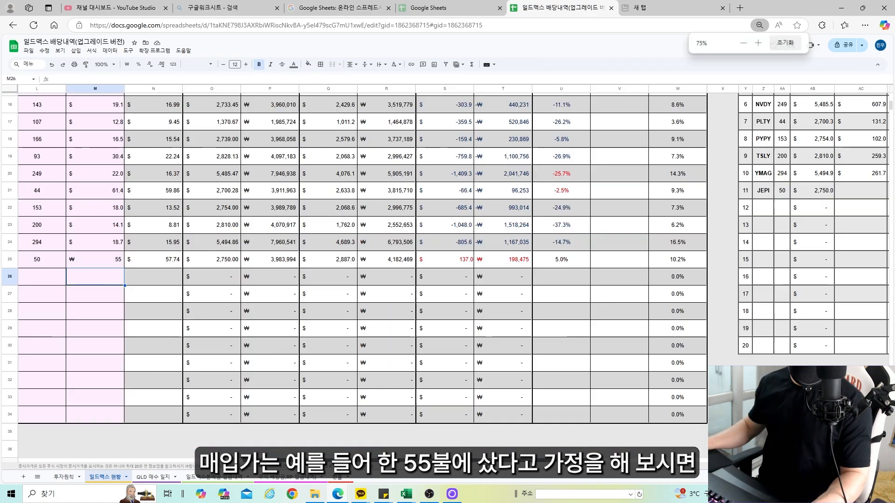
# Inspect the GOOGLEFINANCE formula in JEPI's 현재가 cell without changing it
pyautogui.hscroll(-3, 511, 275)
pyautogui.click(317, 264)
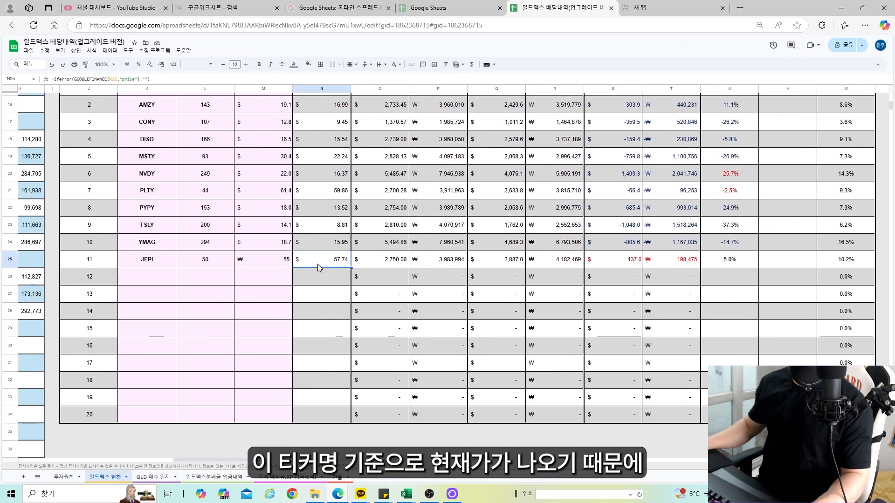
pyautogui.scroll(1, 317, 264)
pyautogui.press('F2')
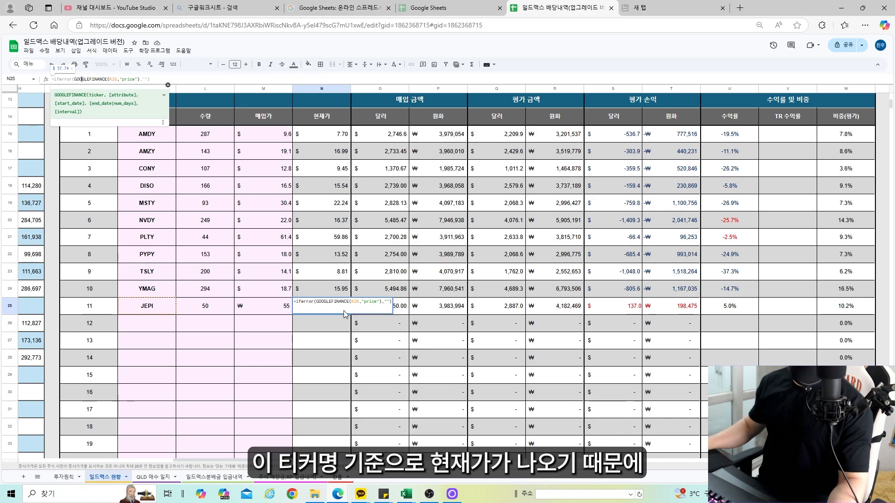
pyautogui.press('Escape')
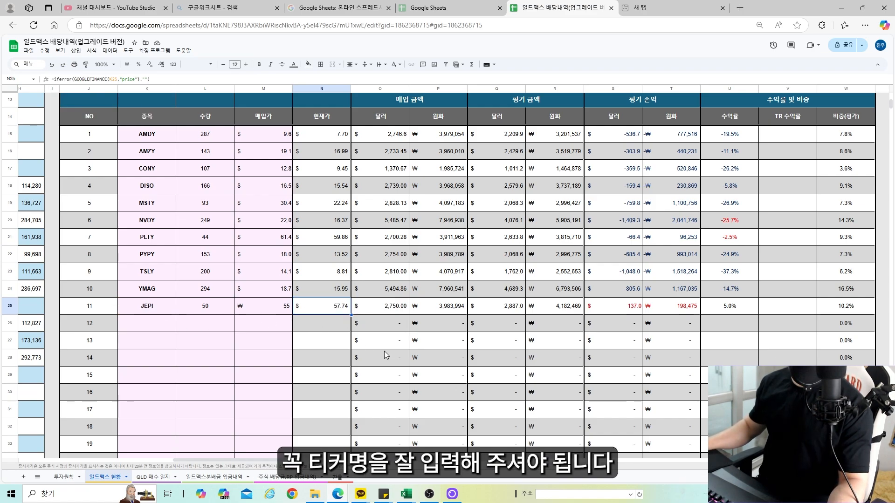
# Highlight the account table's 매입 금액 and 평가 금액 columns in dollars and won, down to the JEPI row
pyautogui.scroll(1, 384, 355)
pyautogui.scroll(-1, 384, 355)
pyautogui.moveTo(377, 308); pyautogui.dragTo(437, 309)
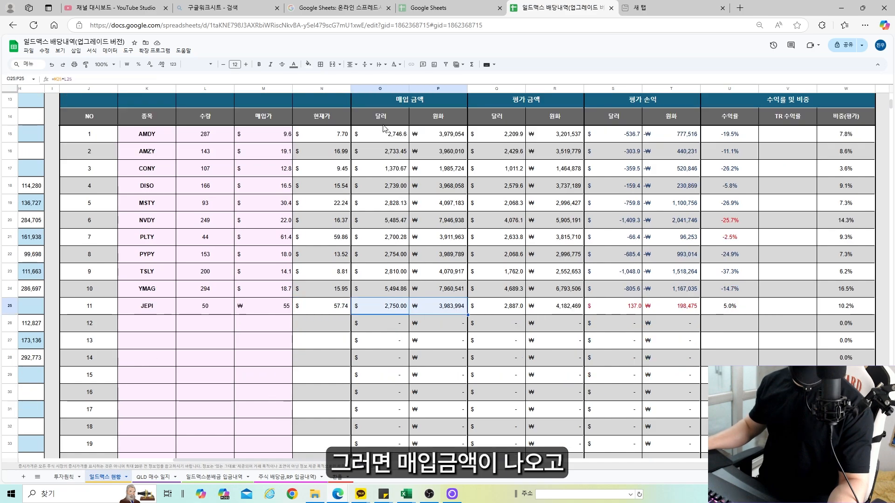
pyautogui.moveTo(384, 129); pyautogui.dragTo(457, 318)
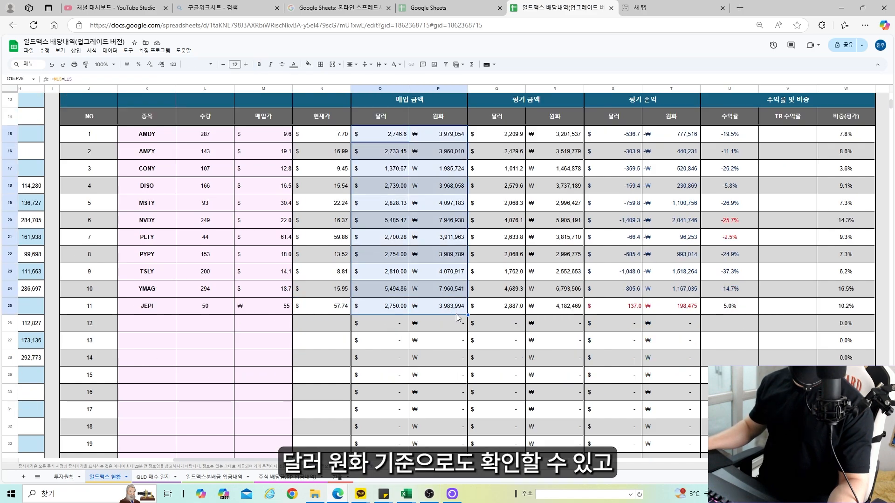
pyautogui.moveTo(497, 116); pyautogui.dragTo(552, 313)
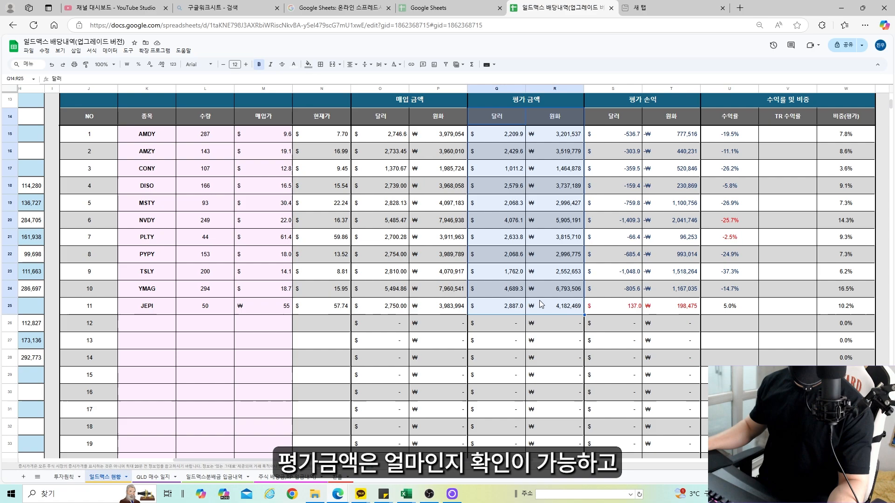
# Highlight the 평가 손익 and 수익률 columns of the account table down to the JEPI row
pyautogui.moveTo(652, 100); pyautogui.dragTo(667, 302)
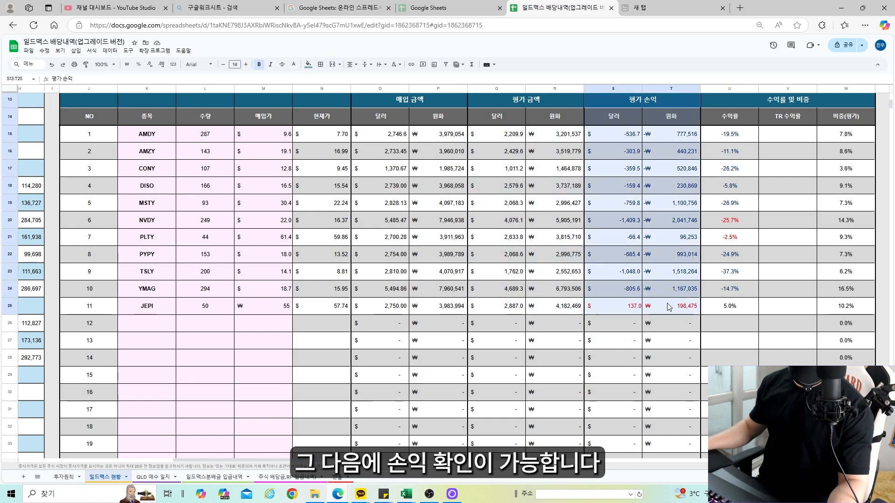
pyautogui.click(736, 102)
pyautogui.moveTo(736, 102); pyautogui.dragTo(734, 312)
pyautogui.click(733, 311)
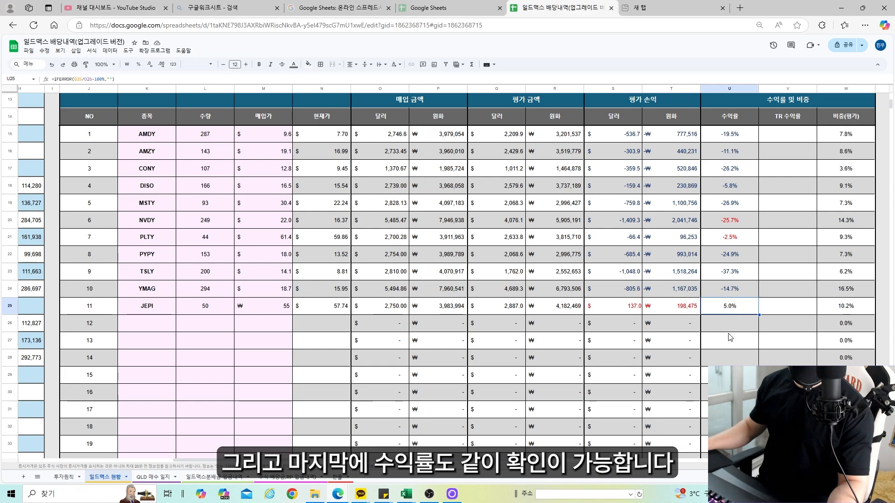
# Point out the summary cells above the holdings in the 일드맥스 계좌 현황 table
pyautogui.scroll(2, 721, 340)
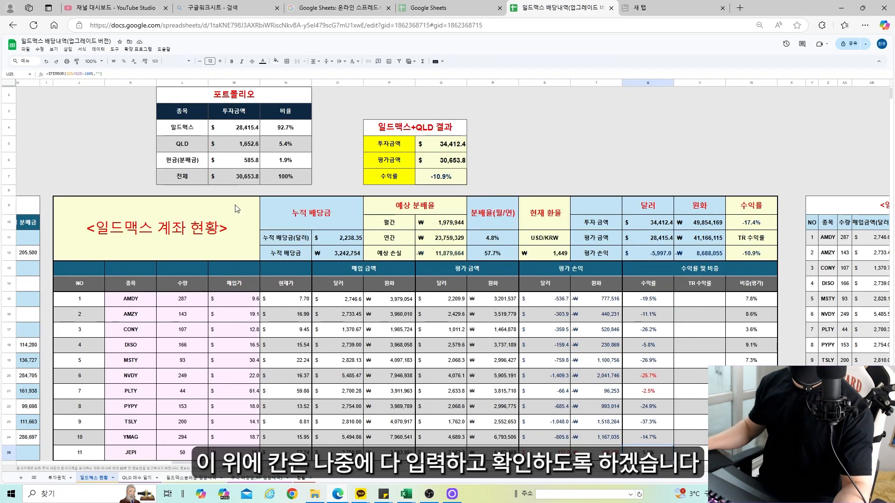
pyautogui.click(179, 215)
pyautogui.moveTo(251, 226); pyautogui.dragTo(648, 250)
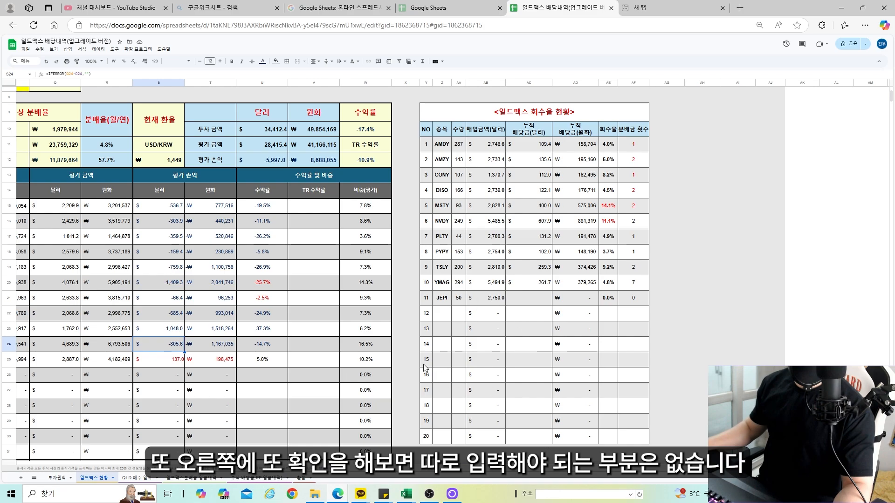
# Examine the 일드맥스 회수율 현황 table, highlighting its title, the AMDY to YMAG rows and their 회수율 values
pyautogui.scroll(1, 622, 254)
pyautogui.moveTo(436, 191); pyautogui.dragTo(628, 365)
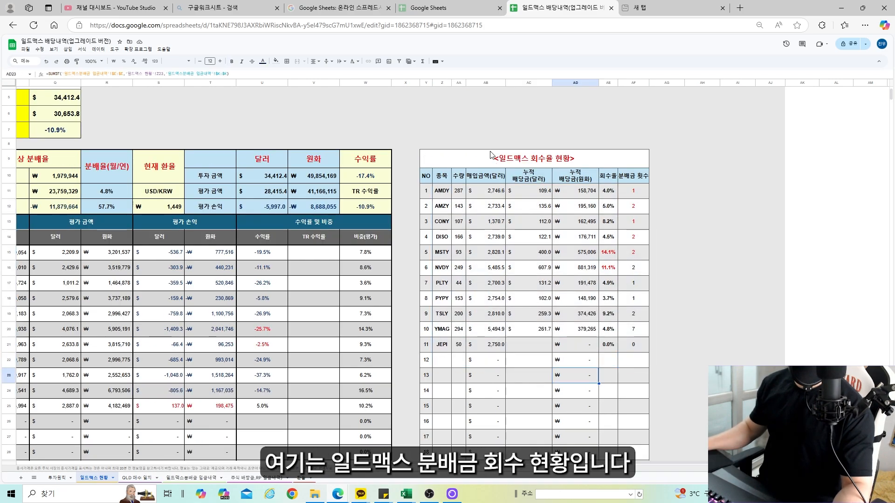
pyautogui.click(490, 153)
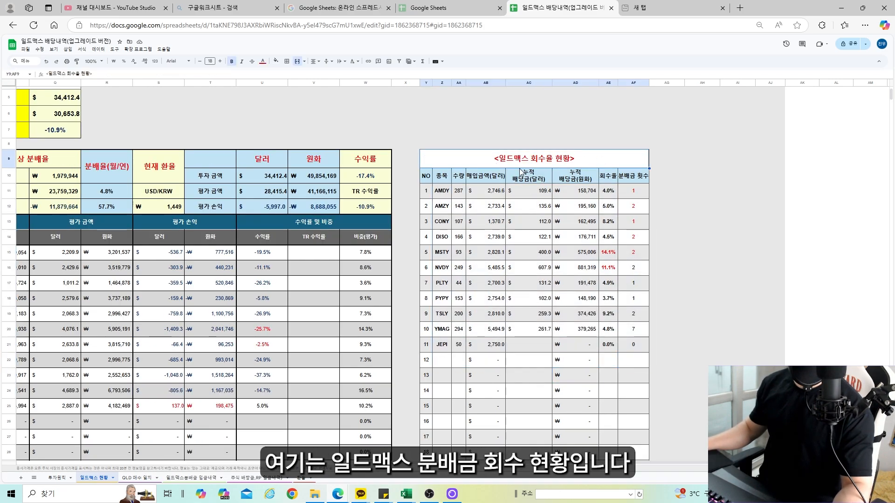
pyautogui.click(441, 179)
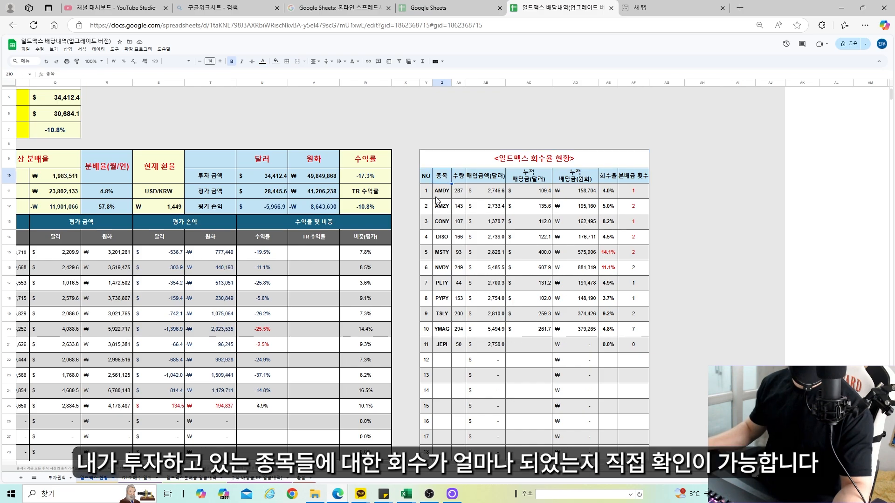
pyautogui.moveTo(436, 195); pyautogui.dragTo(627, 331)
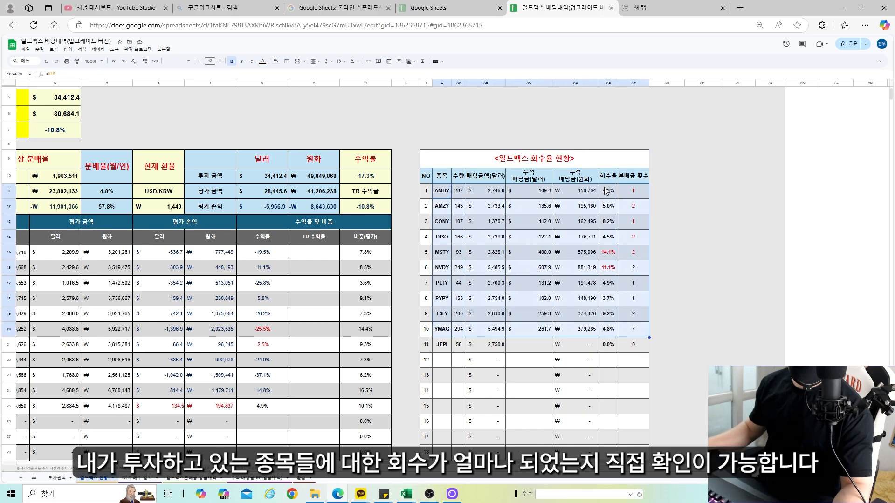
pyautogui.moveTo(606, 190); pyautogui.dragTo(608, 334)
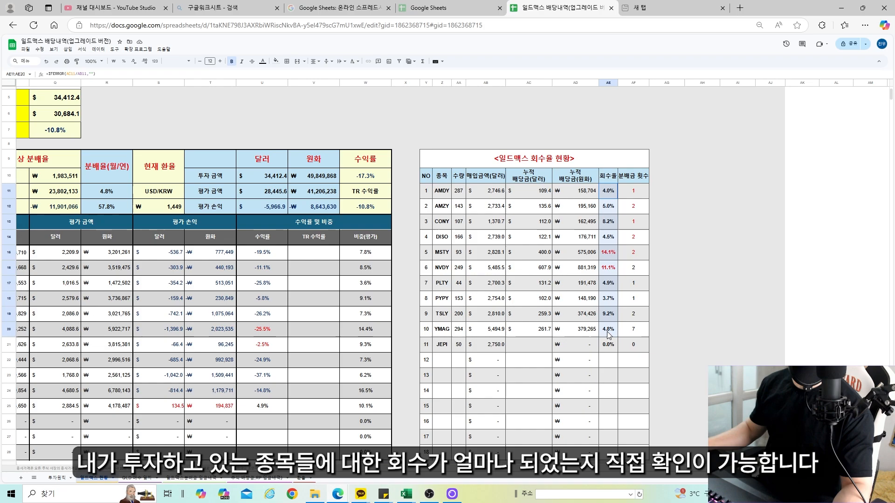
pyautogui.moveTo(636, 192); pyautogui.dragTo(421, 329)
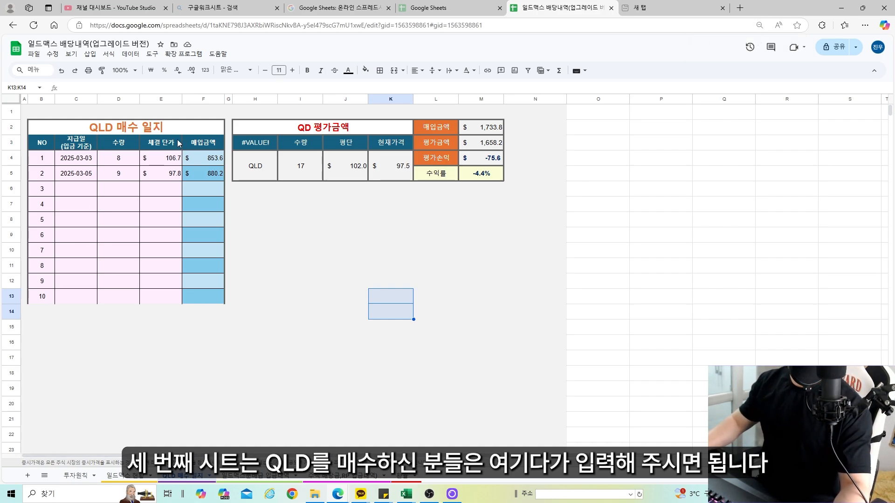
# Highlight the purple entry cells of the QLD 매수 일지 table and the area below its last row
pyautogui.moveTo(42, 159); pyautogui.dragTo(155, 304)
pyautogui.click(154, 301)
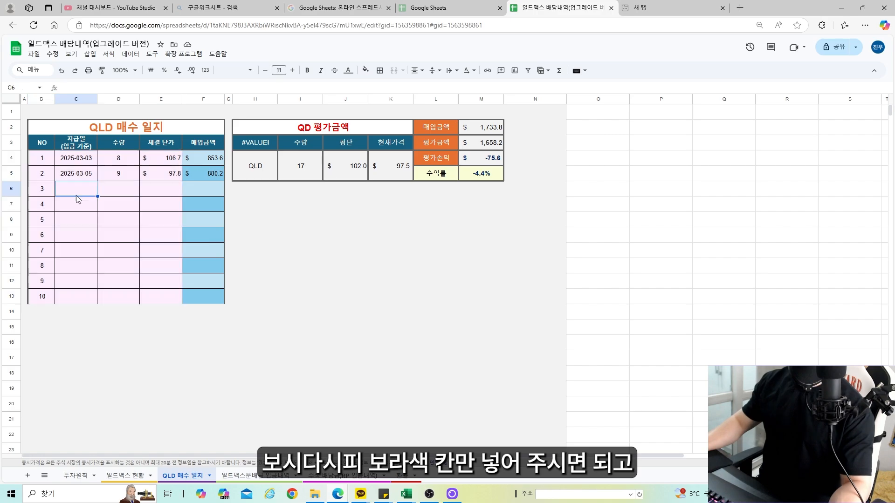
pyautogui.click(47, 317)
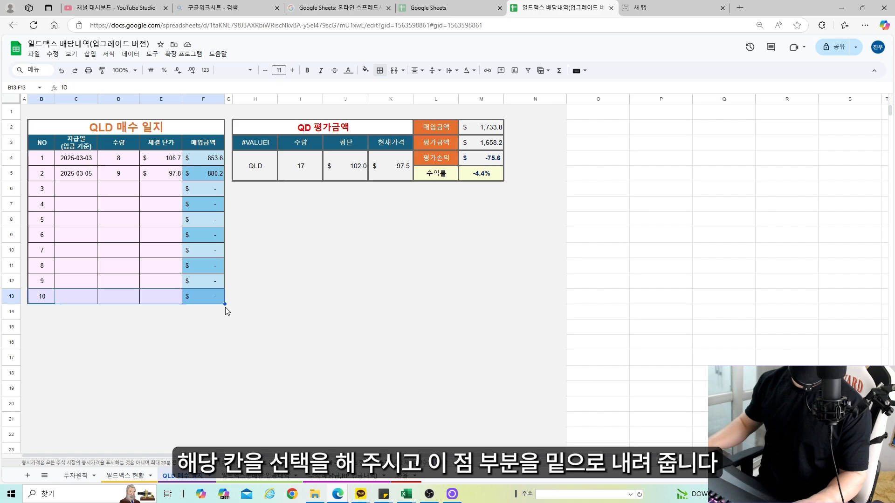
# Extend the QLD 매수 일지 table one row down to row 14 and continue its NO series to 11
pyautogui.moveTo(224, 304); pyautogui.dragTo(224, 317)
pyautogui.click(44, 311)
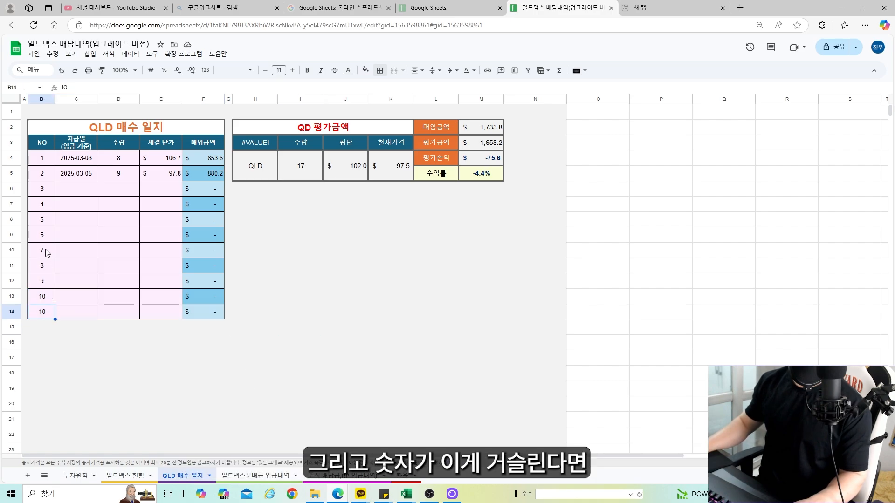
pyautogui.moveTo(48, 270); pyautogui.dragTo(57, 313)
pyautogui.click(69, 363)
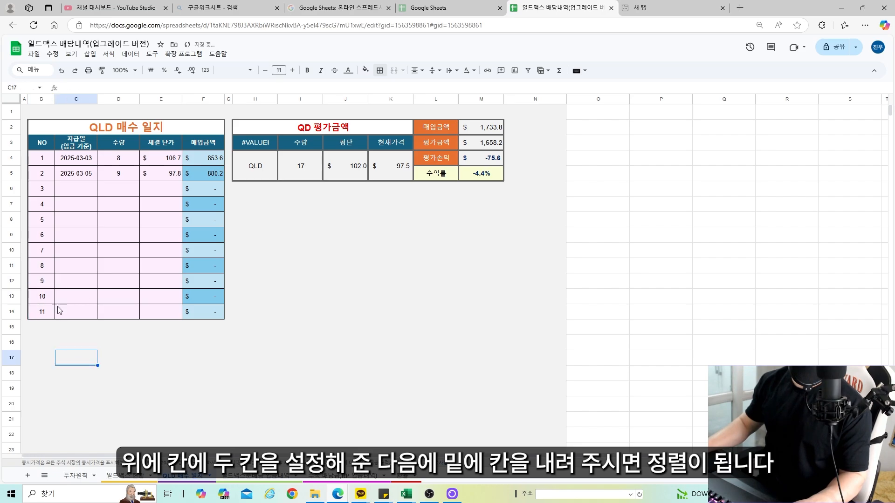
pyautogui.moveTo(48, 173); pyautogui.dragTo(50, 314)
# Enter a purchase in row 14 of the QLD 매수 일지 table: date 25/3/5, quantity 5, unit price 100
pyautogui.click(90, 312)
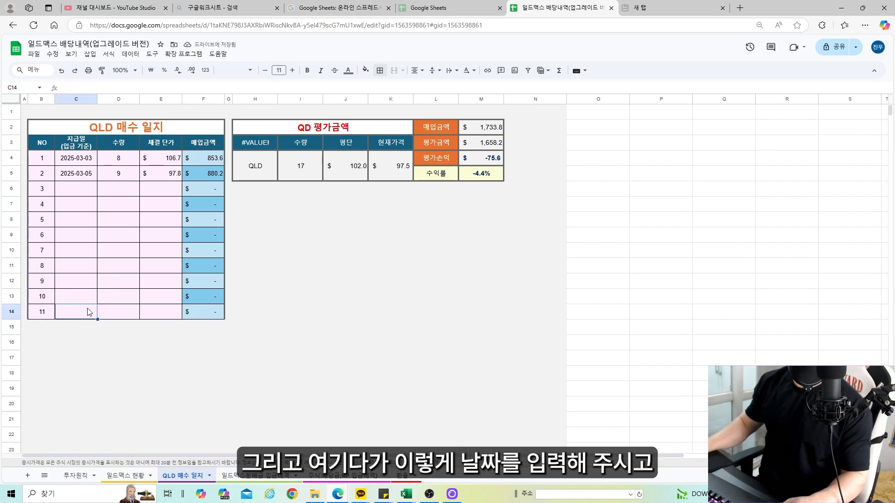
pyautogui.write('25/3/5')
pyautogui.press('Tab')
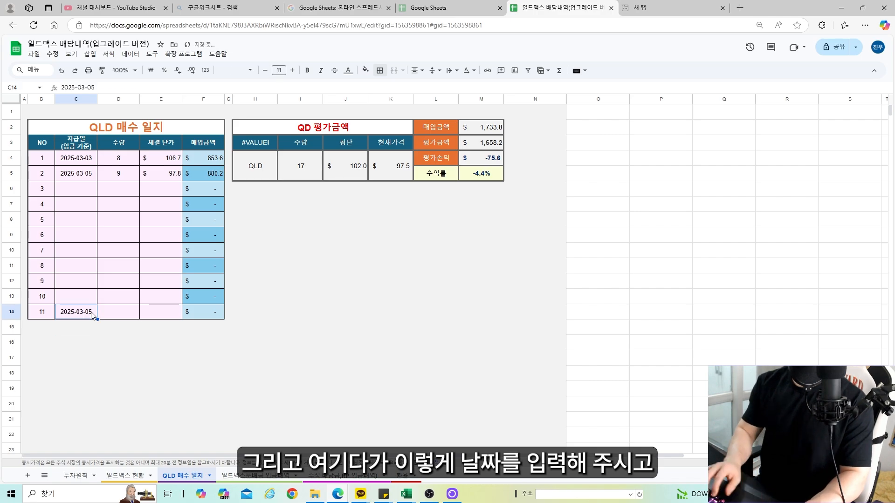
pyautogui.write('5')
pyautogui.press('Tab')
pyautogui.write('100')
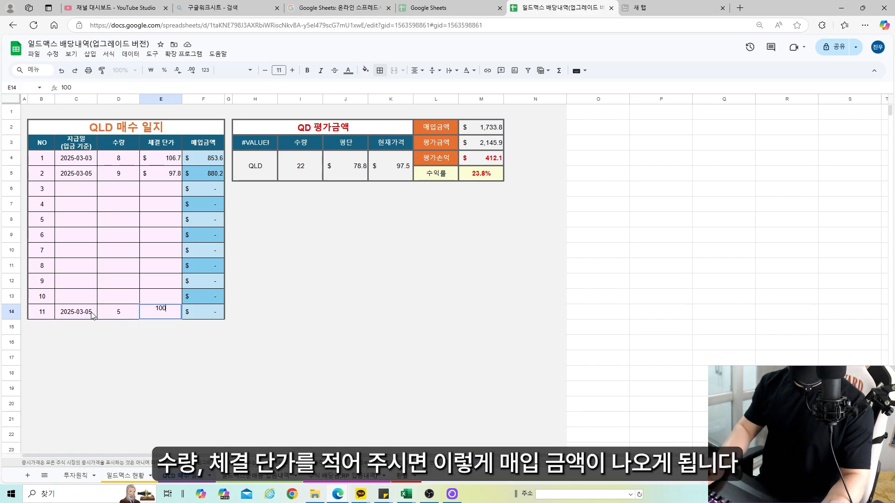
pyautogui.press('Tab')
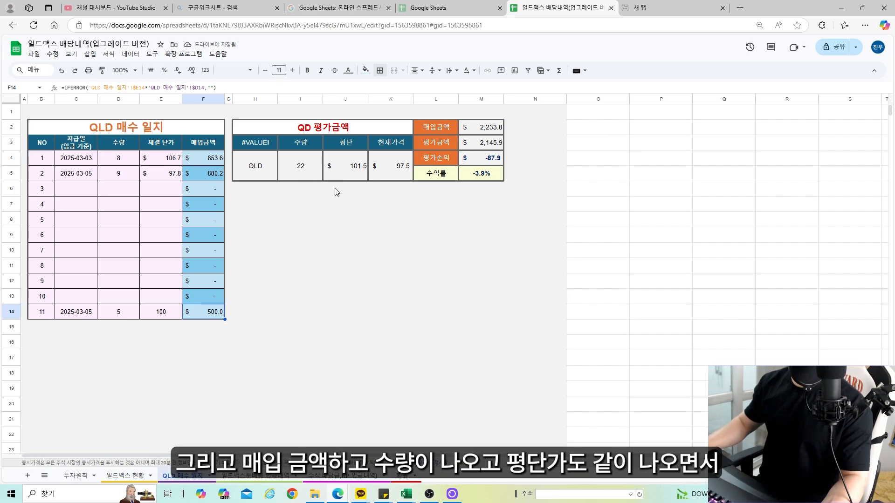
# Examine the QD 평가금액 table, pointing out its 평단, 현재가격, 매입금액 and 평가금액 cells
pyautogui.click(306, 219)
pyautogui.click(349, 162)
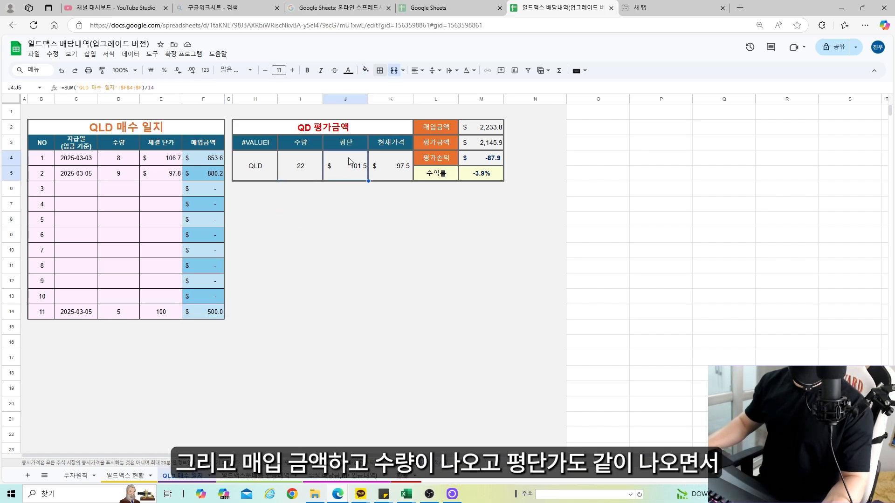
pyautogui.click(404, 174)
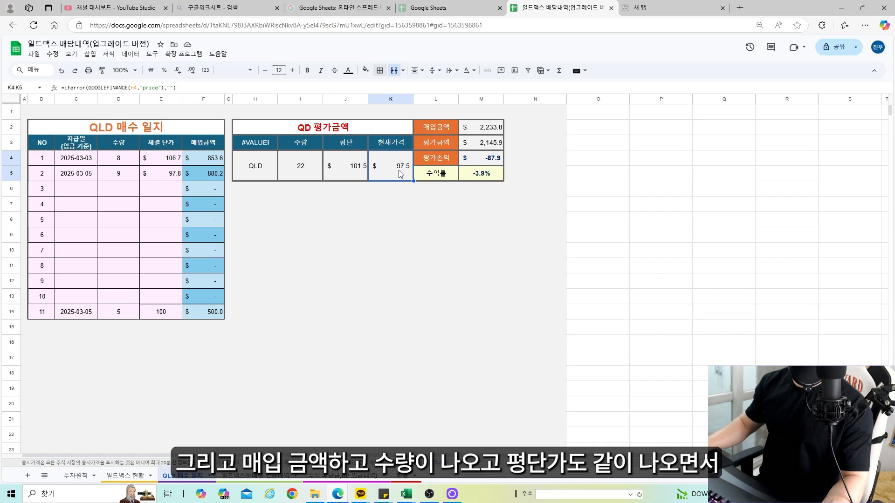
pyautogui.click(496, 132)
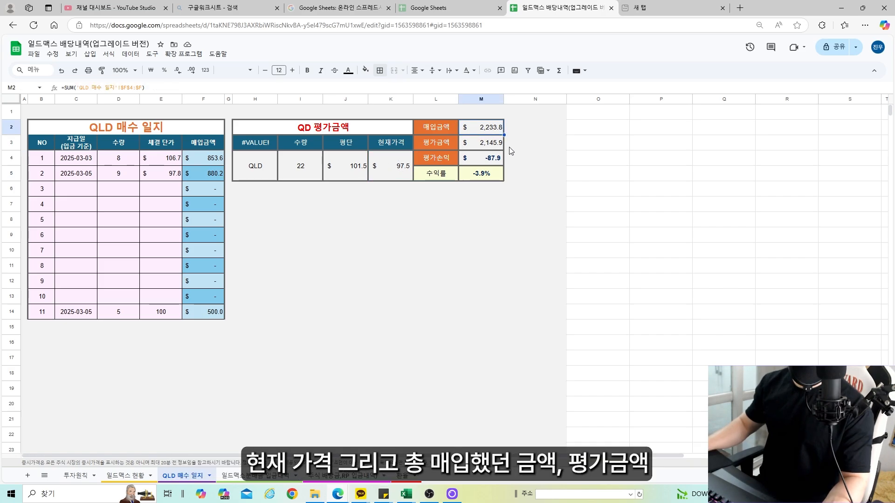
pyautogui.click(487, 147)
pyautogui.click(497, 176)
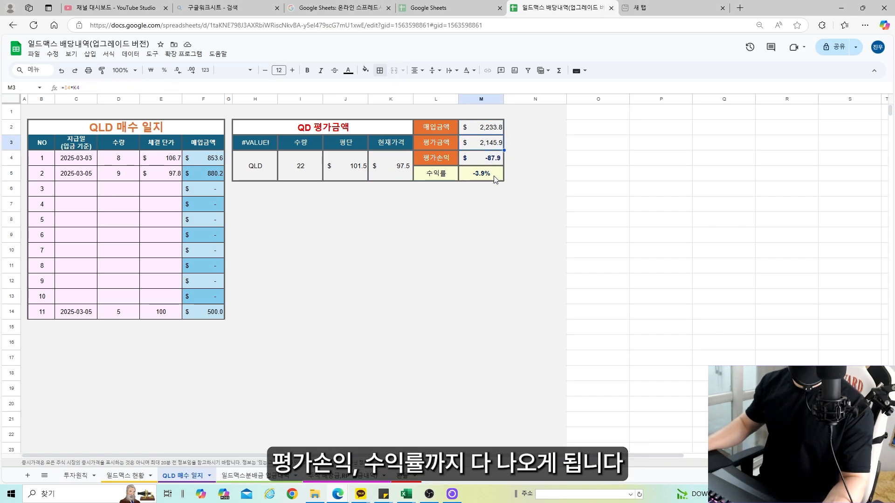
pyautogui.click(305, 340)
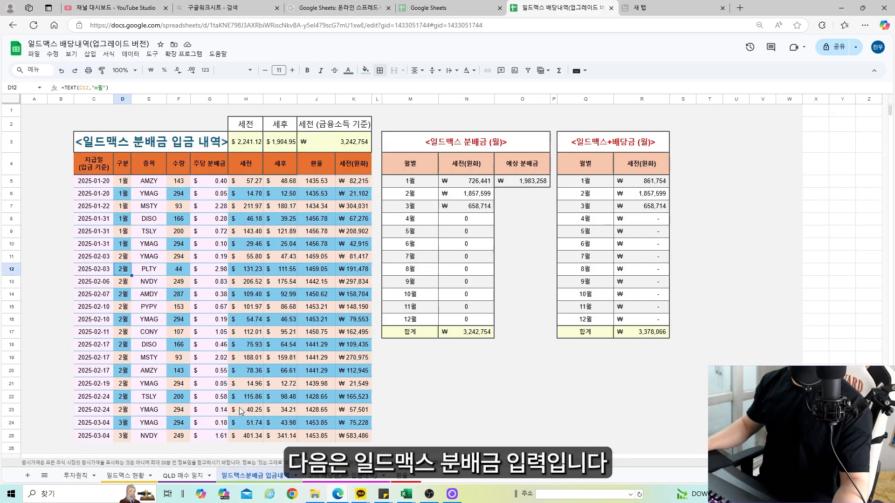
# Look over the 일드맥스 분배금 입금 내역 table, highlighting its 지급일 column from the header to below the last row
pyautogui.scroll(-2, 239, 392)
pyautogui.scroll(2, 240, 392)
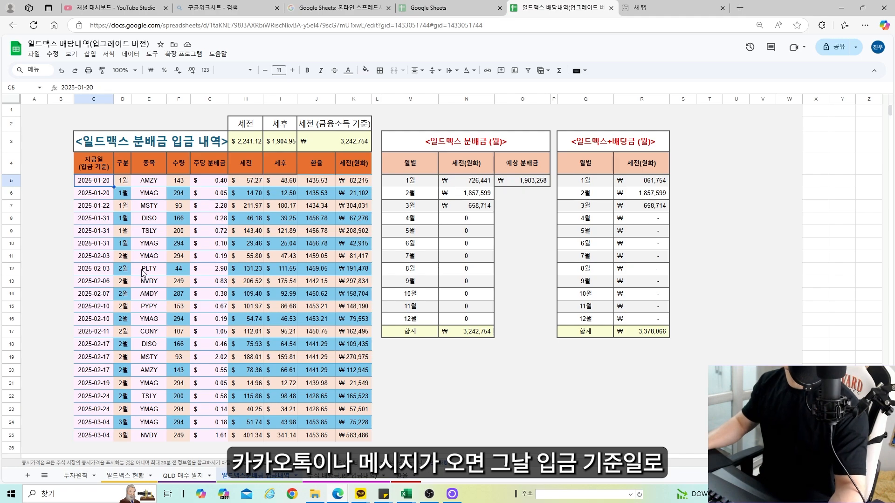
pyautogui.click(111, 173)
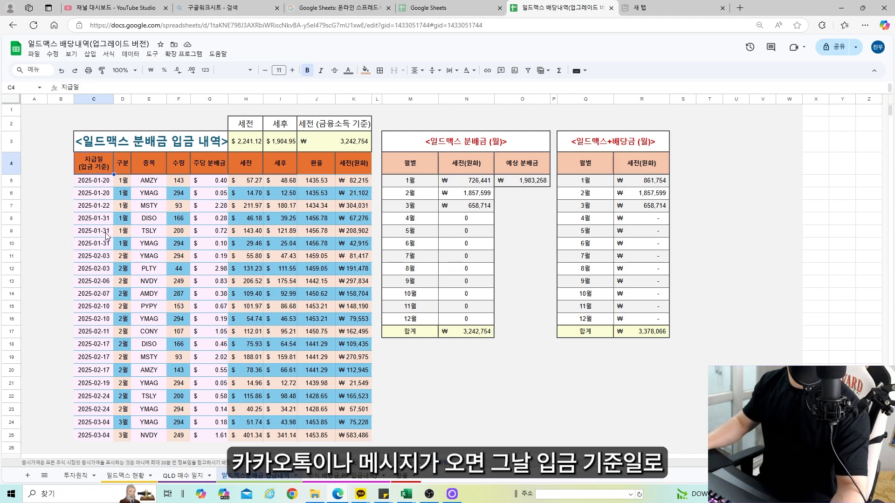
pyautogui.hotkey('ctrl', 'Down')
pyautogui.scroll(-2, 186, 419)
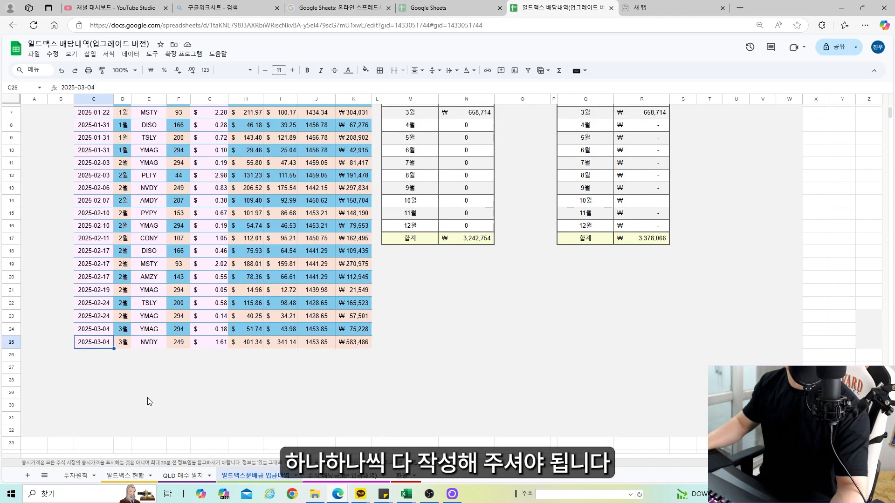
pyautogui.scroll(1, 121, 280)
pyautogui.hotkey('ctrl', 'shift', 'Right')
pyautogui.moveTo(105, 136); pyautogui.dragTo(110, 393)
pyautogui.click(106, 401)
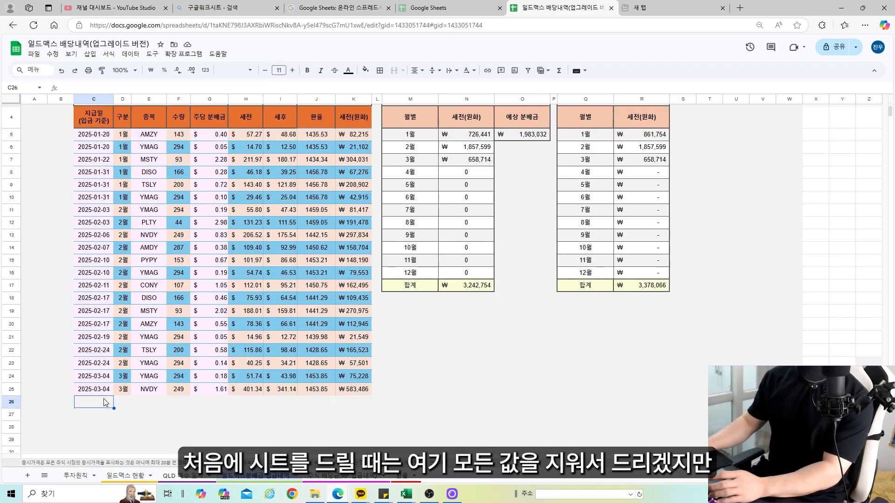
# Extend the 일드맥스 분배금 입금 내역 table one row down by filling C25:K25 into row 26
pyautogui.scroll(-3, 139, 326)
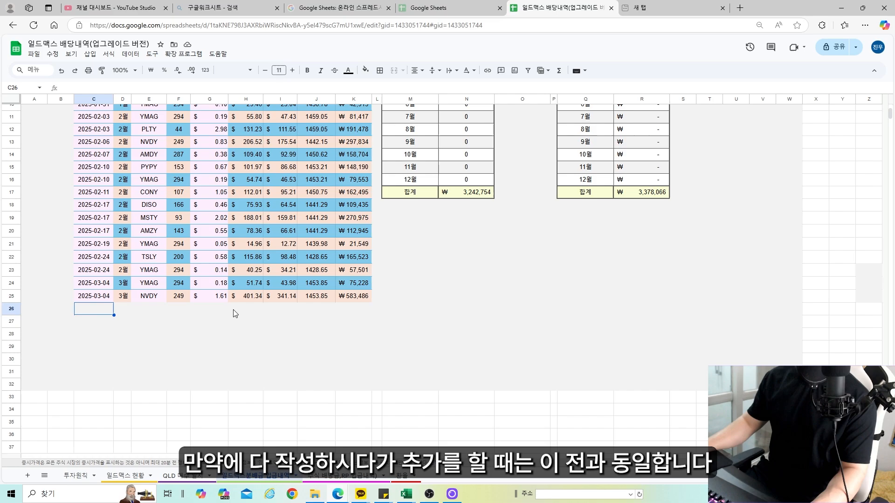
pyautogui.moveTo(97, 297); pyautogui.dragTo(364, 298)
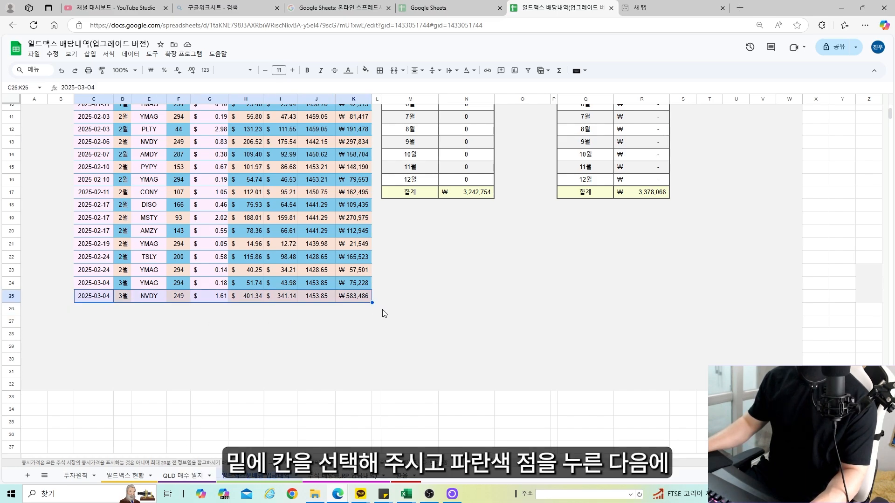
pyautogui.moveTo(371, 302); pyautogui.dragTo(371, 315)
pyautogui.click(405, 372)
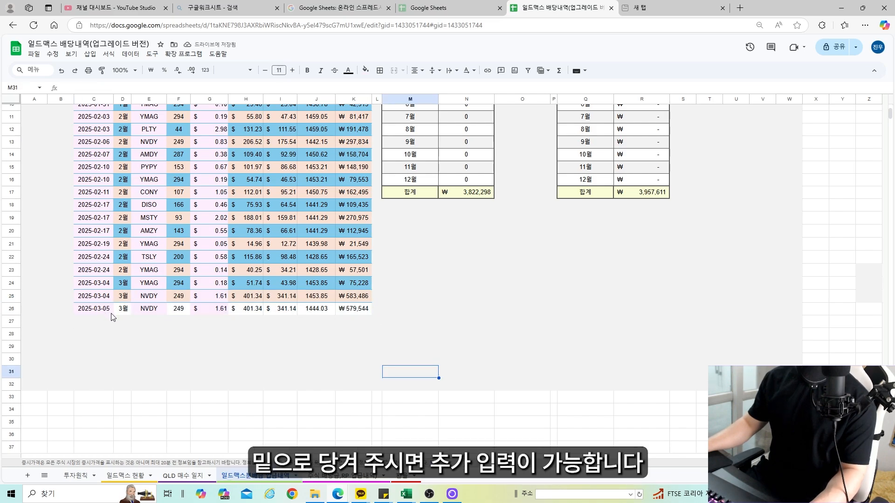
# Fill in row 26 with payment date 25/3/6, ticker YMAG and a per-share distribution of 1.2
pyautogui.click(96, 309)
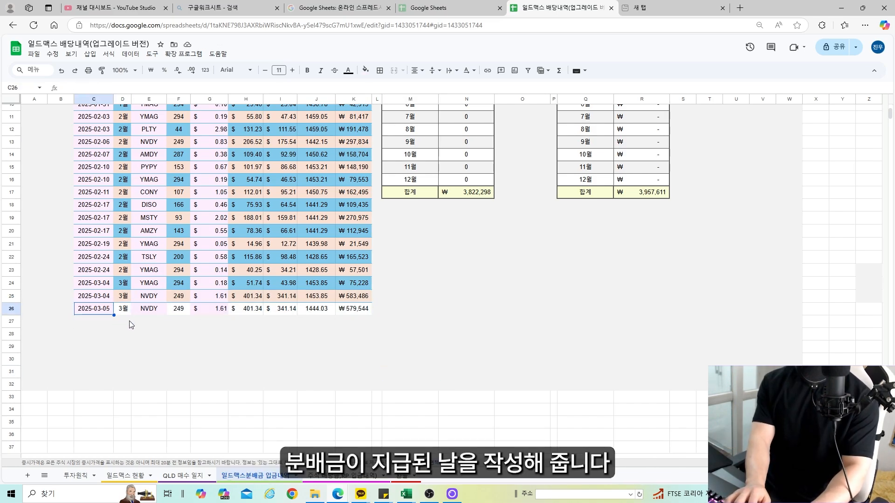
pyautogui.write('25/3')
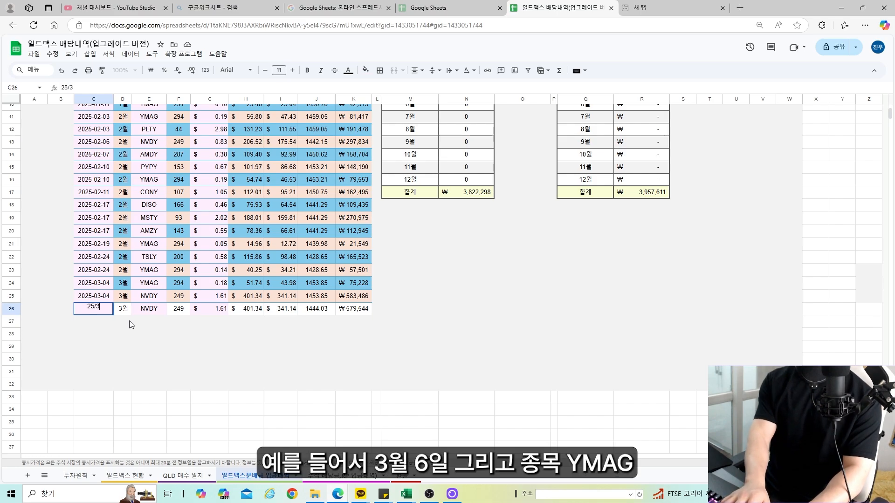
pyautogui.write('/6')
pyautogui.press('Return')
pyautogui.click(158, 312)
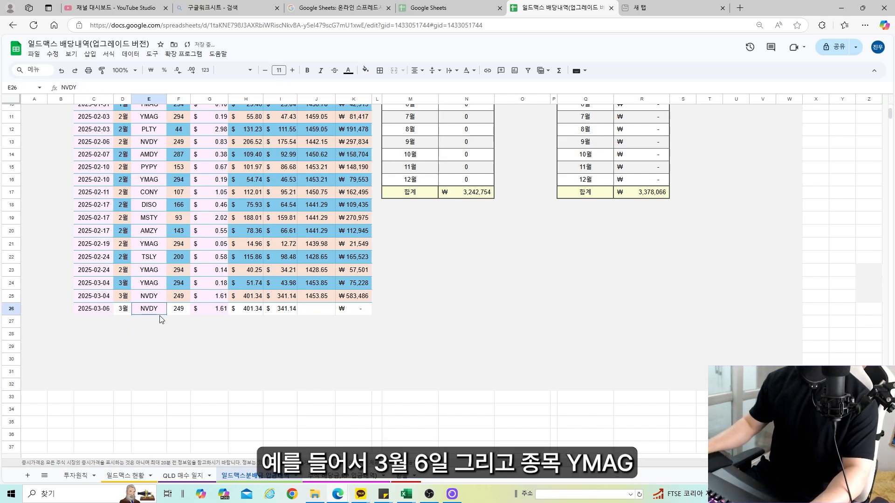
pyautogui.write('YMAG')
pyautogui.press('Return')
pyautogui.click(219, 309)
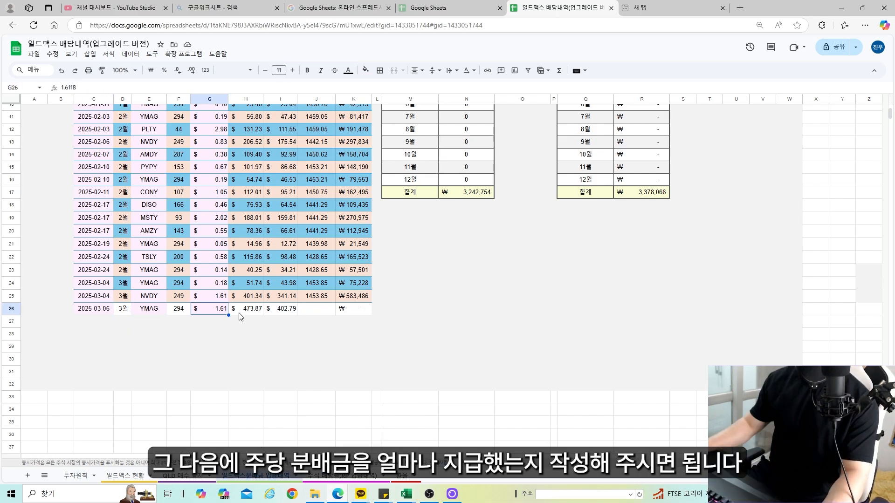
pyautogui.scroll(3, 221, 200)
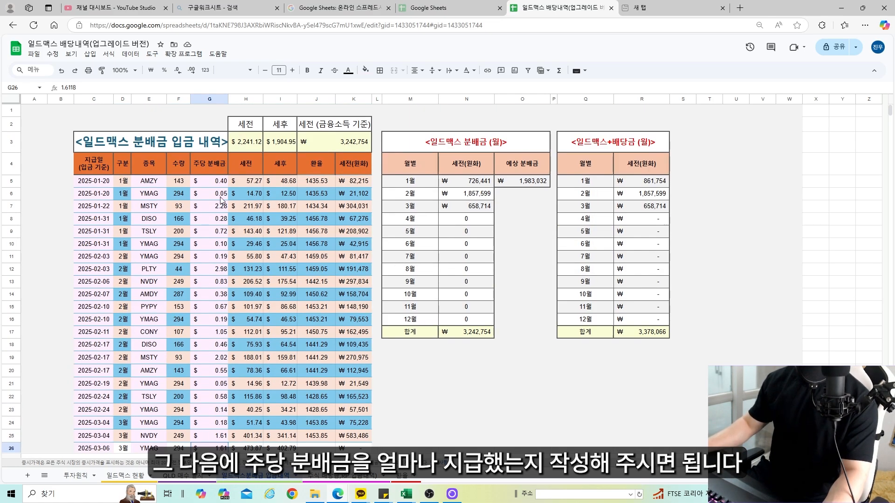
pyautogui.scroll(-3, 230, 268)
pyautogui.write('1.2')
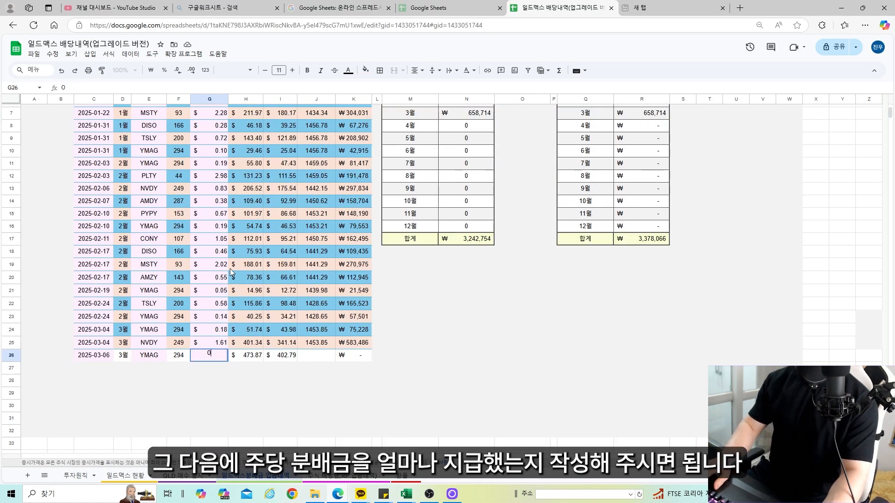
# Inspect row 26's 세전, 세후 and 환율 cells and compare them with the latest dates on the 환율 sheet
pyautogui.moveTo(246, 355); pyautogui.dragTo(298, 360)
pyautogui.click(326, 359)
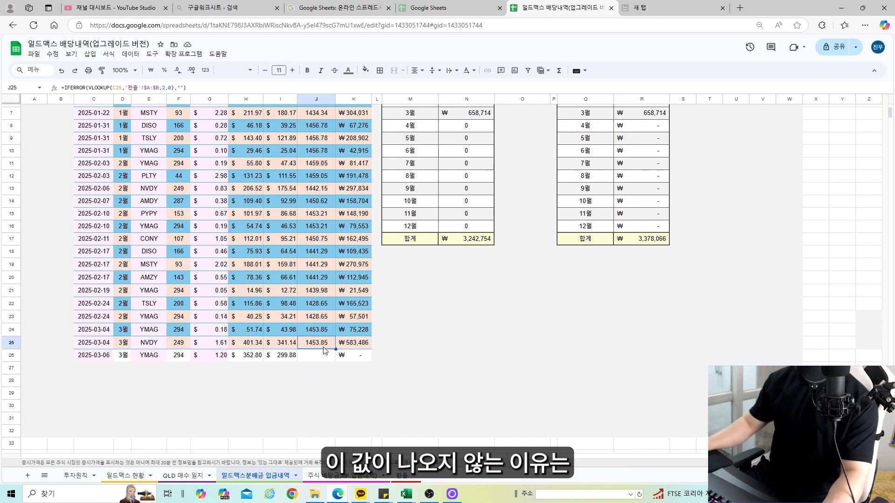
pyautogui.click(327, 368)
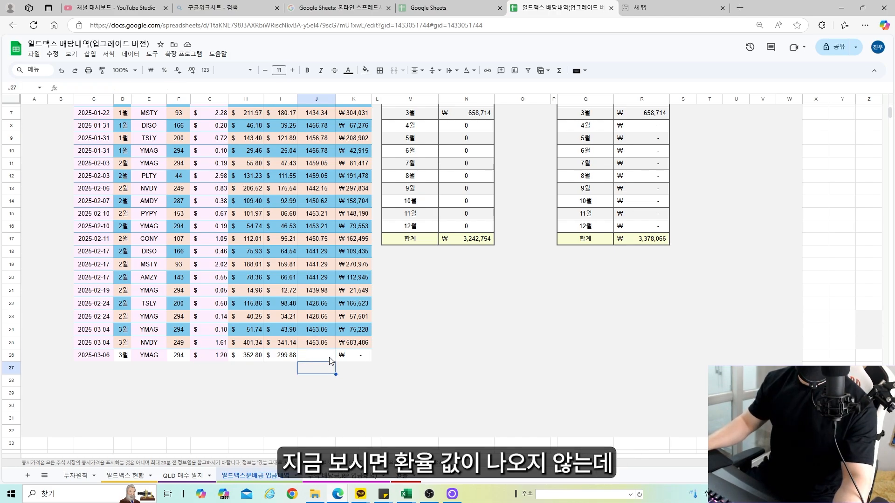
pyautogui.click(402, 476)
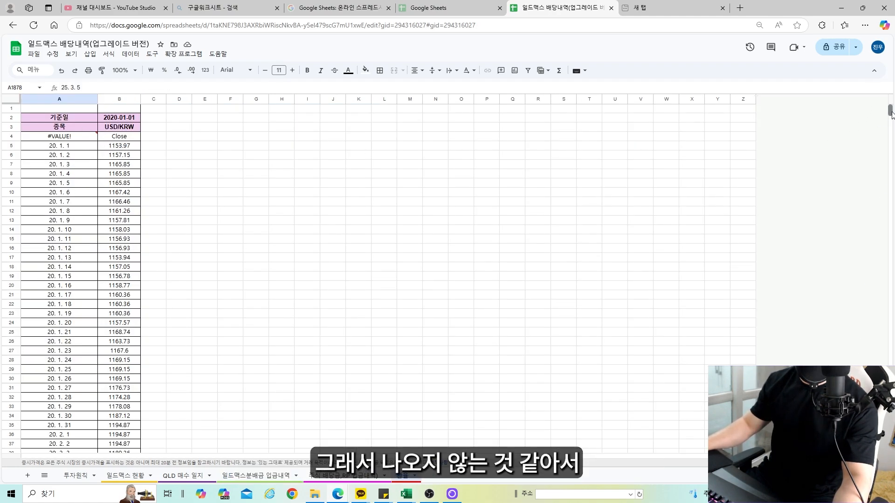
pyautogui.moveTo(891, 114); pyautogui.dragTo(891, 396)
pyautogui.click(235, 476)
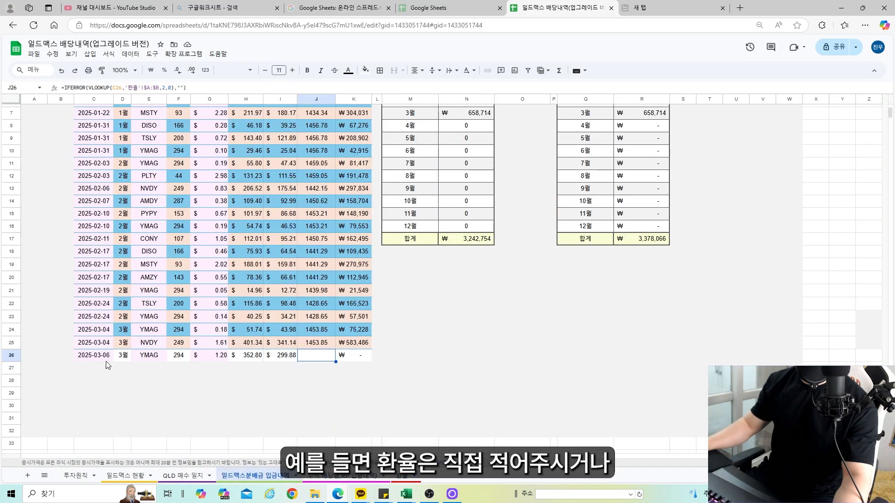
# Point out the purple entry cells of the distribution table: the 지급일, 종목 and 주당 분배금 columns down to row 26
pyautogui.click(109, 361)
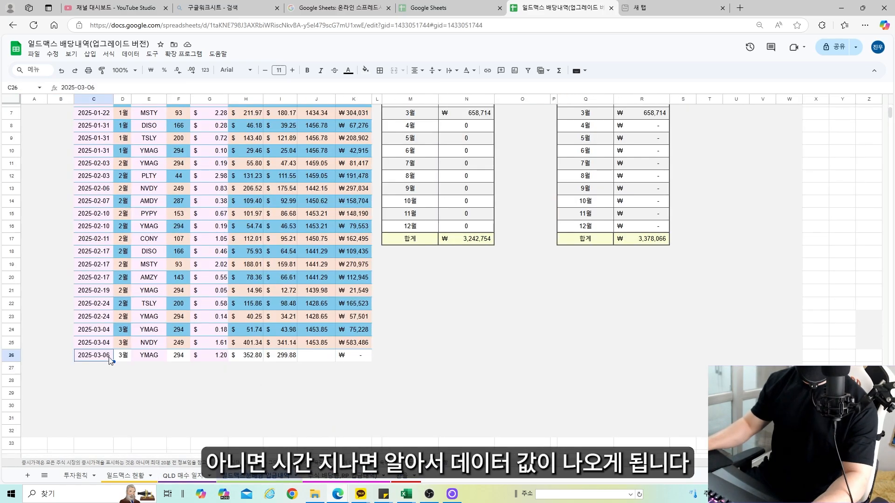
pyautogui.doubleClick(109, 355)
pyautogui.press('Return')
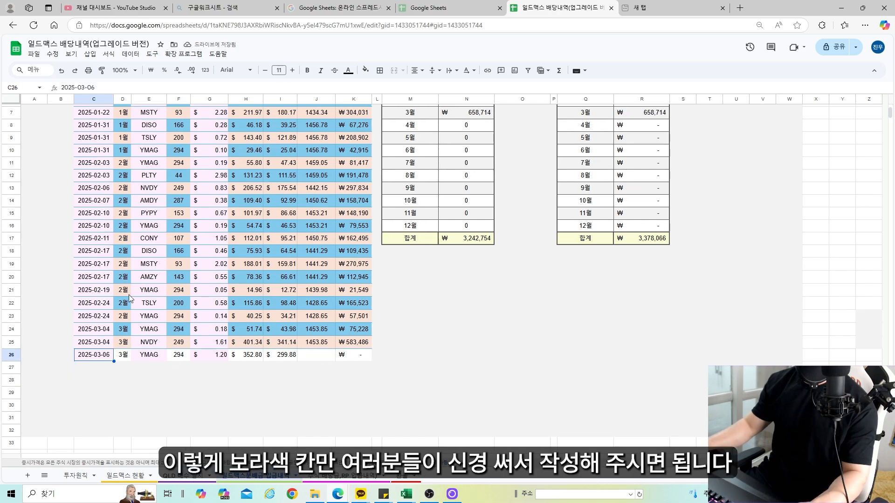
pyautogui.scroll(1, 90, 247)
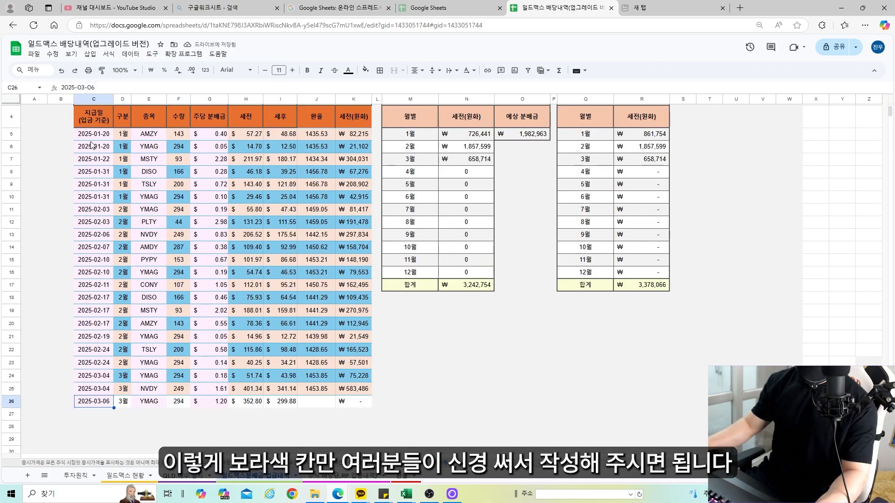
pyautogui.moveTo(92, 137); pyautogui.dragTo(100, 406)
pyautogui.moveTo(149, 135); pyautogui.dragTo(157, 403)
pyautogui.click(204, 412)
pyautogui.scroll(1, 242, 423)
pyautogui.click(450, 397)
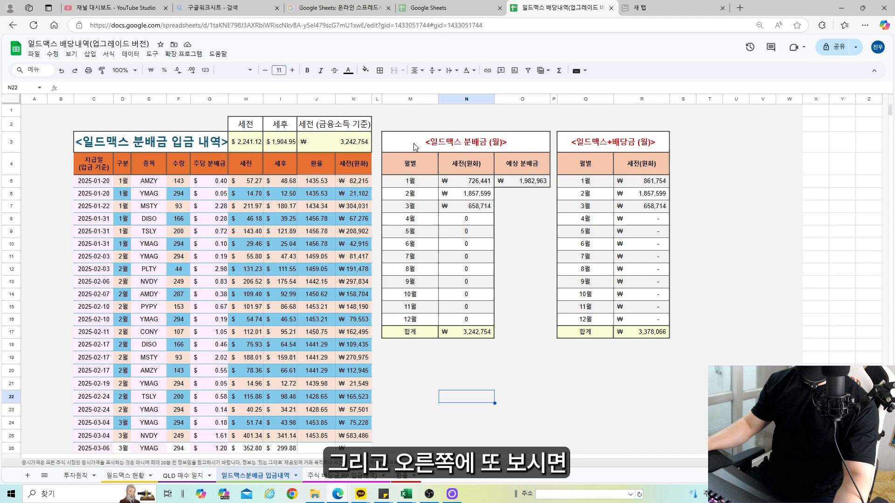
# Examine the 일드맥스 분배금 (월) table, highlighting its title, the 1월 to 3월 amounts and the 예상 분배금 cell
pyautogui.click(463, 148)
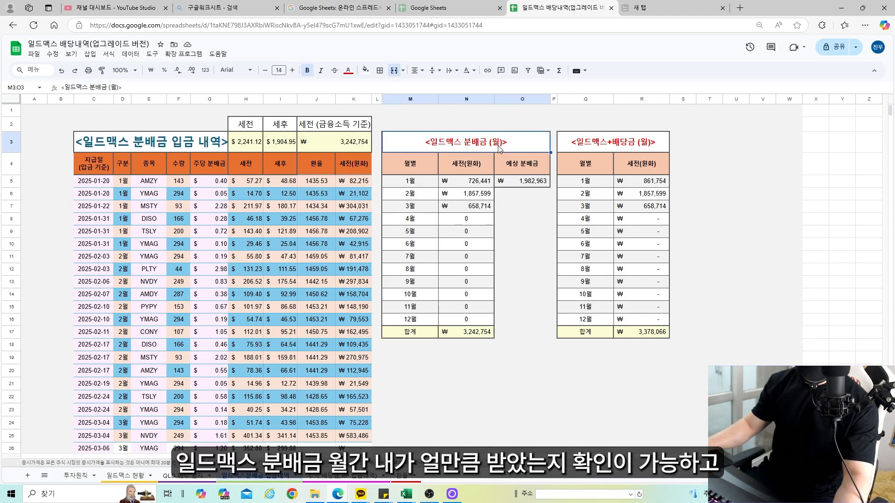
pyautogui.moveTo(417, 182); pyautogui.dragTo(475, 193)
pyautogui.click(411, 209)
pyautogui.click(523, 182)
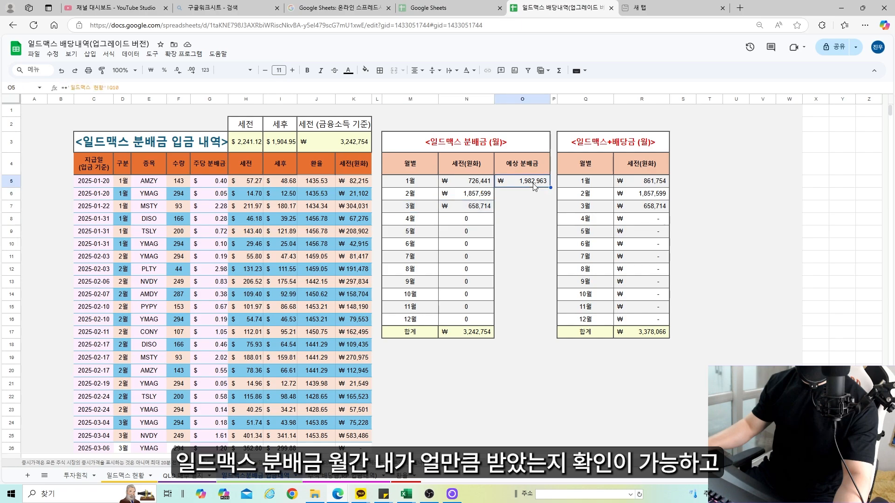
# Check the monthly 예상 분배율 source on the 일드맥스 현황 sheet, and return to point out the 일드맥스+배당금 (월) table
pyautogui.click(125, 475)
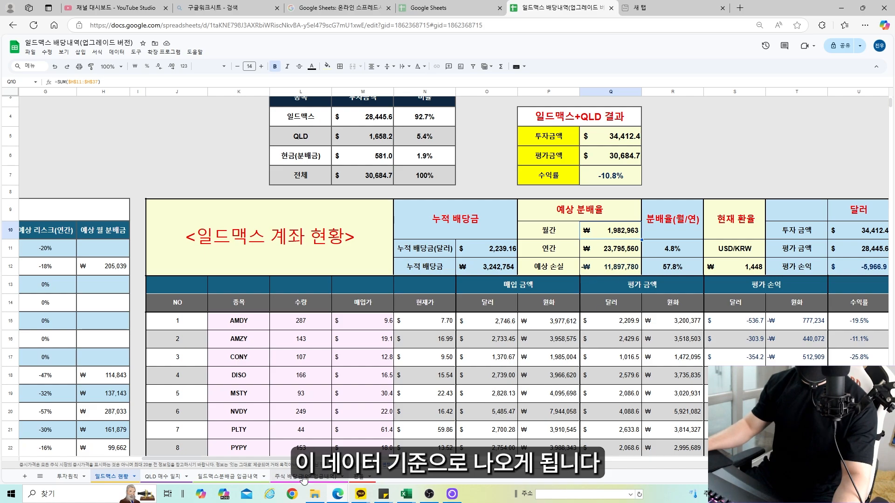
pyautogui.click(255, 476)
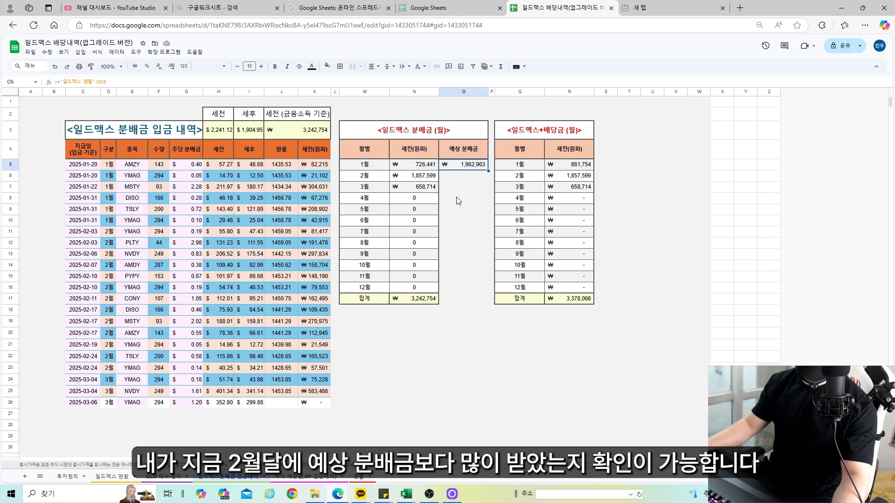
pyautogui.click(527, 135)
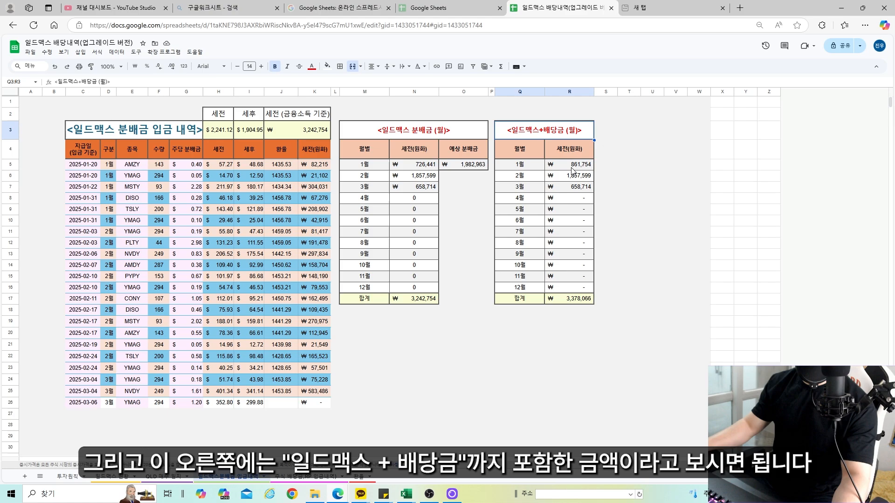
# Highlight the 1월 to 3월 amounts in the 일드맥스+배당금 (월) table
pyautogui.moveTo(570, 168); pyautogui.dragTo(588, 187)
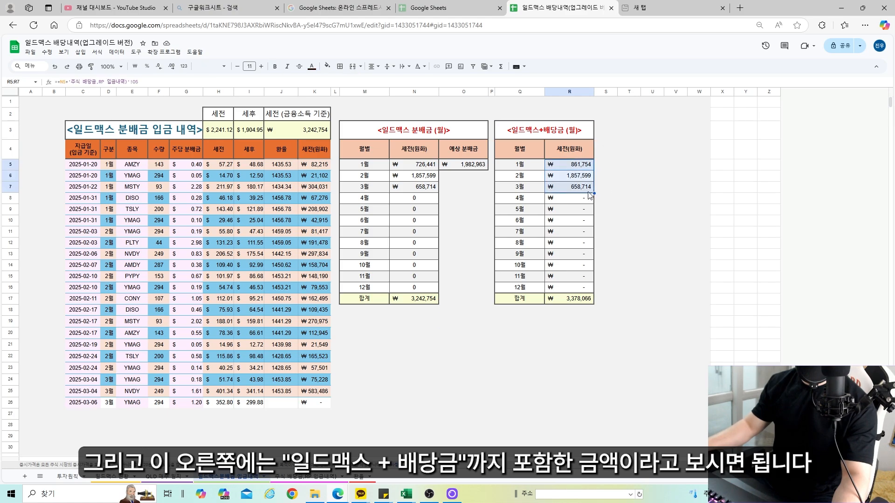
pyautogui.click(463, 322)
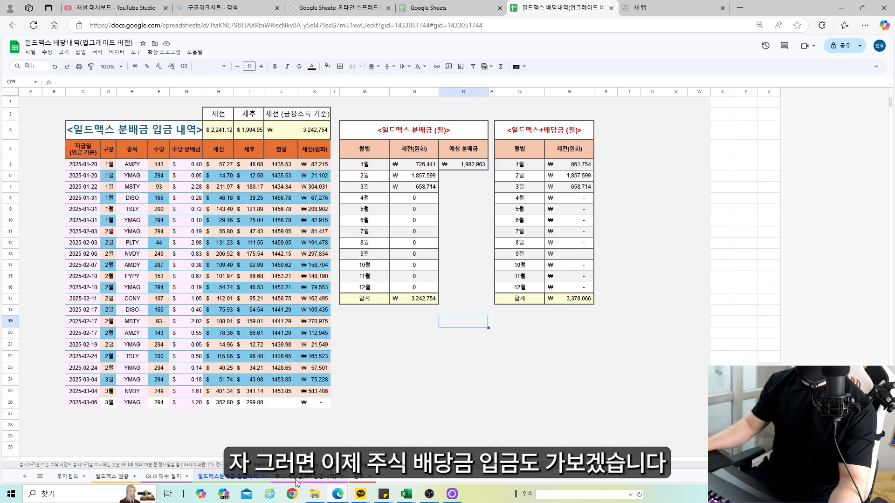
# Open the 주식 배당금,RP 입금내역 sheet and point out the listed 종목 entries and the 번호 column
pyautogui.click(297, 480)
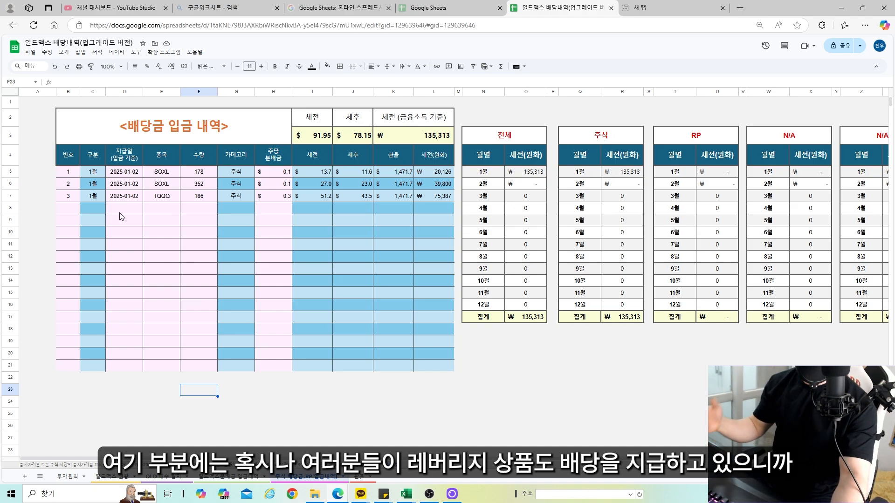
pyautogui.moveTo(162, 172); pyautogui.dragTo(174, 199)
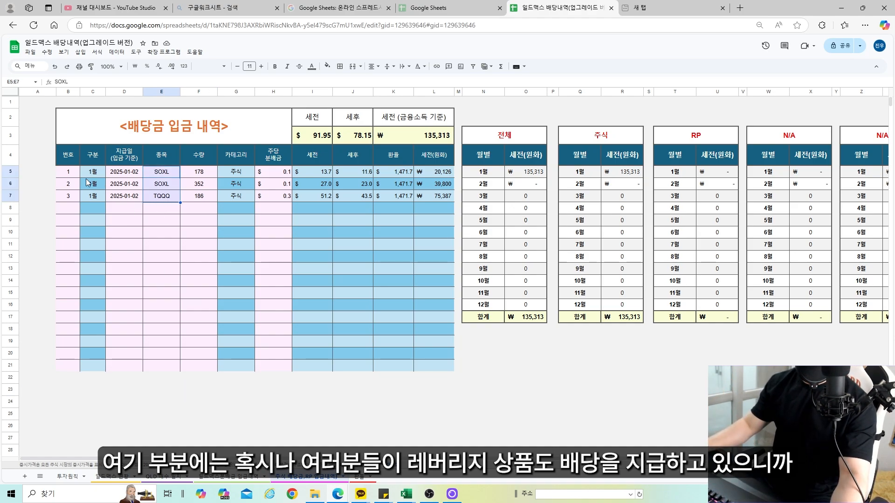
pyautogui.moveTo(63, 174); pyautogui.dragTo(64, 376)
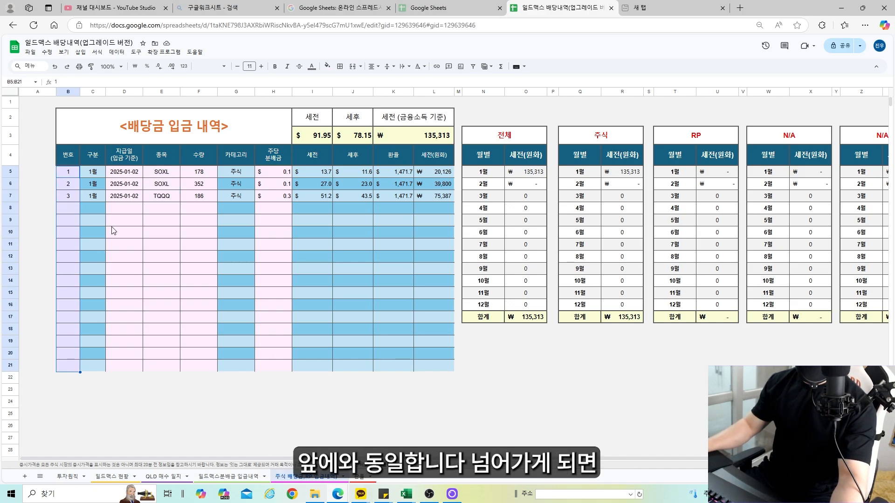
# Extend the 배당금 입금 내역 table by one row, filling row 21 from 번호 to 세전(원화) down to row 22
pyautogui.click(71, 366)
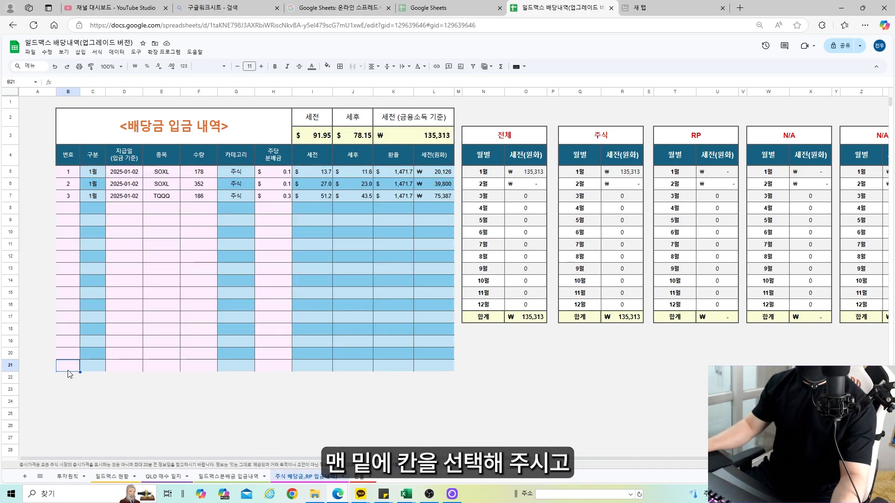
pyautogui.moveTo(68, 371); pyautogui.dragTo(456, 381)
pyautogui.click(529, 392)
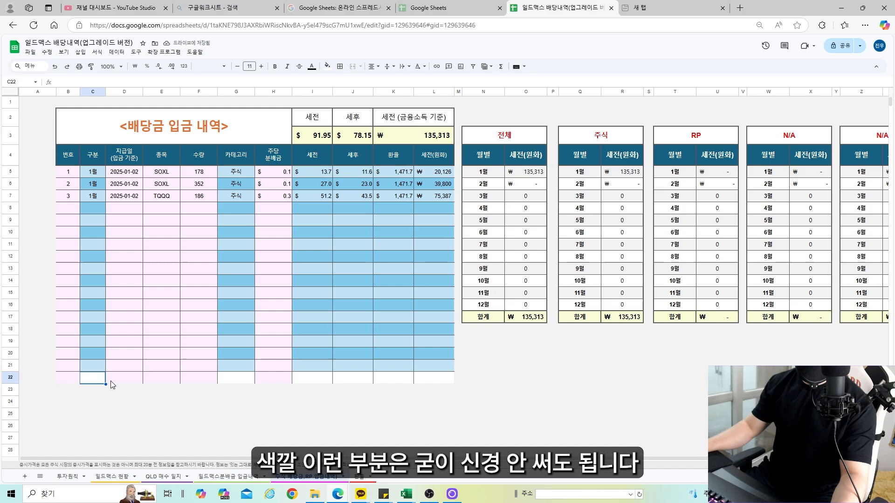
# Point out the unshaded cells of row 22 and the shading of the 구분, 카테고리 and calculated columns
pyautogui.moveTo(311, 378); pyautogui.dragTo(402, 385)
pyautogui.click(236, 378)
pyautogui.moveTo(94, 378); pyautogui.dragTo(95, 354)
pyautogui.moveTo(319, 209); pyautogui.dragTo(311, 169)
pyautogui.moveTo(240, 173); pyautogui.dragTo(251, 385)
pyautogui.moveTo(89, 377); pyautogui.dragTo(93, 171)
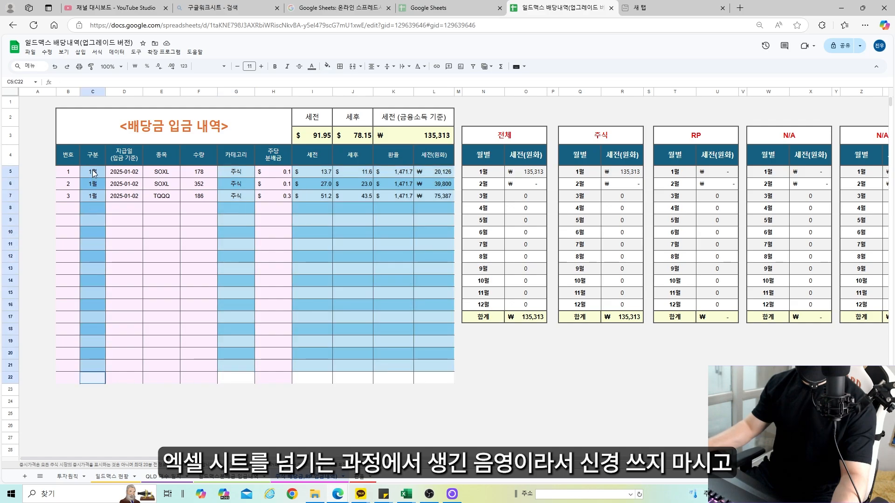
pyautogui.moveTo(72, 379); pyautogui.dragTo(71, 369)
# Enter a dividend record in row 8: 번호 4, 지급일 2025-02-28, 종목 SCHD and 수량 100
pyautogui.click(66, 208)
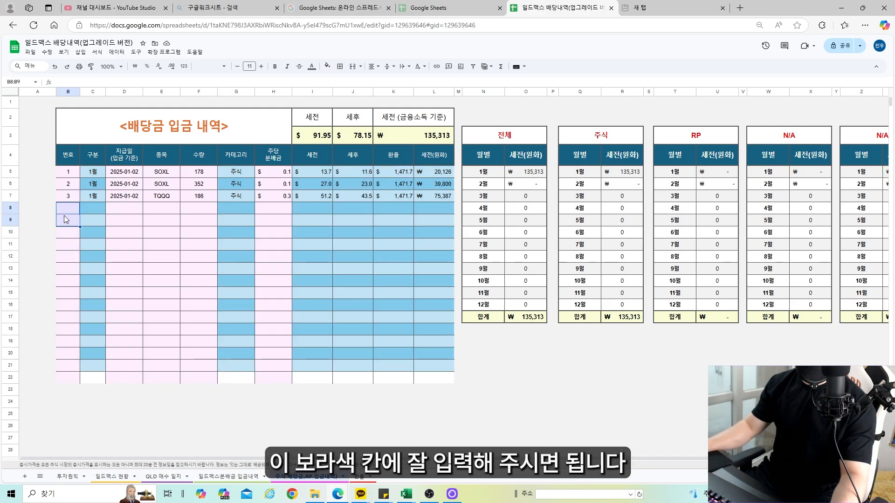
pyautogui.write('4')
pyautogui.press('Tab')
pyautogui.press('Tab')
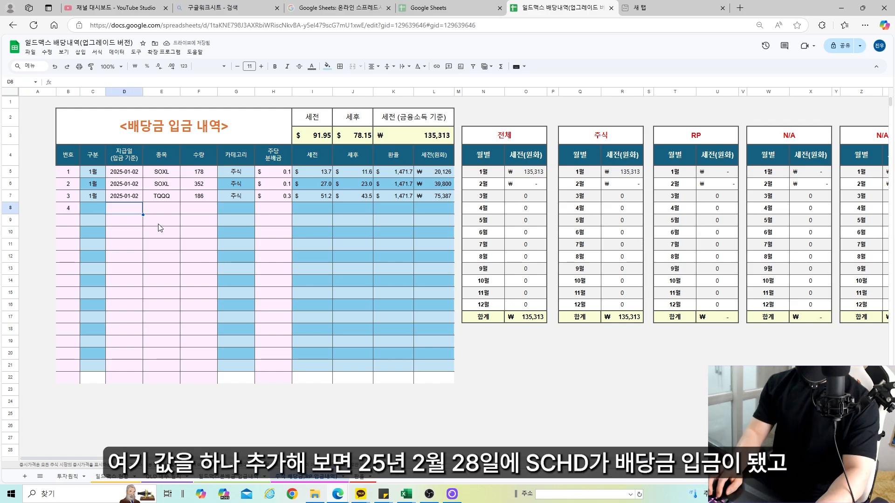
pyautogui.write('25/')
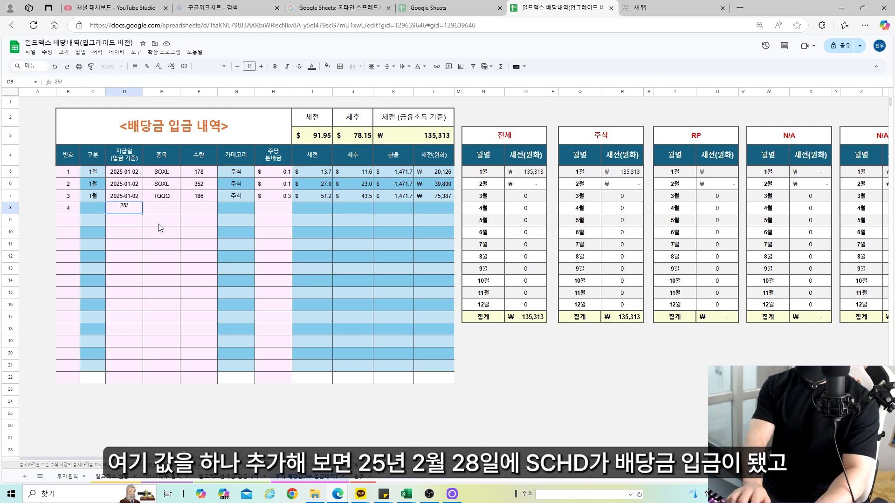
pyautogui.write('28')
pyautogui.press('Tab')
pyautogui.write('SCHD')
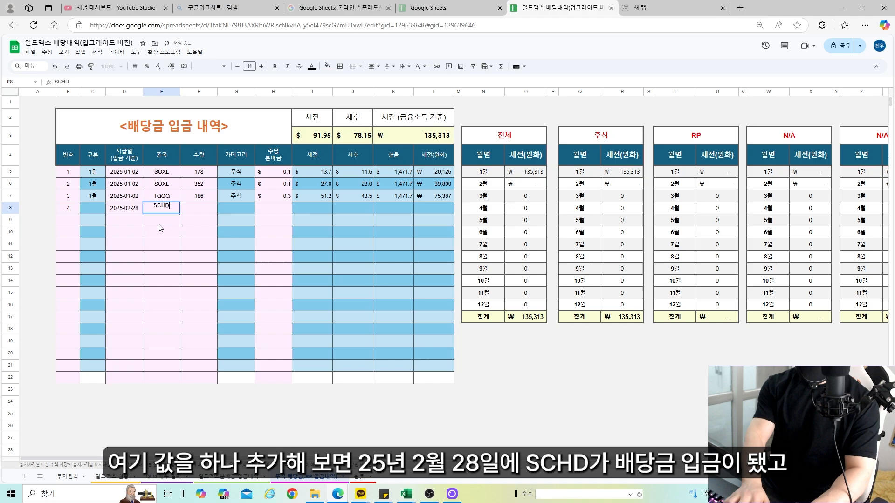
pyautogui.press('Tab')
pyautogui.write('11')
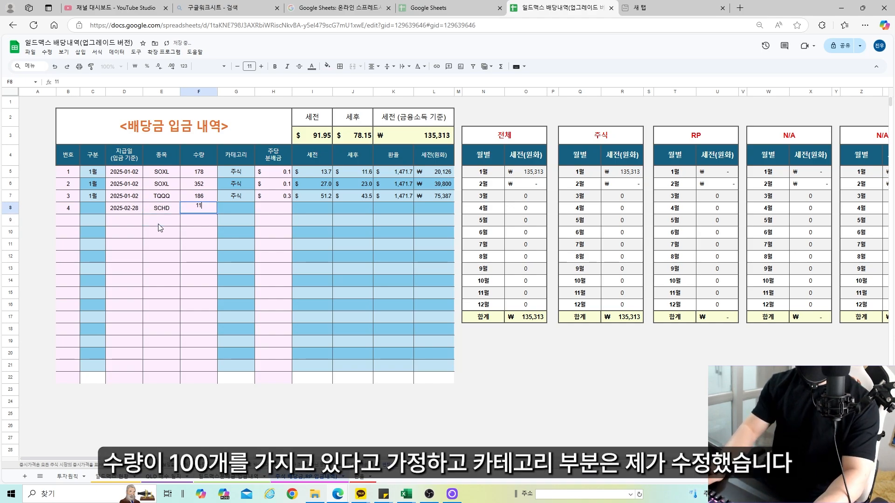
pyautogui.write('00')
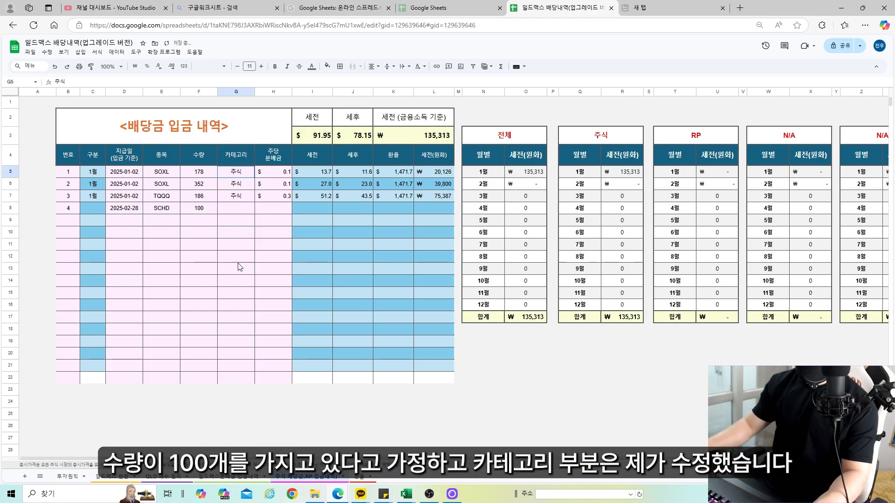
# Complete the SCHD record with the category 주식 and a 주당 분배금 of 0.2, pointing out the 카테고리 column
pyautogui.moveTo(238, 264); pyautogui.dragTo(241, 378)
pyautogui.click(237, 210)
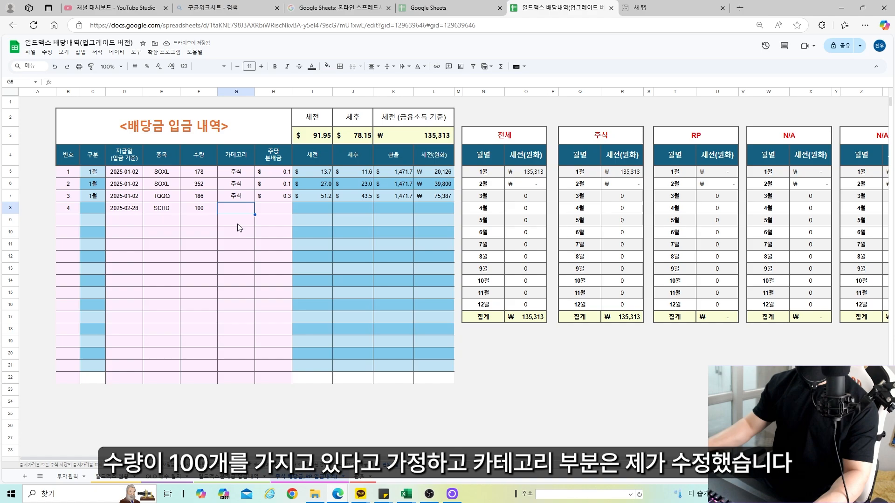
pyautogui.moveTo(241, 171); pyautogui.dragTo(241, 213)
pyautogui.click(244, 209)
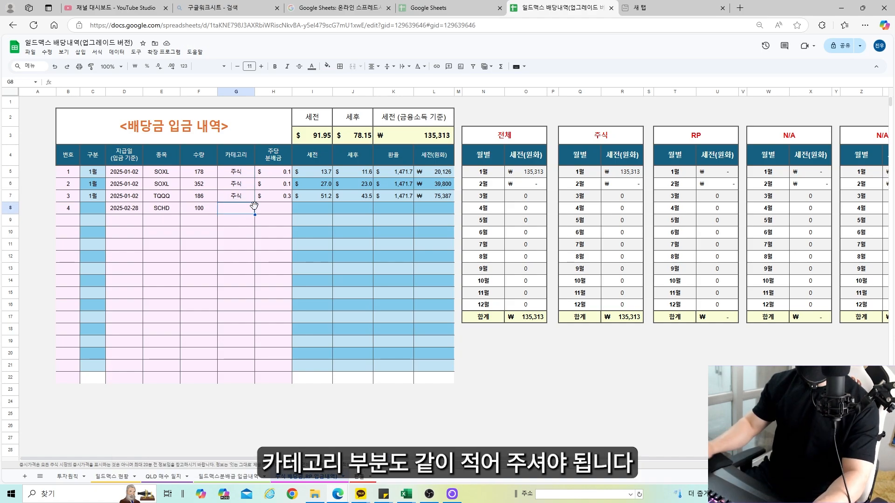
pyautogui.write('주식')
pyautogui.press('Tab')
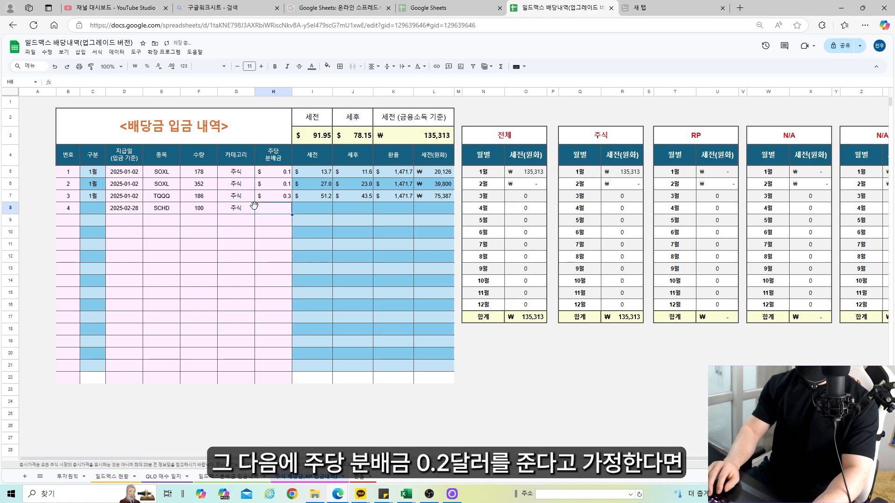
pyautogui.write('0.2')
pyautogui.press('Return')
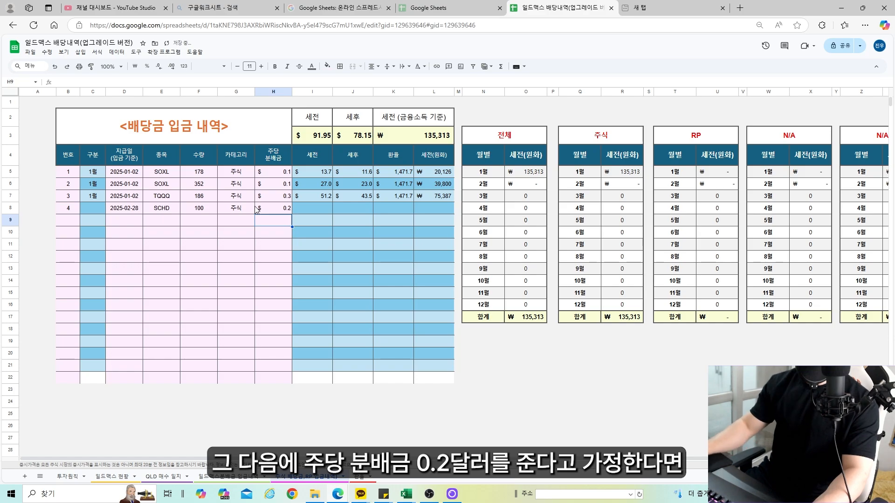
# Inspect the calculated 세전, 세후, 환율 and 세전(원화) cells of the SCHD record and the empty rows down to row 21
pyautogui.click(315, 207)
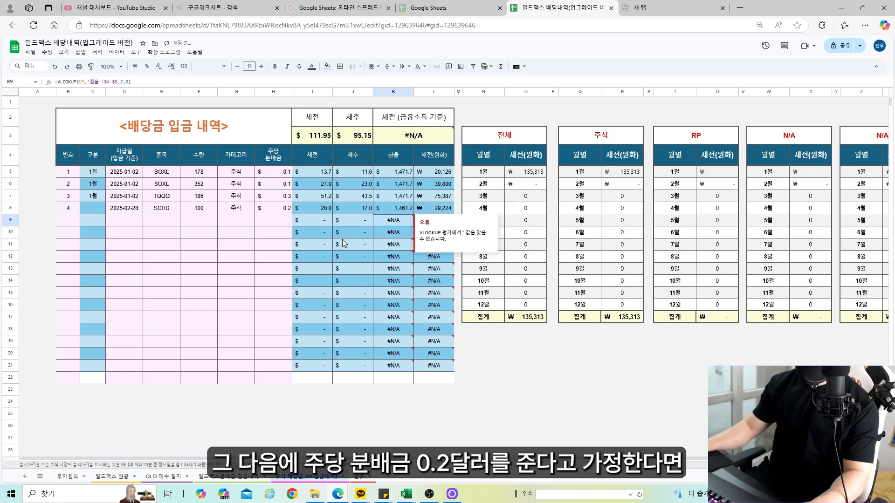
pyautogui.click(349, 282)
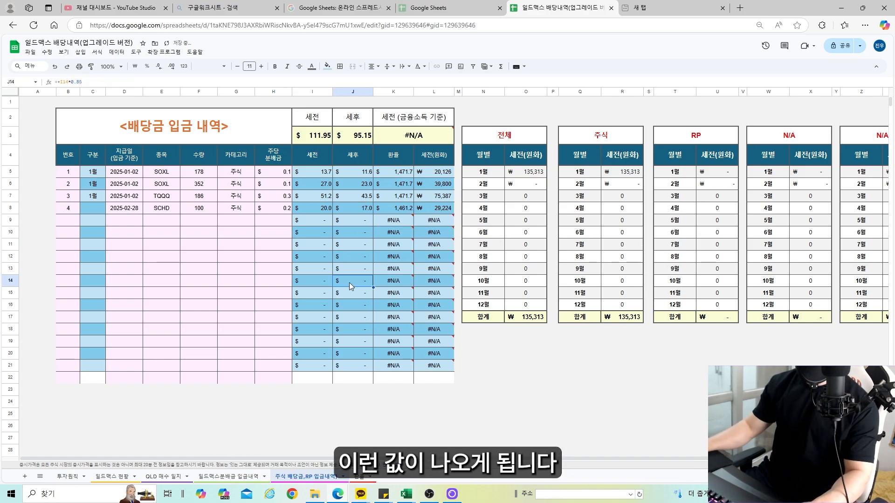
pyautogui.click(388, 220)
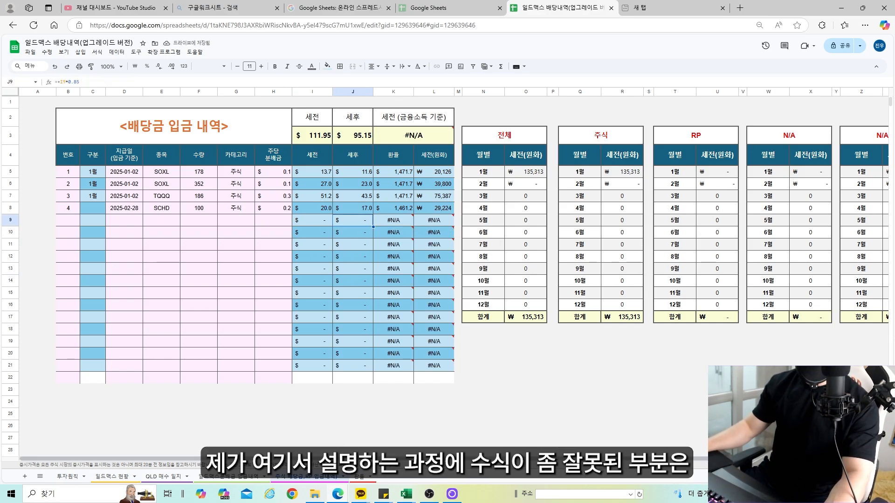
pyautogui.moveTo(437, 366); pyautogui.dragTo(402, 226)
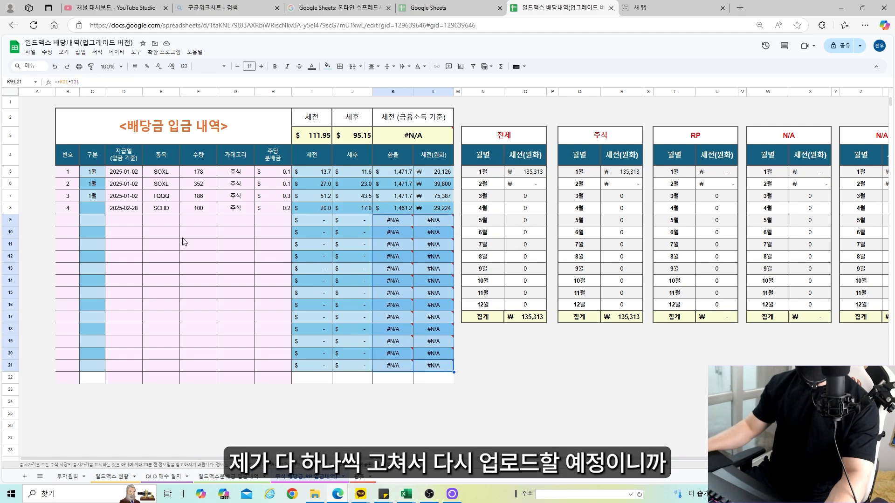
pyautogui.moveTo(72, 226); pyautogui.dragTo(440, 368)
pyautogui.click(580, 377)
pyautogui.click(275, 218)
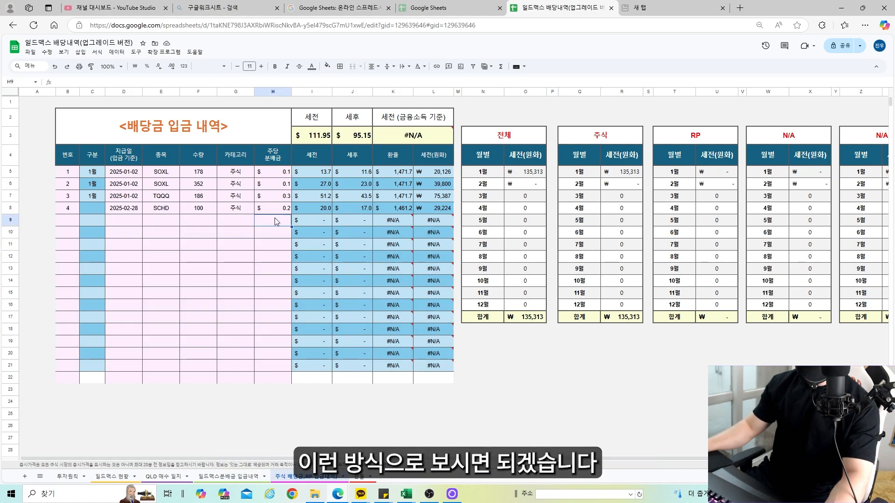
# Examine the SCHD record's 구분 cell, the 카테고리 column and the 주식 monthly table that depends on it
pyautogui.click(109, 210)
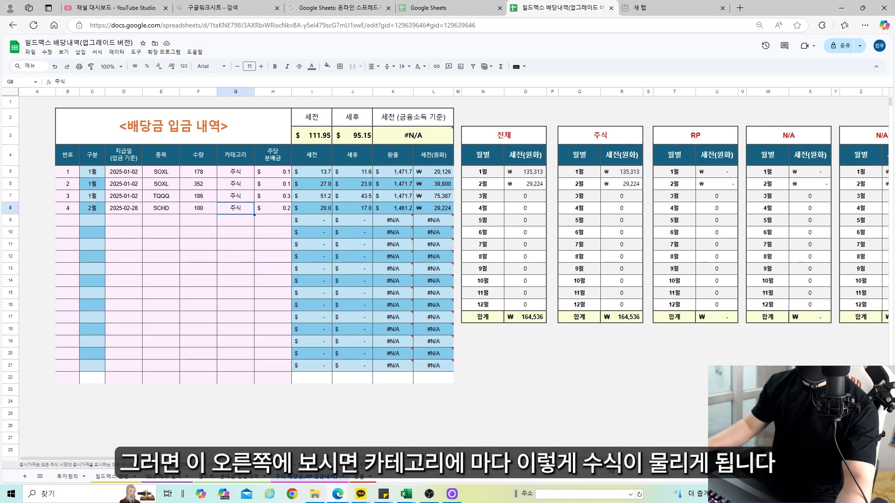
pyautogui.moveTo(610, 459); pyautogui.dragTo(644, 459)
pyautogui.click(201, 158)
pyautogui.moveTo(199, 171); pyautogui.dragTo(201, 375)
pyautogui.click(543, 208)
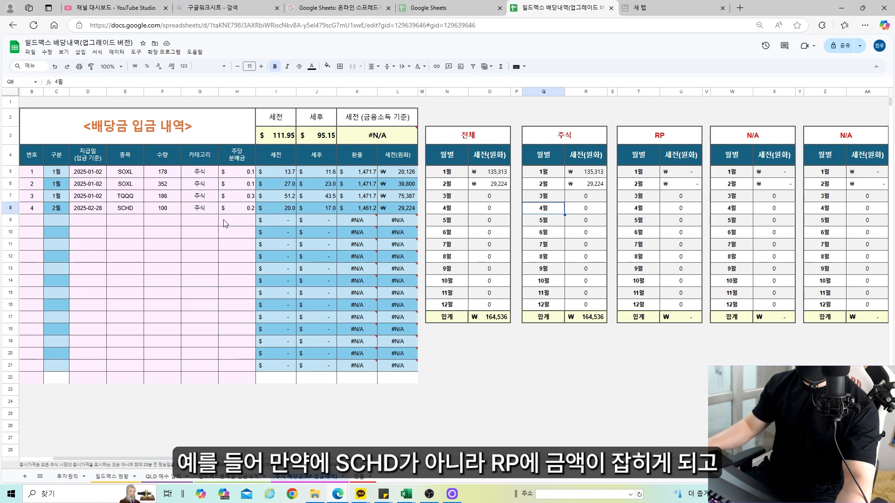
# Change the SCHD record's category to RP and point out the two spare N/A monthly tables
pyautogui.click(199, 220)
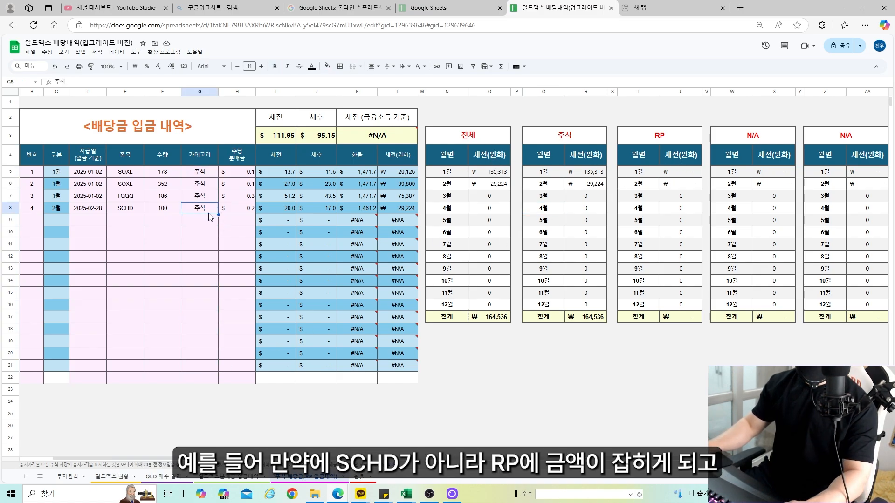
pyautogui.click(205, 209)
pyautogui.moveTo(641, 459); pyautogui.dragTo(676, 459)
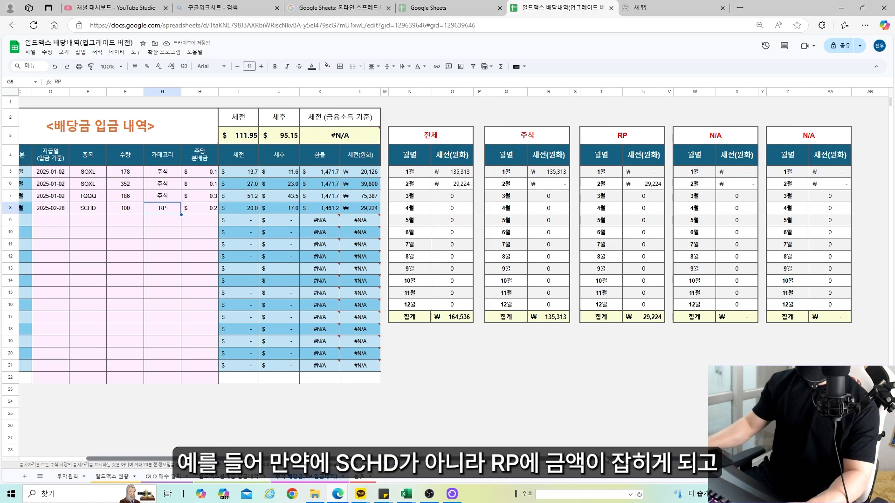
pyautogui.click(705, 135)
pyautogui.click(821, 139)
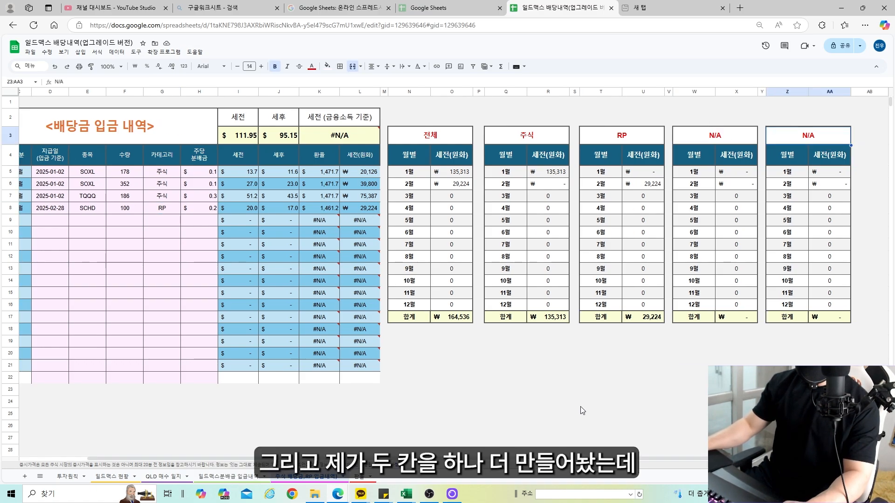
# Set the SCHD record's category to 예금 and title the first N/A monthly table 예금
pyautogui.moveTo(522, 459); pyautogui.dragTo(480, 459)
pyautogui.click(215, 206)
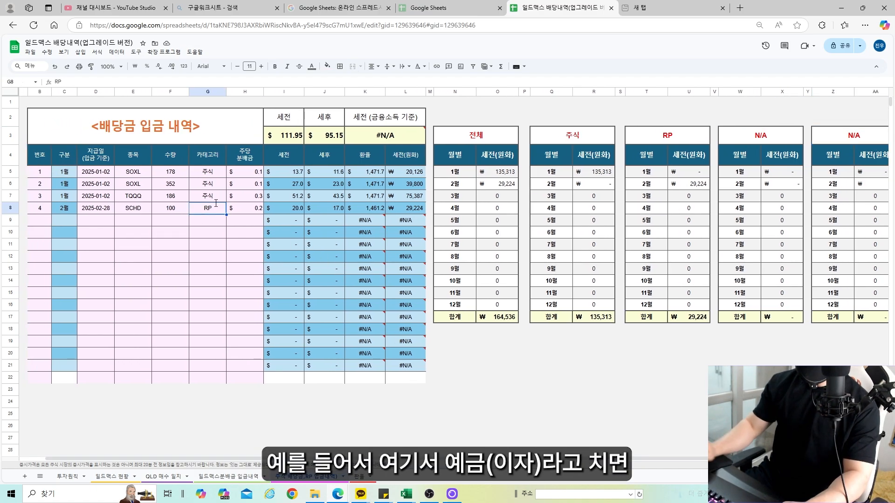
pyautogui.write('예그ㅁ')
pyautogui.press('Return')
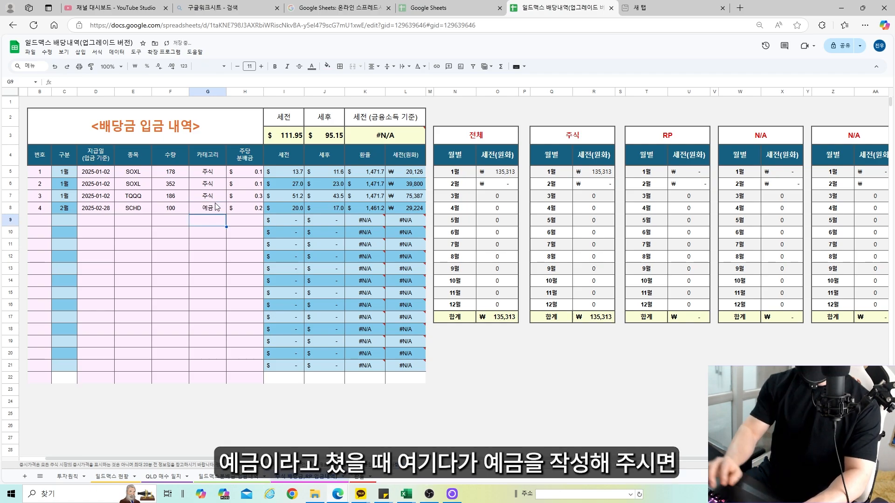
pyautogui.click(753, 140)
pyautogui.write('예금')
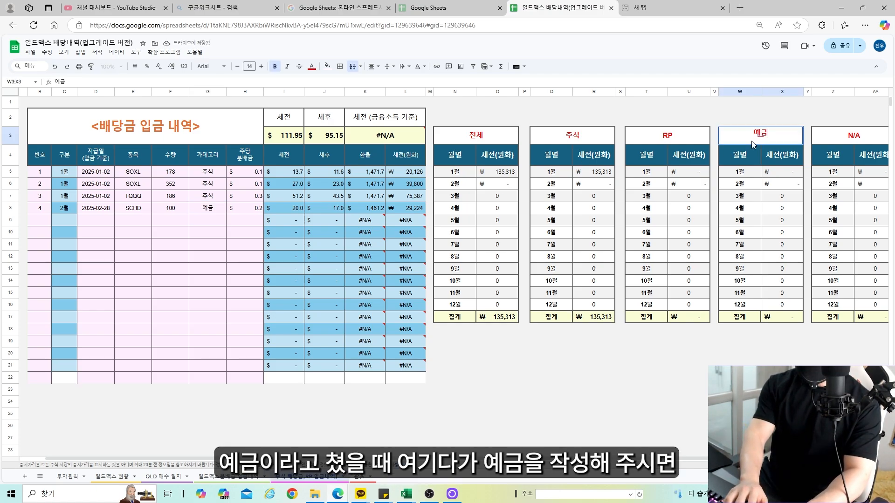
pyautogui.press('Return')
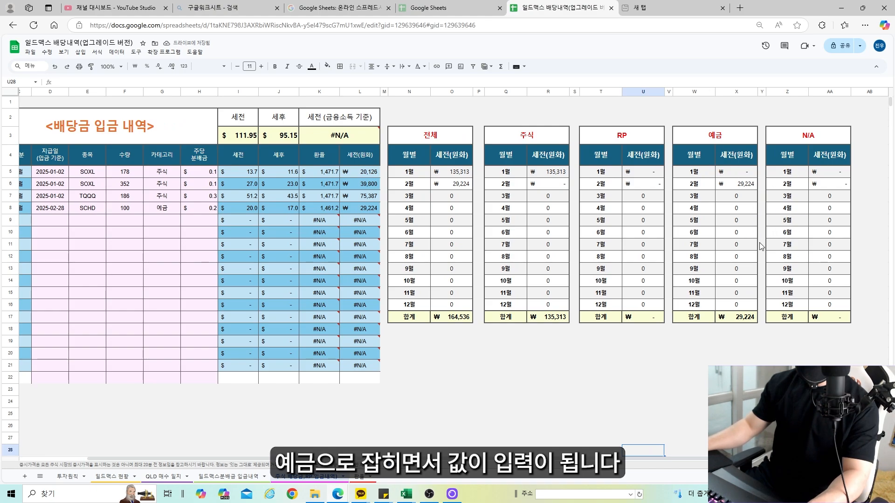
# Undo the last edit, revisit the 일드맥스분배금 입금내역 sheet and open the 일드맥스 현황 sheet
pyautogui.hotkey('ctrl', 'z')
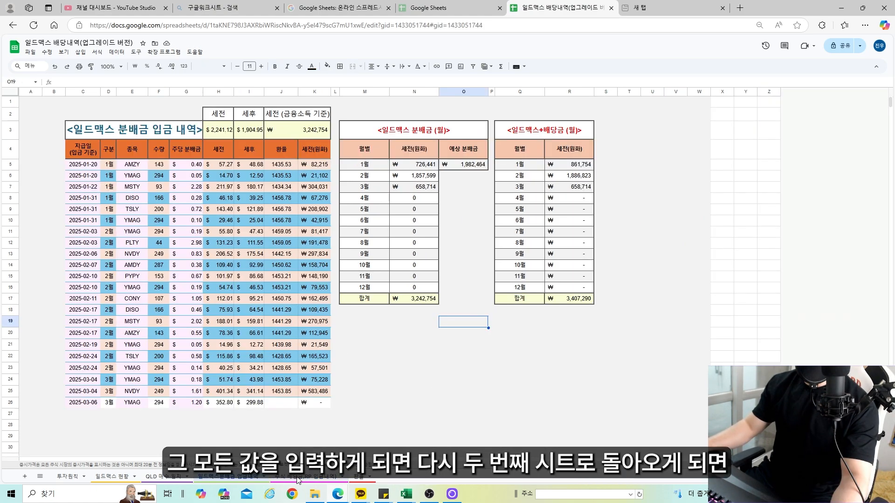
pyautogui.click(306, 477)
pyautogui.click(225, 483)
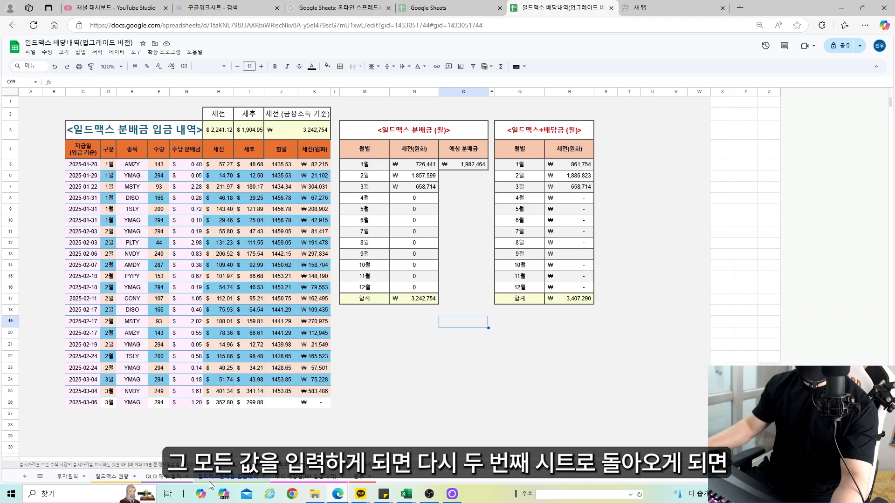
pyautogui.click(116, 483)
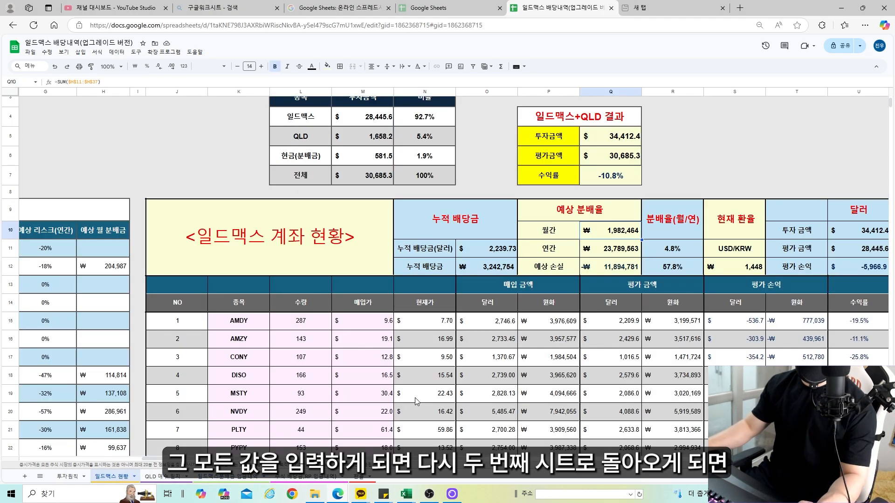
# Examine the 포트폴리오 allocation table and the 일드맥스+QLD 결과 table on the 일드맥스 현황 sheet
pyautogui.keyDown('ctrl'); pyautogui.scroll(-6, 413, 367); pyautogui.keyUp('ctrl')
pyautogui.keyDown('ctrl'); pyautogui.scroll(6, 354, 378); pyautogui.keyUp('ctrl')
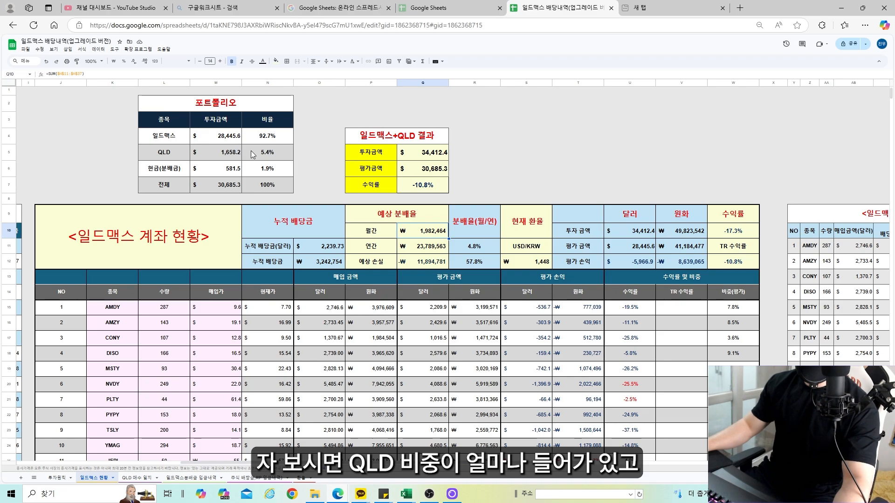
pyautogui.moveTo(279, 155); pyautogui.dragTo(280, 187)
pyautogui.click(169, 173)
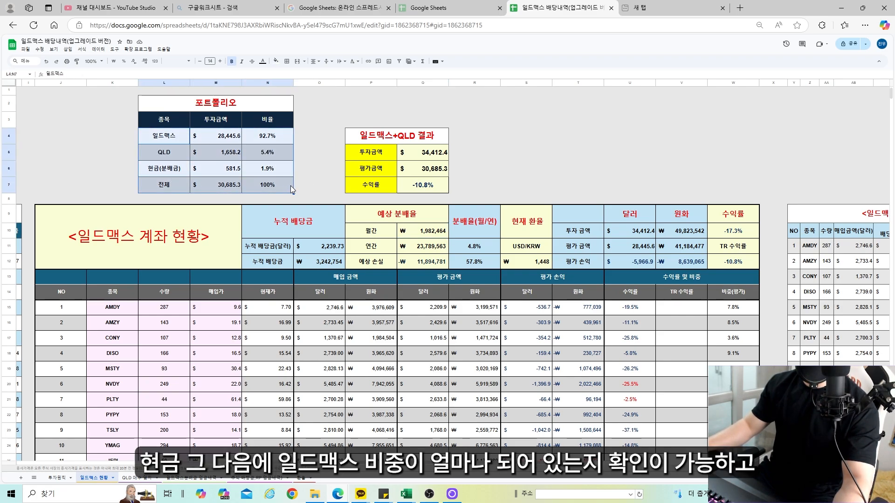
pyautogui.moveTo(422, 185); pyautogui.dragTo(368, 142)
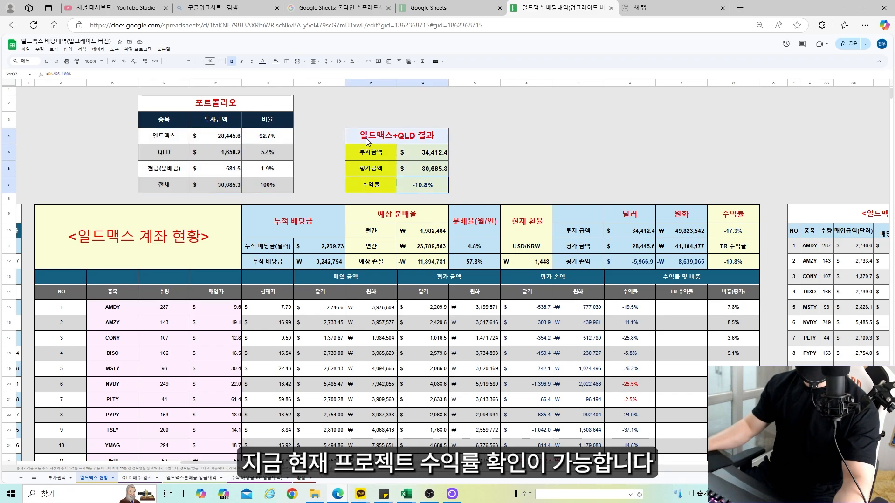
# Examine the 누적 배당금 figures in the 일드맥스 계좌 현황 table and their source sheet 일드맥스분배금 입금내역
pyautogui.click(174, 259)
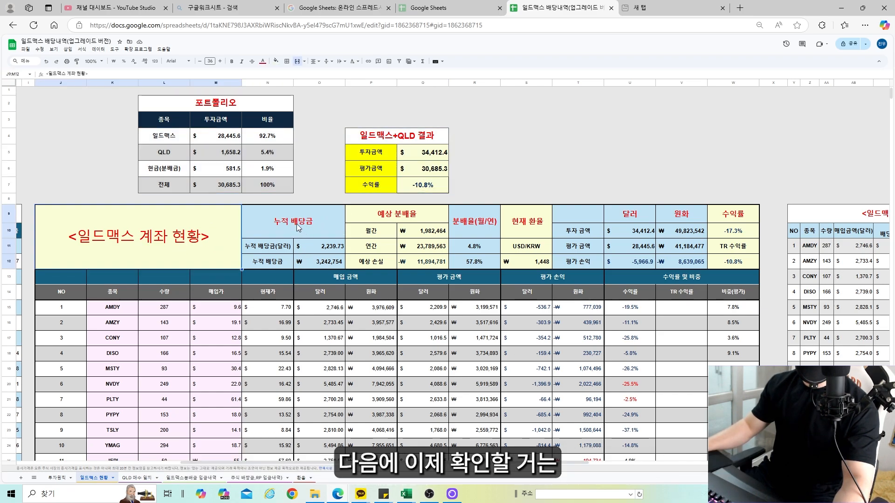
pyautogui.moveTo(298, 227); pyautogui.dragTo(330, 259)
pyautogui.click(324, 227)
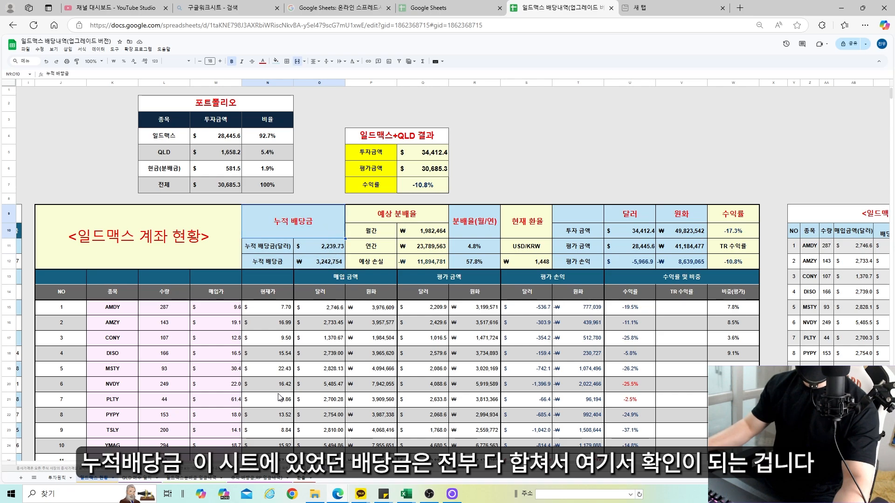
pyautogui.click(191, 478)
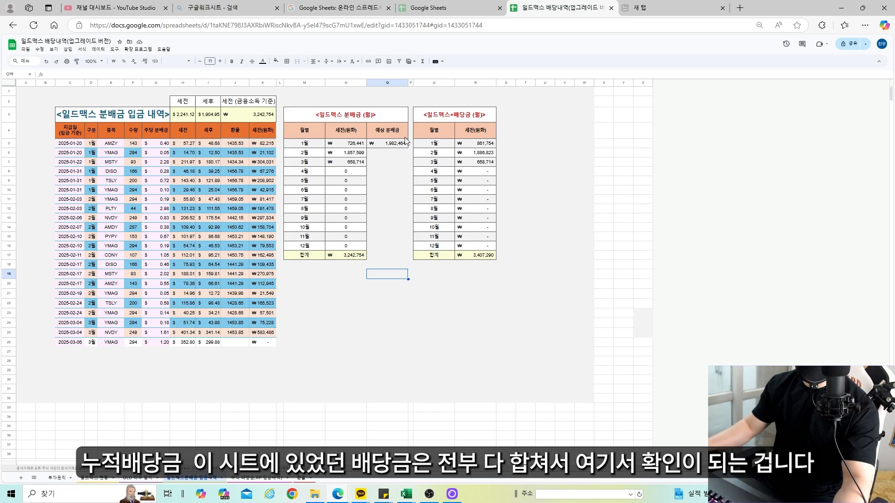
pyautogui.click(109, 478)
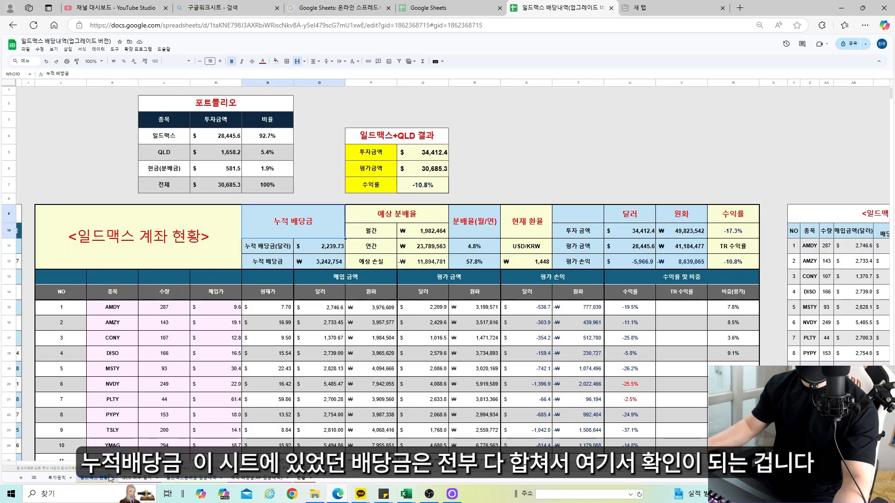
pyautogui.click(329, 261)
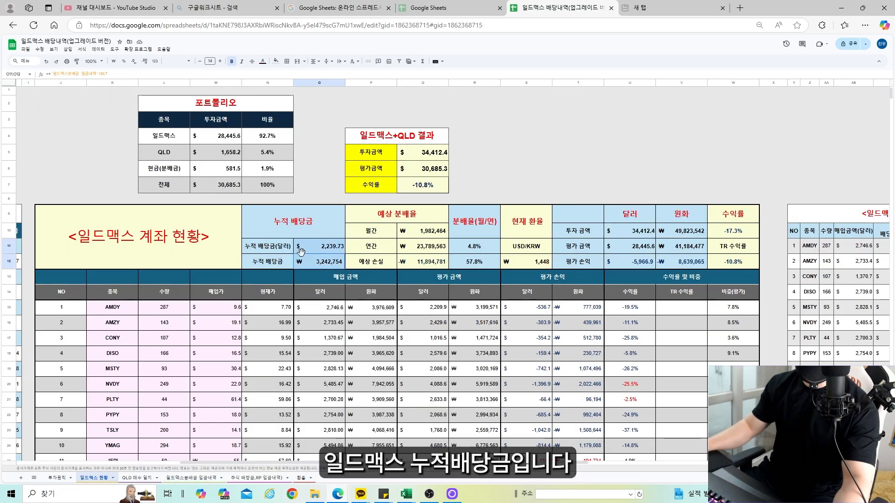
pyautogui.keyDown('shift'); pyautogui.click(301, 251); pyautogui.keyUp('shift')
# Review the 예상 분배율 block's 월간, 연간 and 예상 손실 cells together with the 분배율(월/연) cells
pyautogui.click(426, 219)
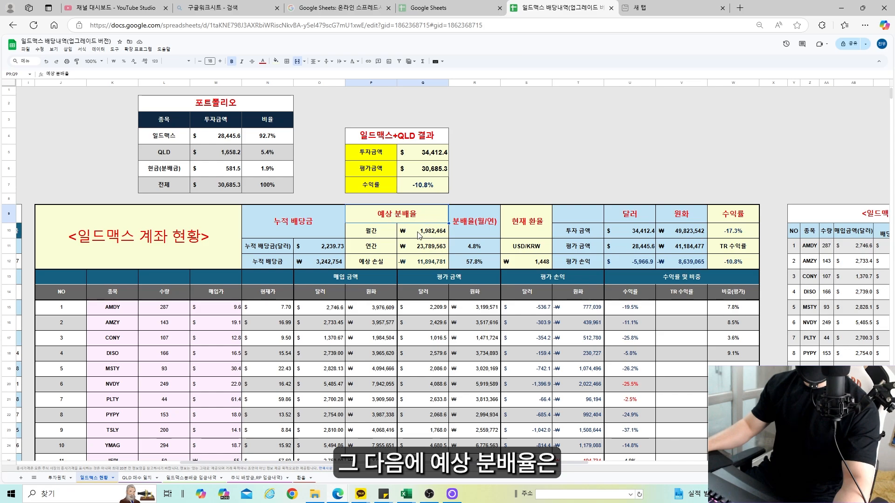
pyautogui.click(434, 250)
pyautogui.click(411, 216)
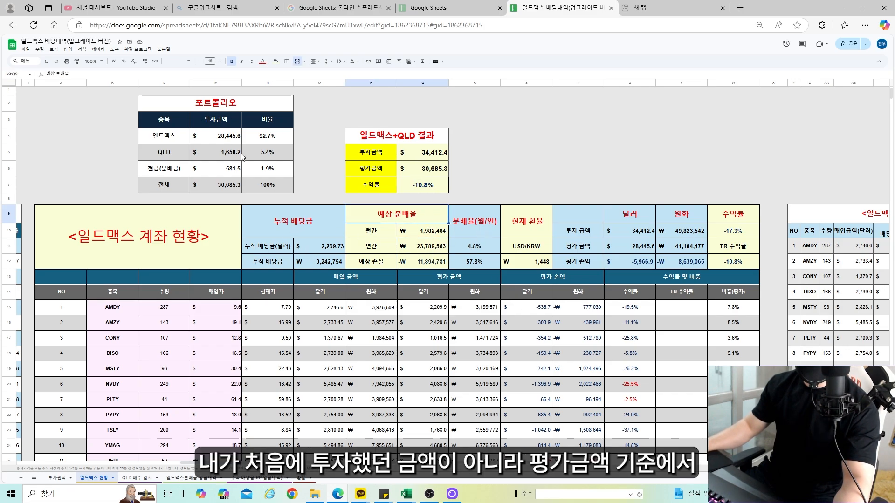
pyautogui.click(421, 231)
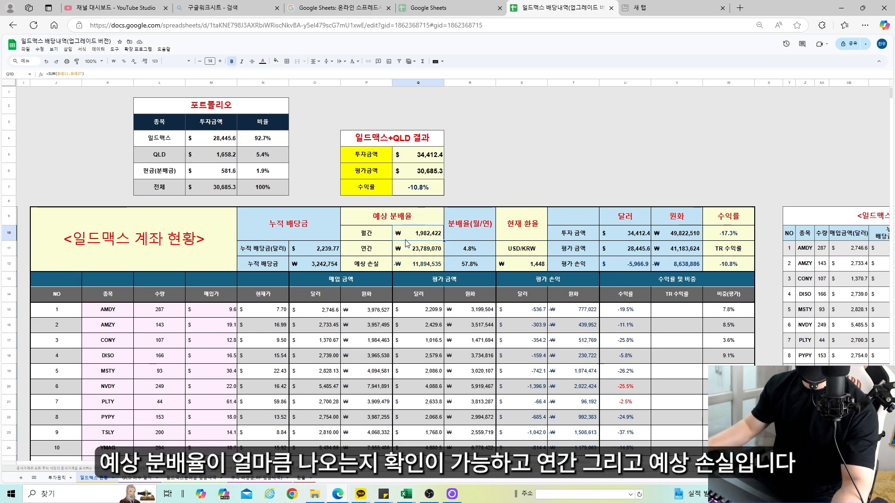
pyautogui.click(418, 252)
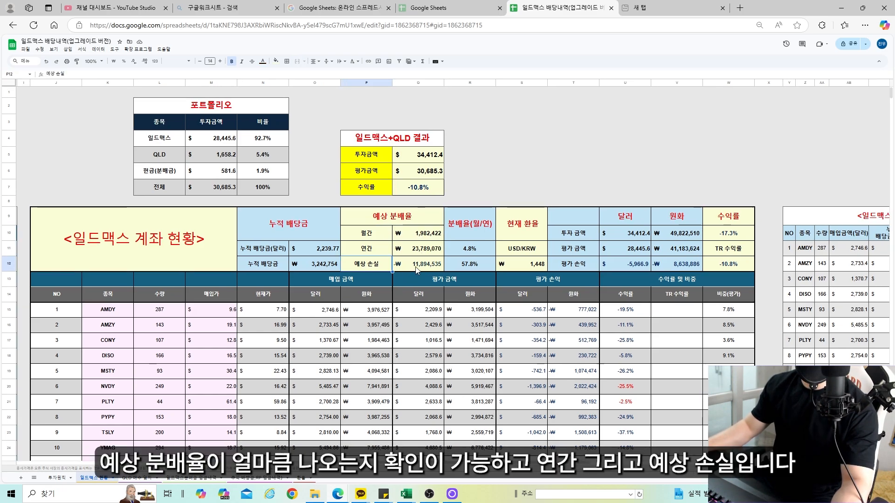
pyautogui.click(470, 253)
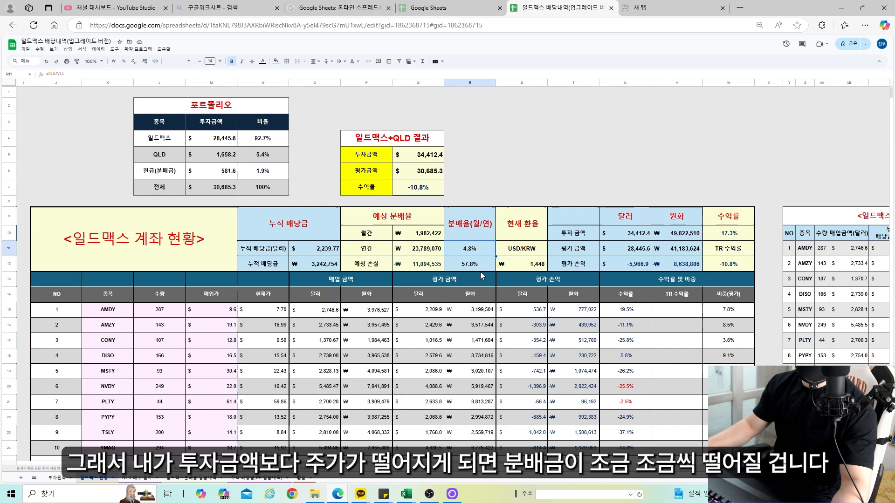
pyautogui.click(425, 236)
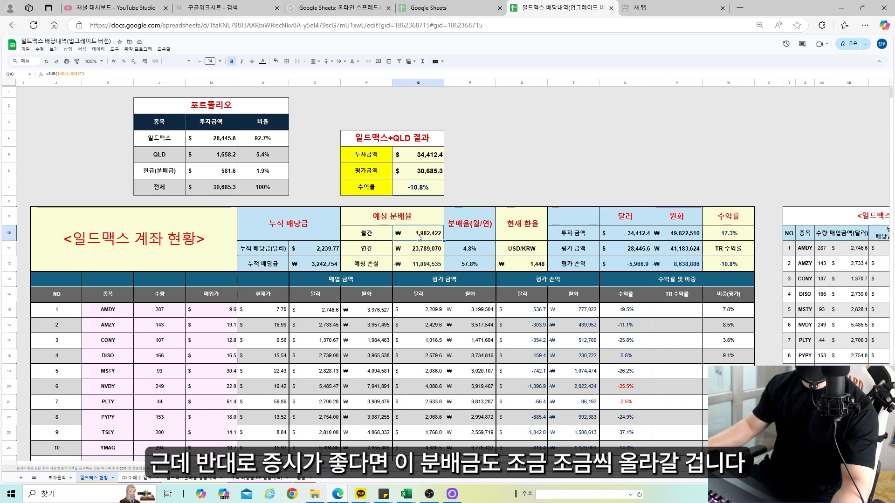
# Check the USD/KRW exchange rate cell and the 투자 금액, 평가 금액 and 평가 손익 cells in dollars and won
pyautogui.click(535, 266)
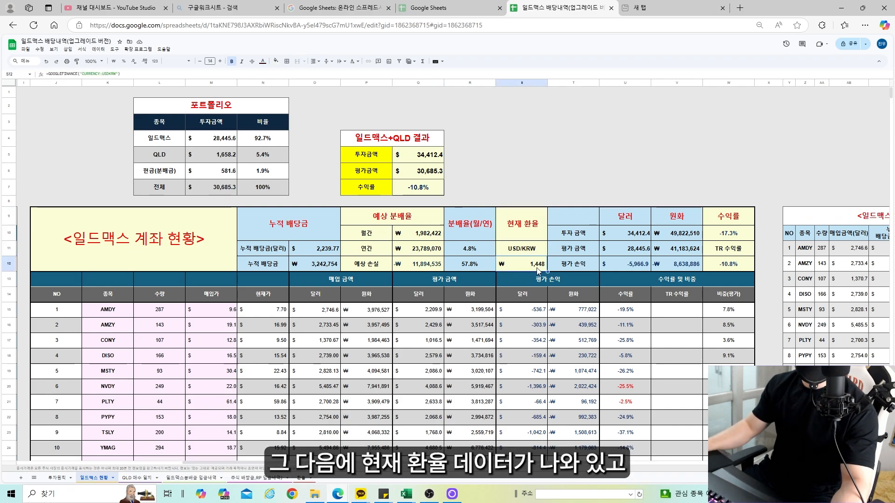
pyautogui.click(625, 246)
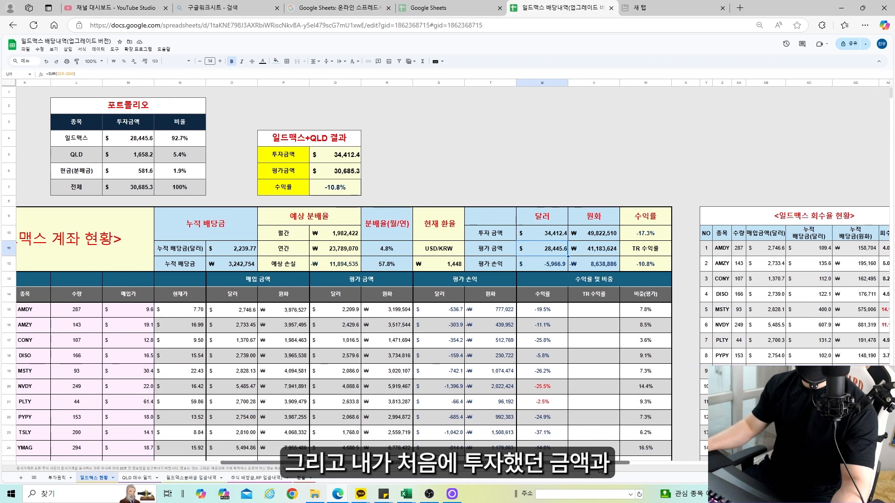
pyautogui.hscroll(2, 540, 240)
pyautogui.moveTo(540, 239); pyautogui.dragTo(544, 252)
pyautogui.click(562, 250)
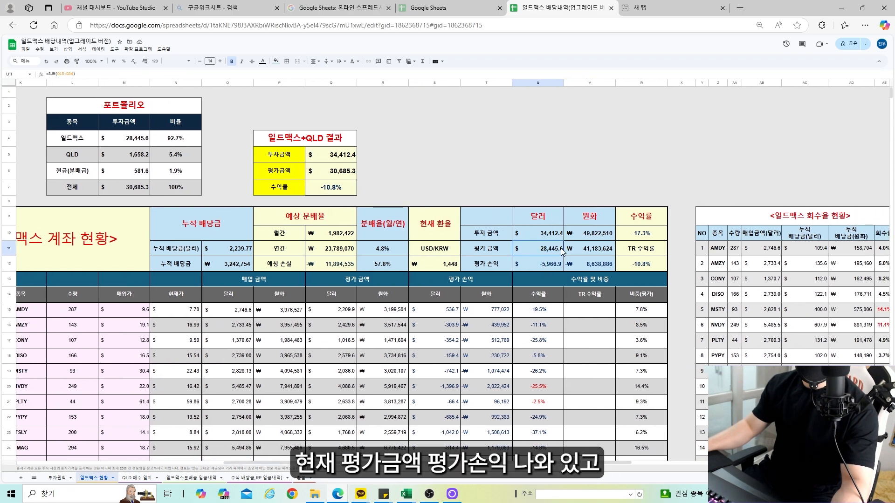
pyautogui.click(546, 267)
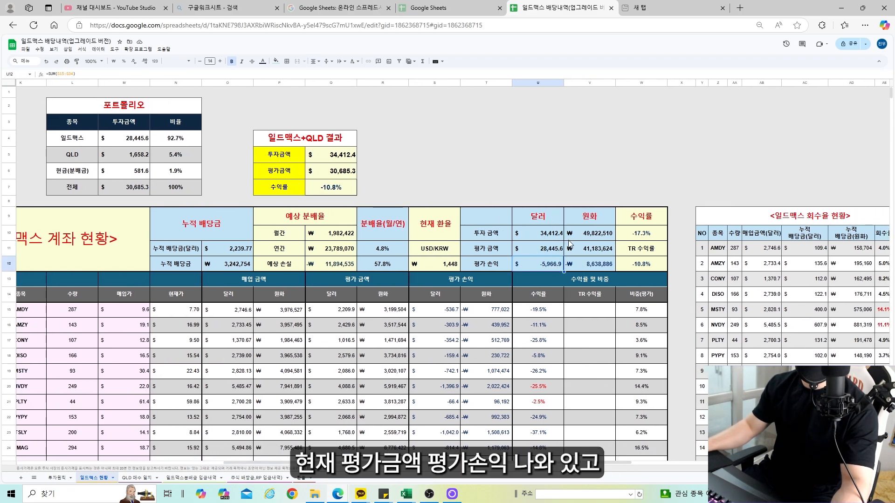
pyautogui.click(599, 219)
# Compare the account's 수익률 and TR 수익률 cells with the 수익률 in the 일드맥스+QLD 결과 table
pyautogui.click(654, 223)
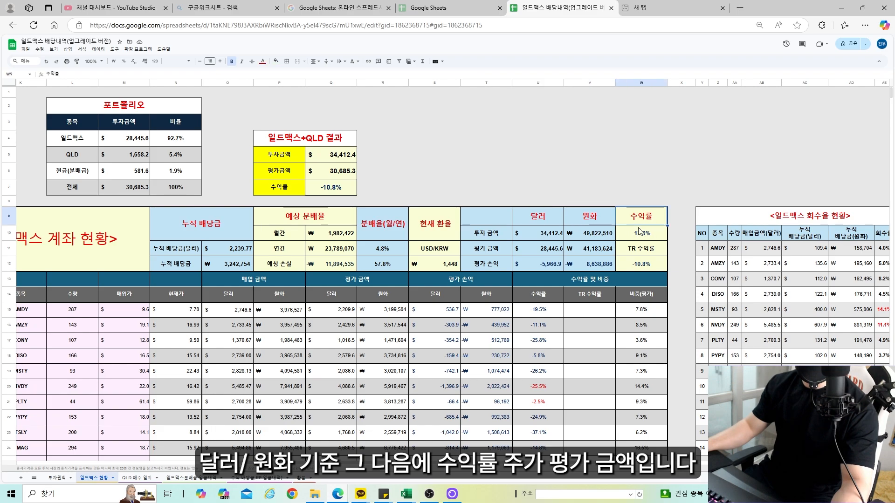
pyautogui.click(650, 239)
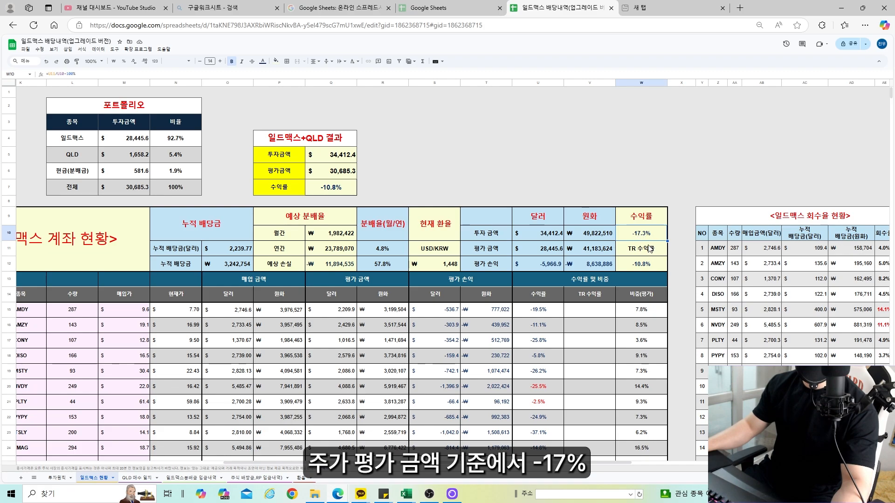
pyautogui.press('Down')
pyautogui.press('Down')
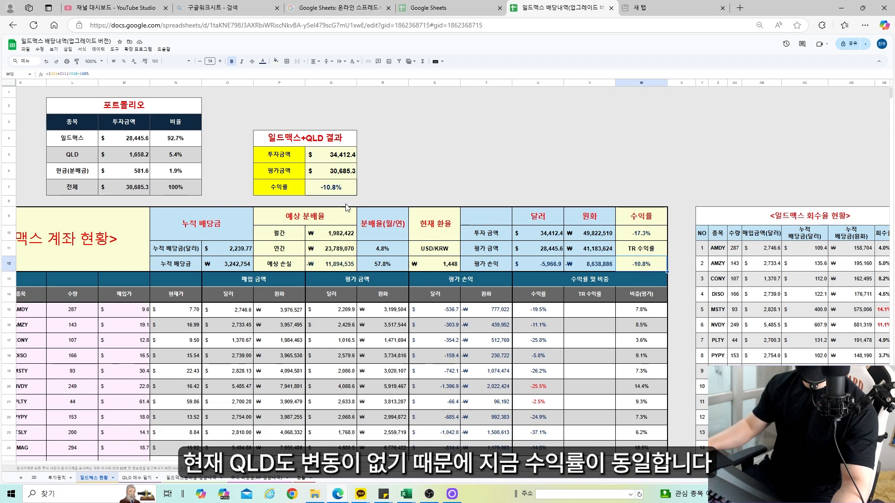
pyautogui.click(338, 175)
pyautogui.click(632, 263)
pyautogui.click(331, 191)
pyautogui.click(639, 264)
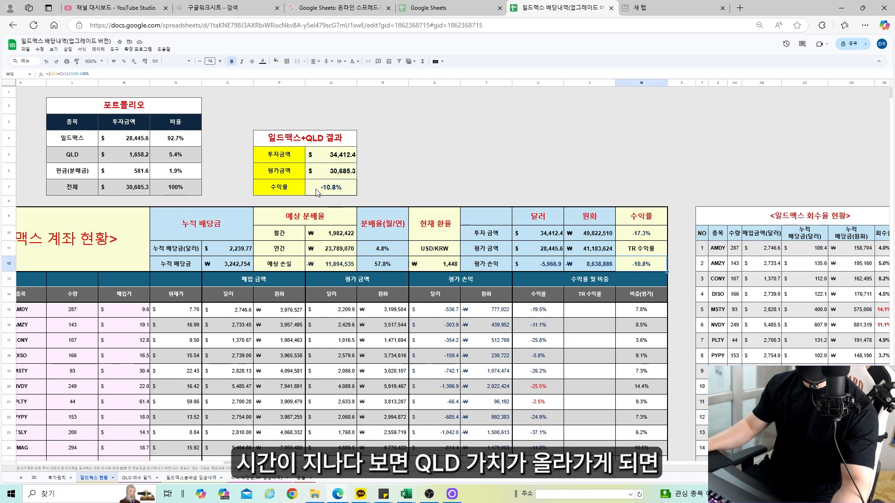
pyautogui.click(334, 191)
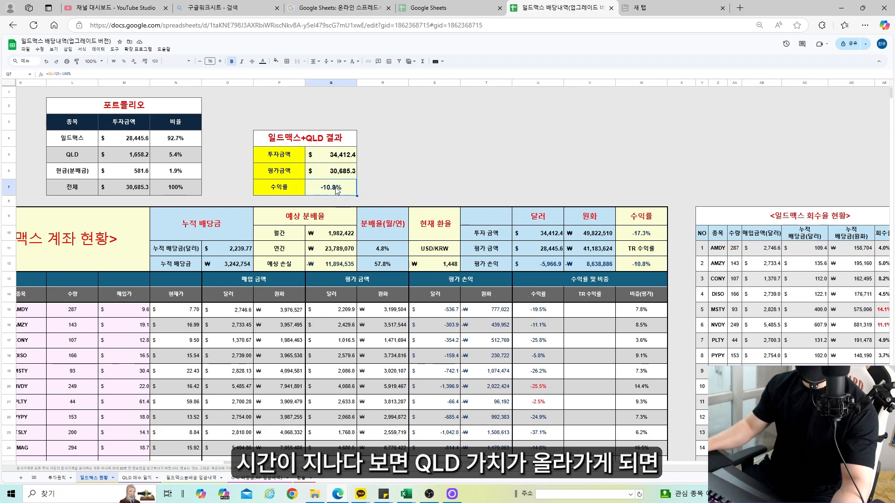
pyautogui.click(329, 172)
pyautogui.click(340, 191)
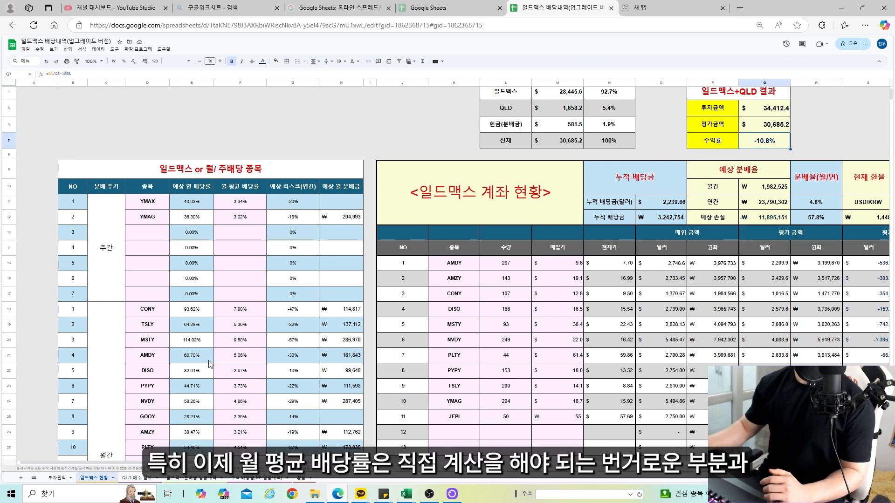
# Examine the 월 평균 배당률 entries of the monthly tickers and the last YMAG record on the 일드맥스분배금 입금내역 sheet
pyautogui.scroll(-2, 209, 364)
pyautogui.moveTo(240, 216); pyautogui.dragTo(249, 377)
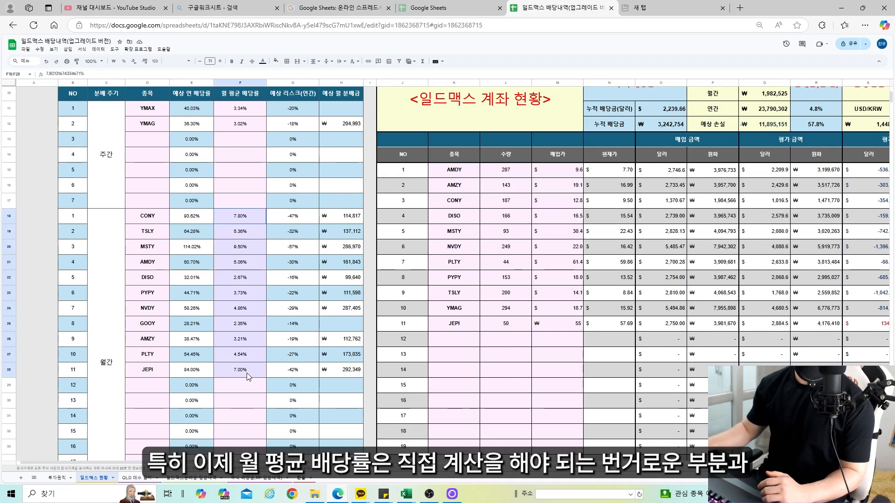
pyautogui.click(250, 400)
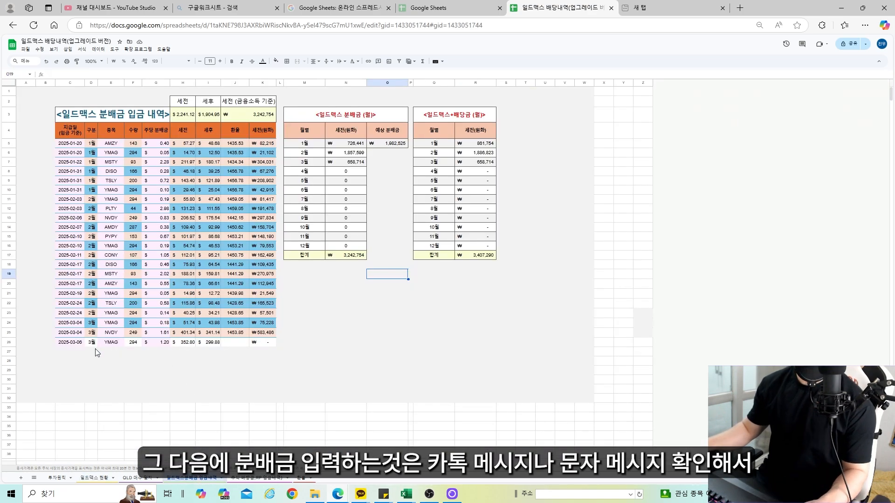
pyautogui.hotkey('ctrl', '+')
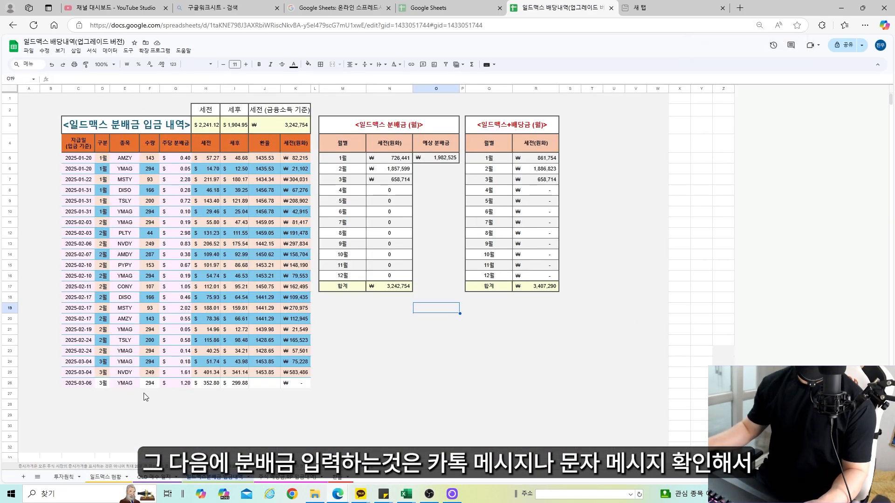
pyautogui.click(124, 384)
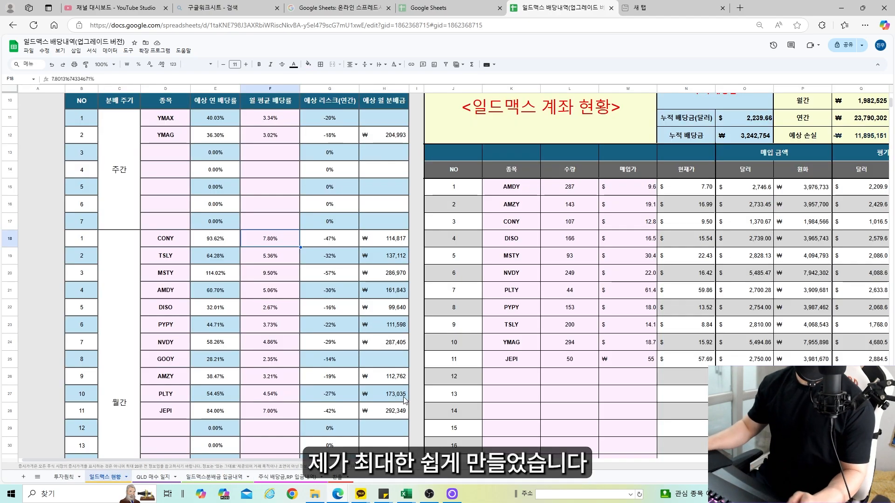
# Return to the 일드맥스 계좌 현황 table and point out its purple 종목, 수량 and 매입가 input cells
pyautogui.hscroll(10, 457, 401)
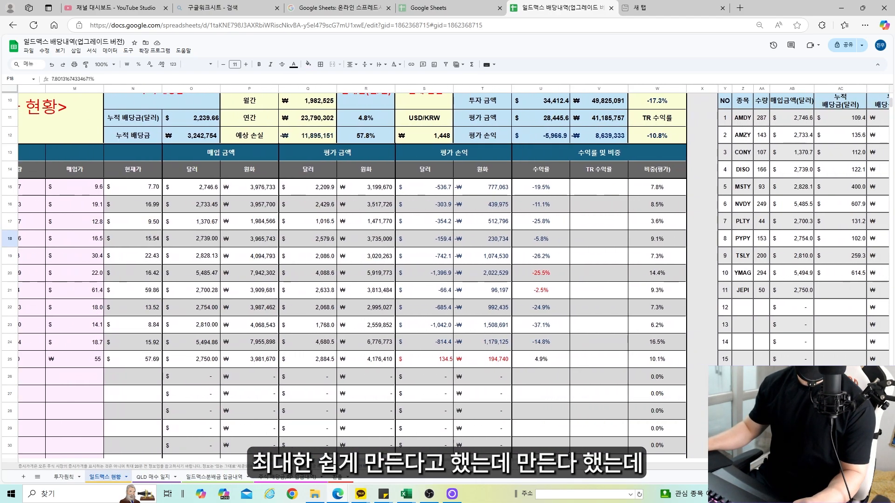
pyautogui.hotkey('ctrl', '-')
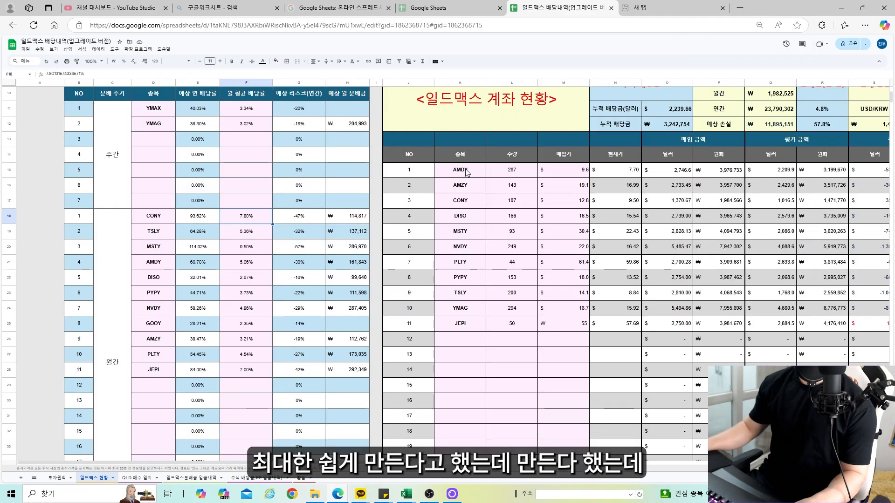
pyautogui.moveTo(468, 173); pyautogui.dragTo(555, 448)
pyautogui.click(555, 450)
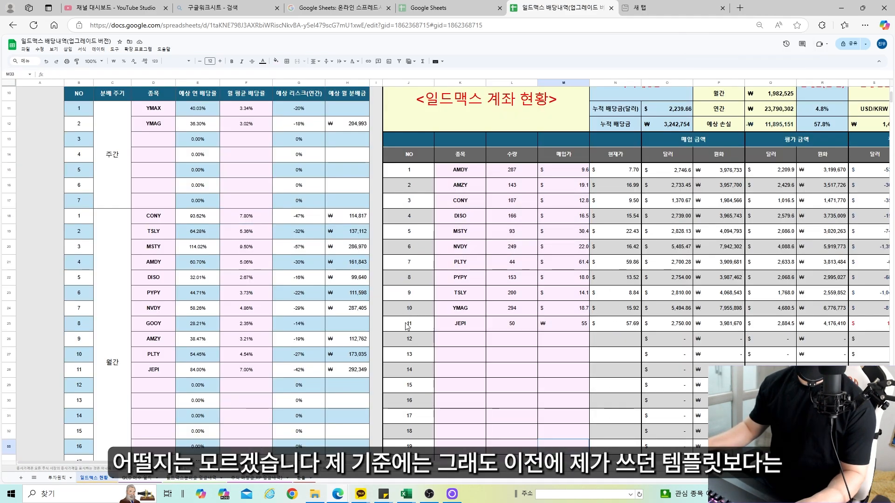
# Look through the QLD purchase, YieldMax distribution and stock dividend sheets, and return to the 일드맥스 현황 sheet
pyautogui.click(64, 478)
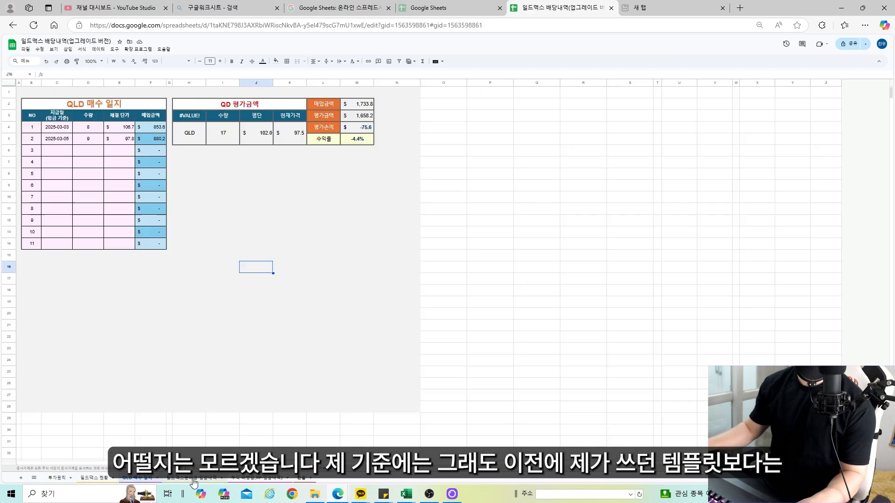
pyautogui.click(136, 478)
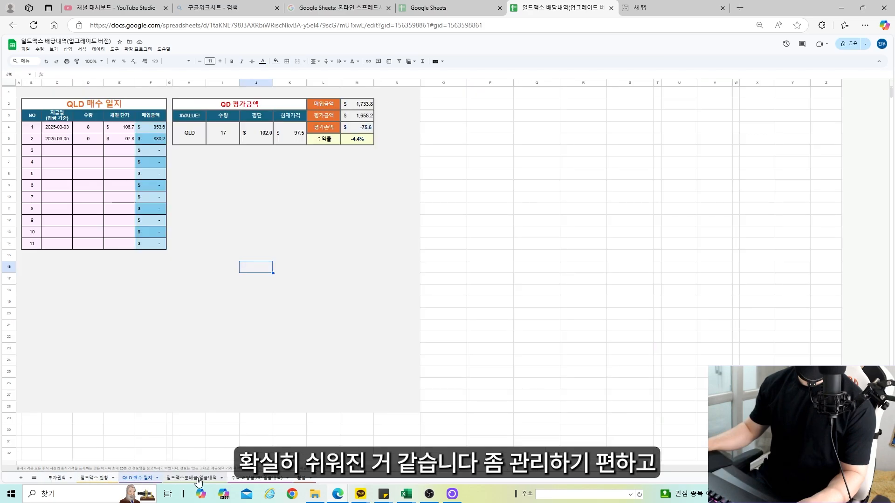
pyautogui.click(198, 478)
pyautogui.click(249, 479)
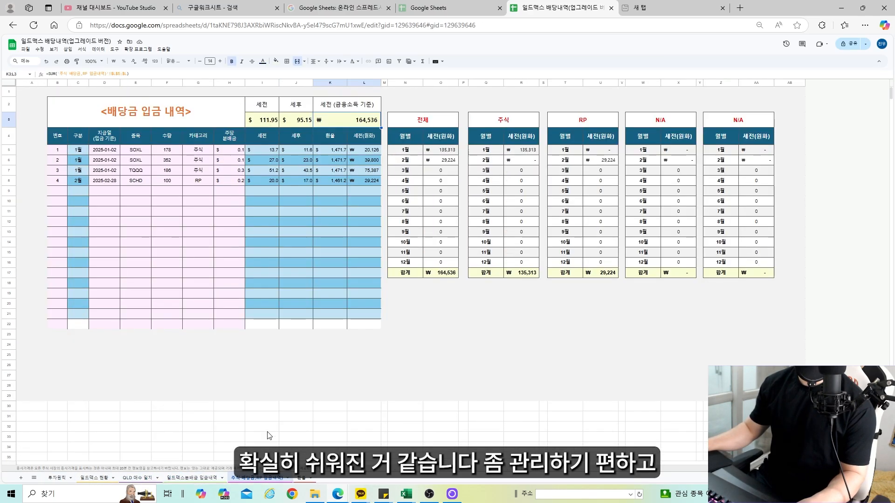
pyautogui.click(96, 478)
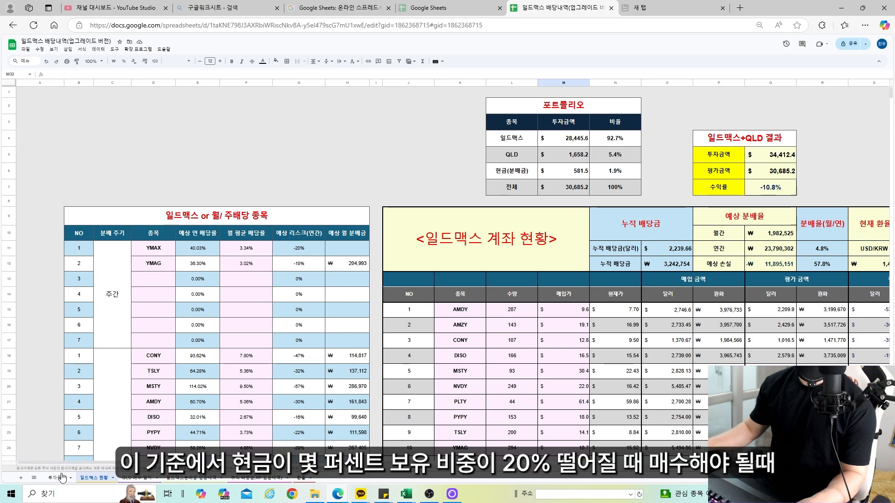
# Check the cash-ratio rules for QLD on the 투자원칙 sheet against the 비율 column of the 포트폴리오 table on the 일드맥스 현황 sheet
pyautogui.click(57, 478)
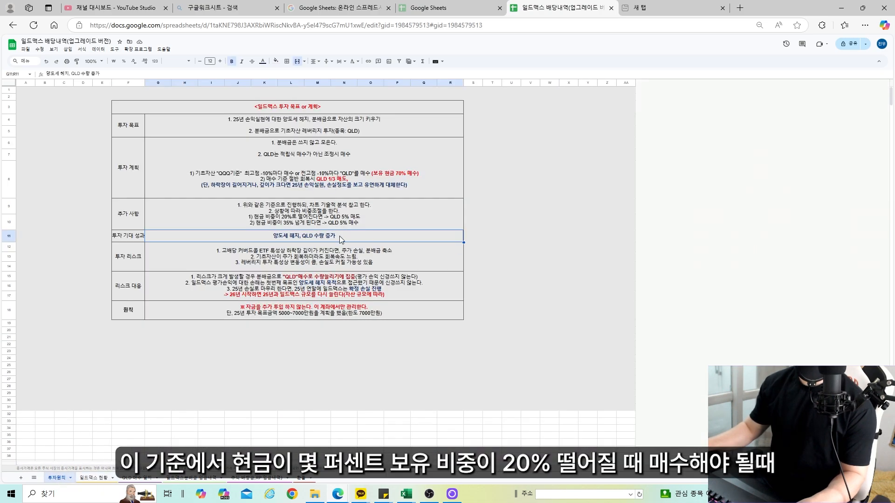
pyautogui.click(95, 478)
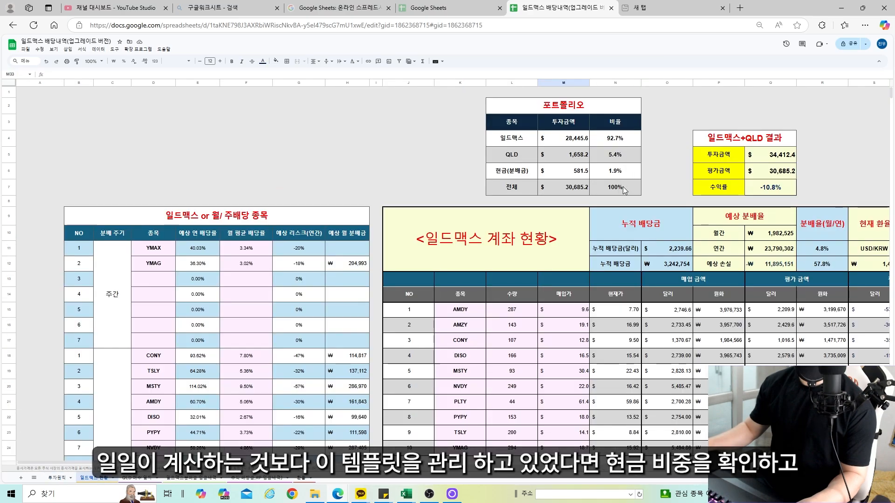
pyautogui.moveTo(560, 152); pyautogui.dragTo(529, 140)
pyautogui.moveTo(406, 463); pyautogui.dragTo(479, 418)
pyautogui.click(468, 158)
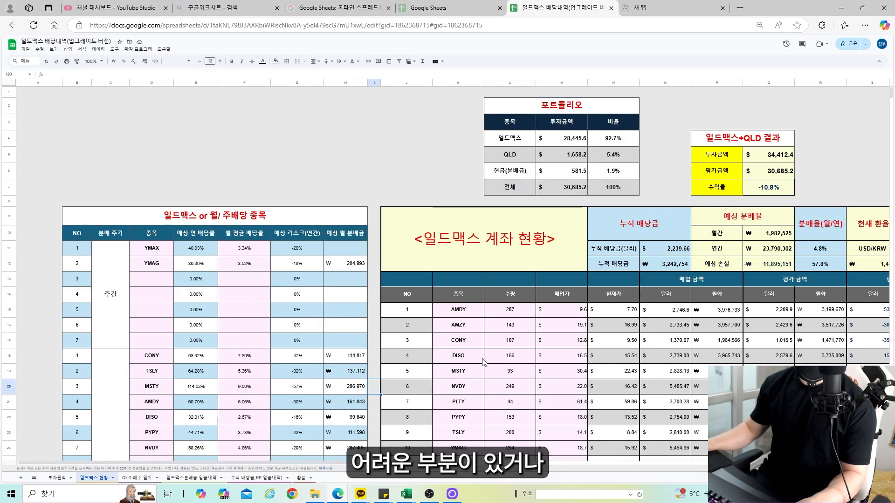
# Look across the 일드맥스 계좌 현황 and 일드맥스 회수율 현황 tables and return to the 포트폴리오 summary
pyautogui.scroll(-2, 481, 364)
pyautogui.moveTo(404, 463); pyautogui.dragTo(419, 462)
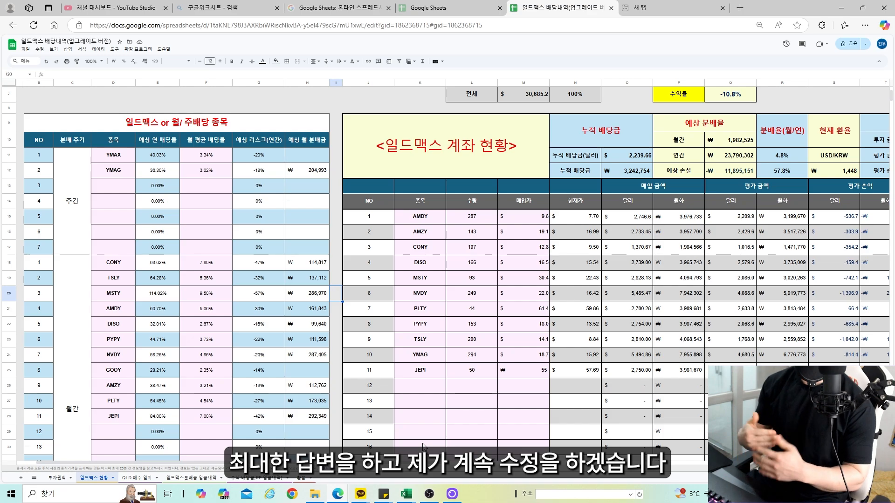
pyautogui.hscroll(10, 423, 446)
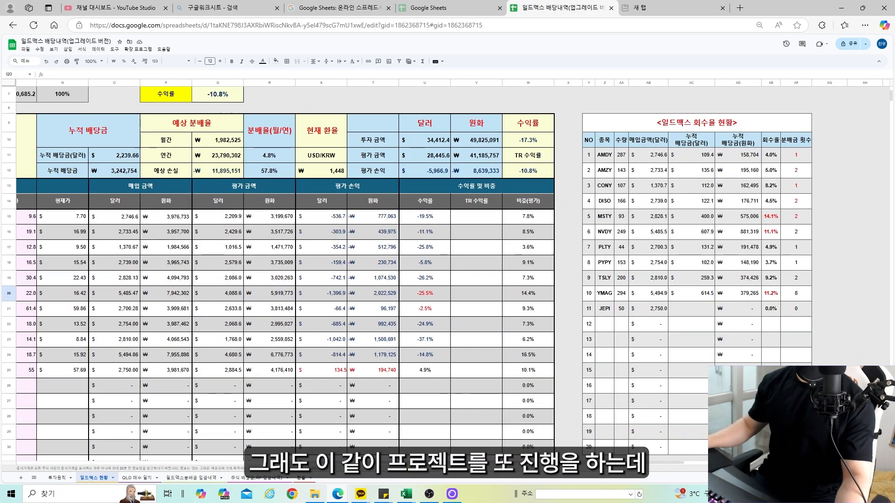
pyautogui.hscroll(-2, 638, 449)
pyautogui.hscroll(-4, 471, 449)
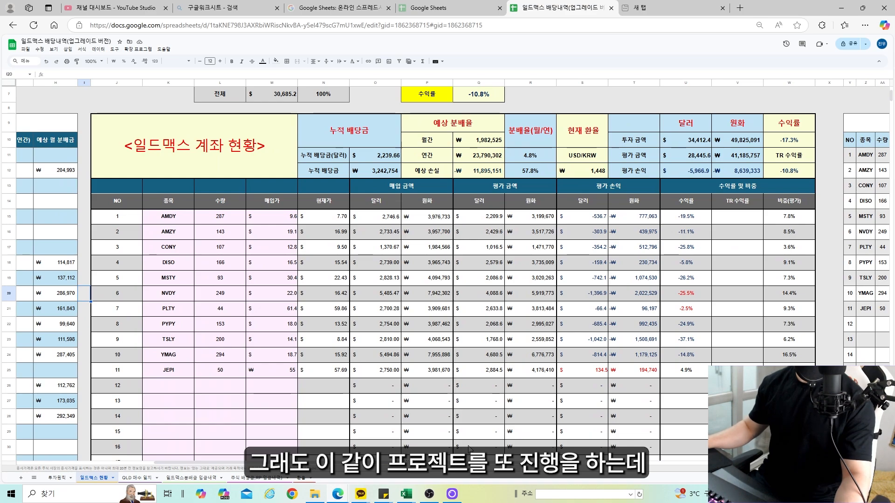
pyautogui.scroll(3, 469, 449)
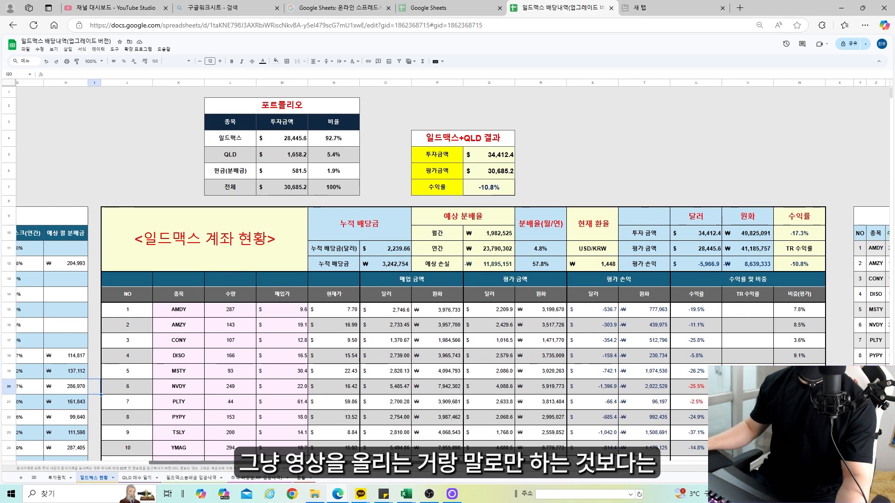
pyautogui.moveTo(515, 467)
pyautogui.mouseDown()
pyautogui.moveTo(505, 467)
pyautogui.moveTo(516, 467)
pyautogui.mouseUp()
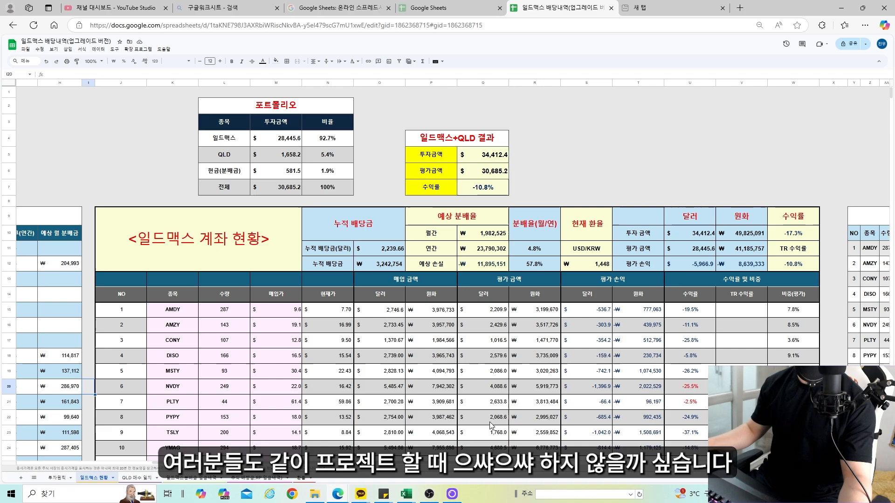
# Point out the 수익률 in the 일드맥스+QLD 결과 table and the QLD entry in the 포트폴리오 table
pyautogui.click(492, 191)
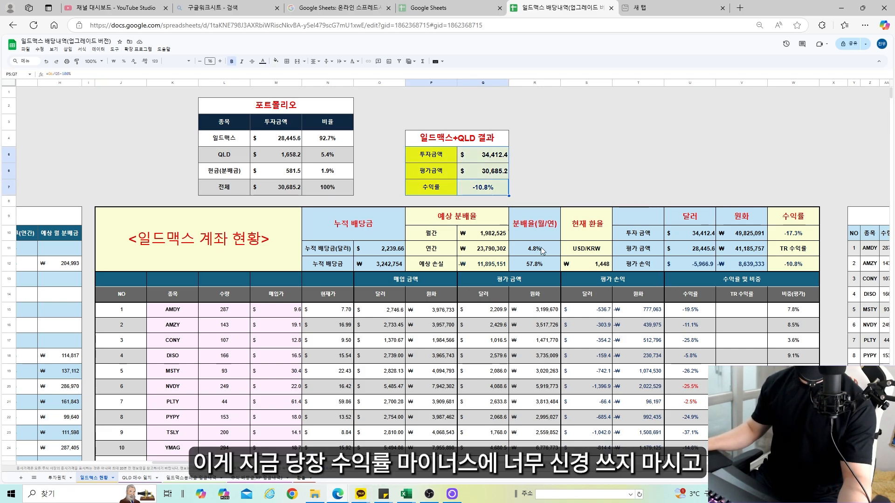
pyautogui.click(501, 200)
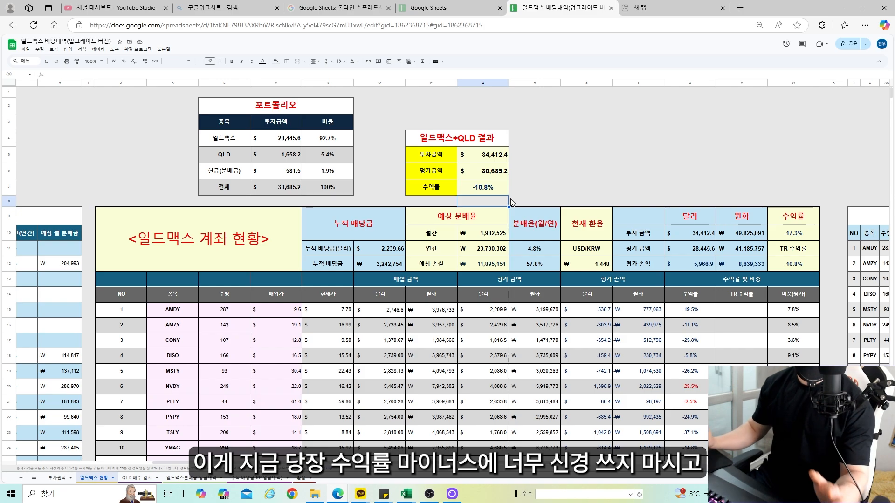
pyautogui.click(225, 159)
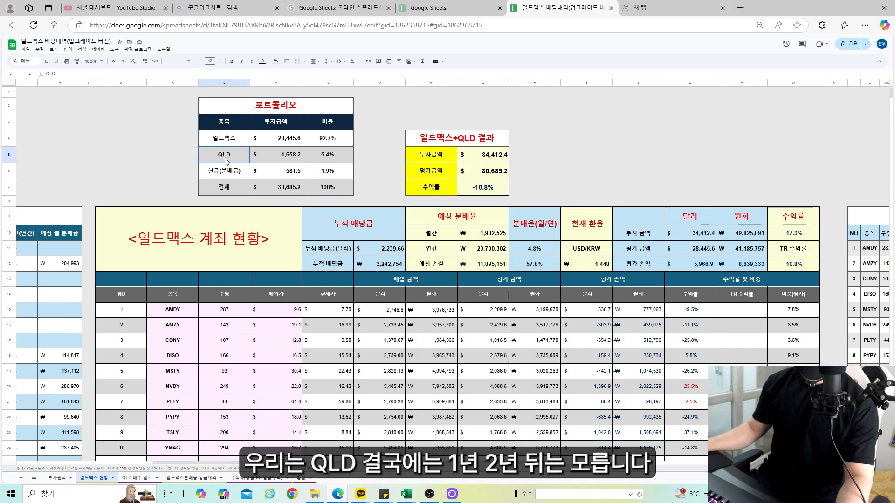
pyautogui.moveTo(225, 159); pyautogui.dragTo(246, 159)
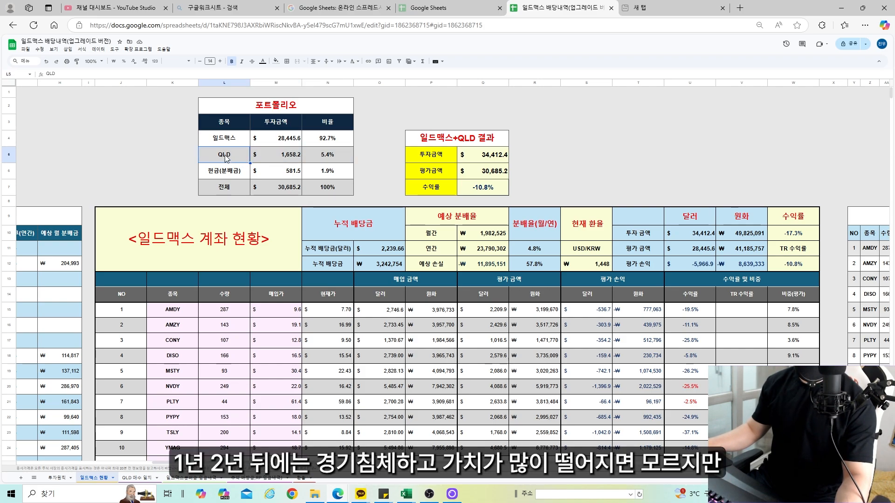
# Highlight the account's 종목 entries from AMDY to JEPI and relate them to the 일드맥스 and QLD entries of the portfolio
pyautogui.click(274, 138)
pyautogui.scroll(-2, 187, 219)
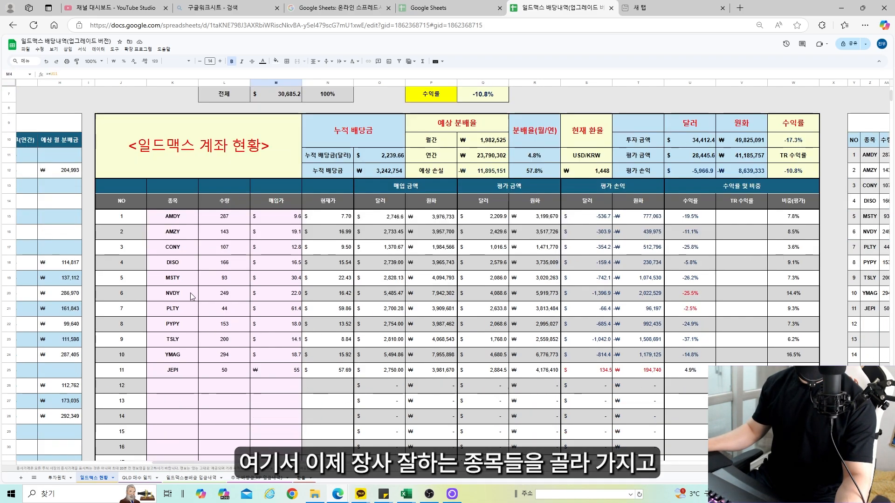
pyautogui.moveTo(187, 219); pyautogui.dragTo(189, 378)
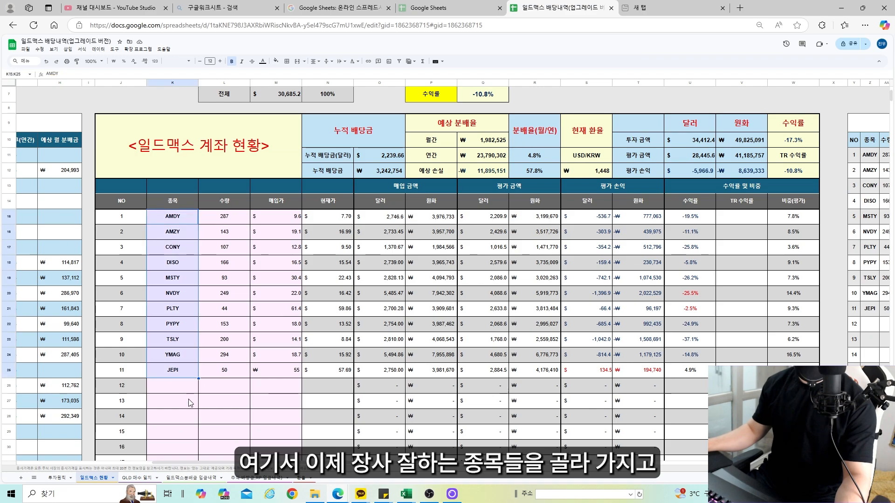
pyautogui.scroll(2, 193, 410)
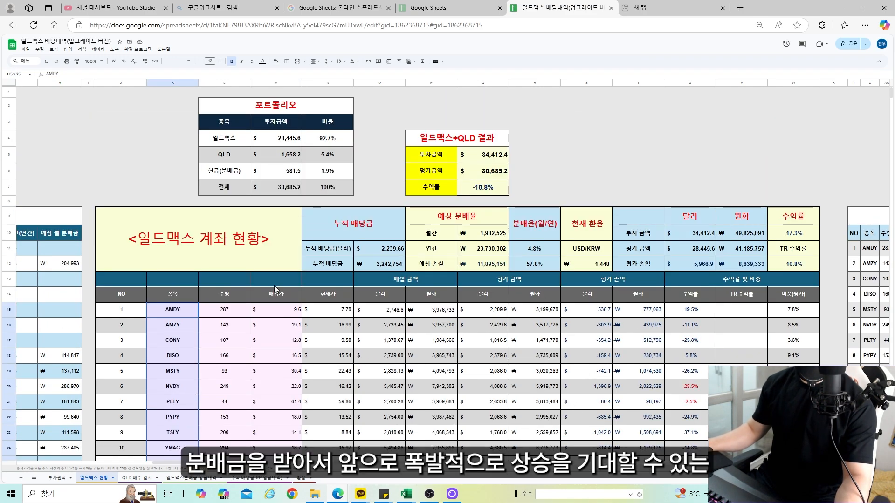
pyautogui.click(231, 158)
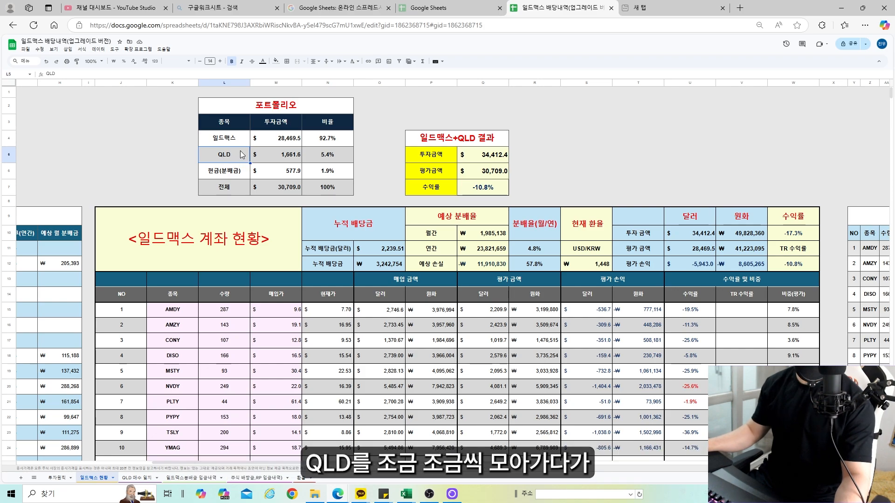
# Examine the account's 평가 손익 in dollars and the per-ticker losses, then bring all the summary tables into view
pyautogui.scroll(-2, 273, 236)
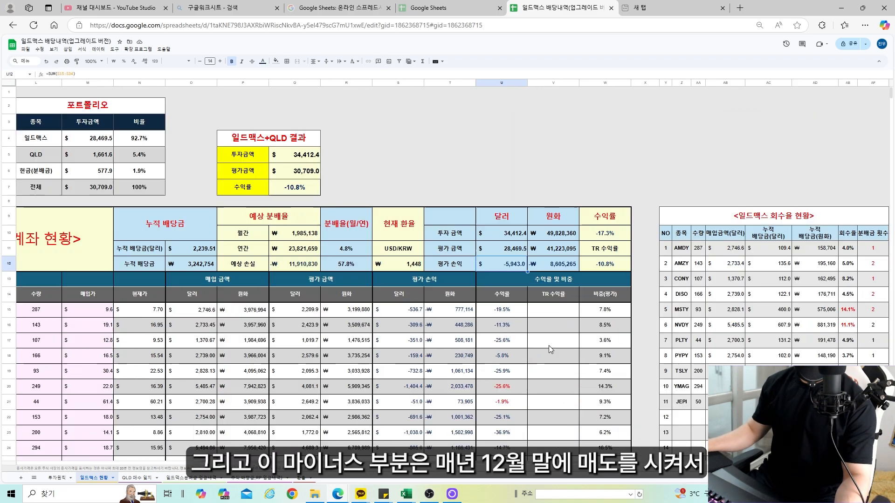
pyautogui.scroll(2, 549, 346)
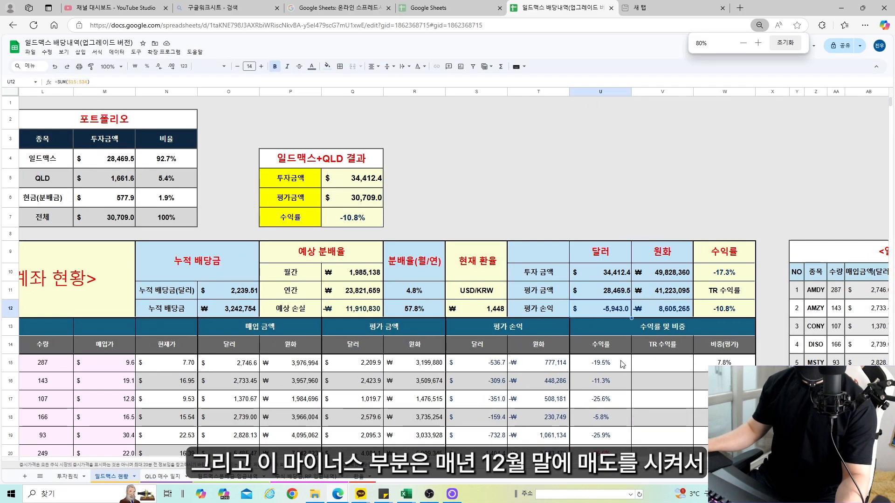
pyautogui.scroll(-2, 413, 200)
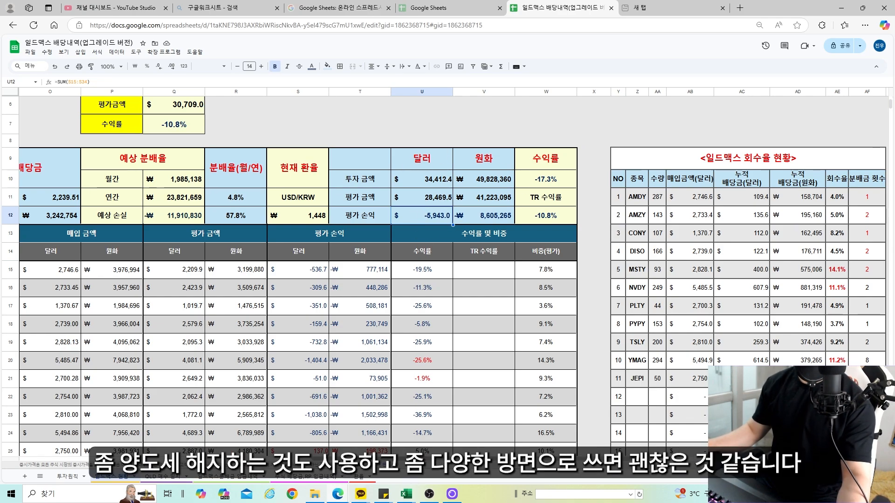
pyautogui.hscroll(-5, 422, 224)
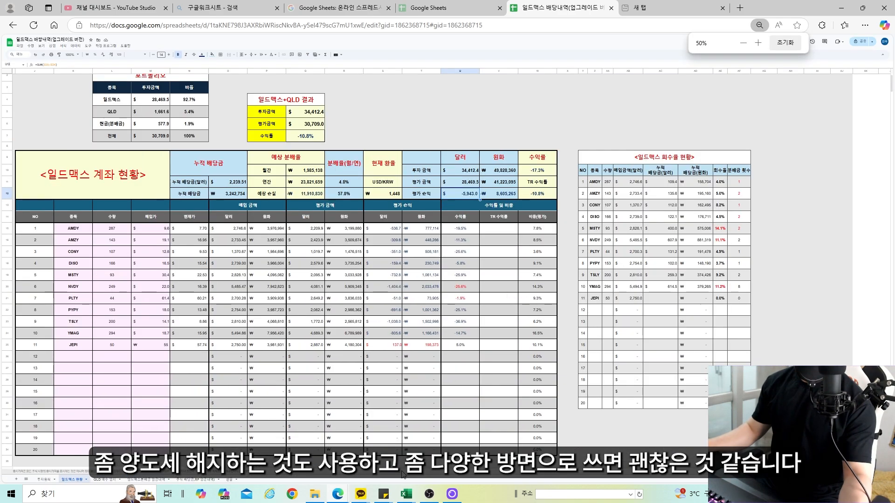
pyautogui.hscroll(-3, 341, 353)
pyautogui.scroll(1, 341, 353)
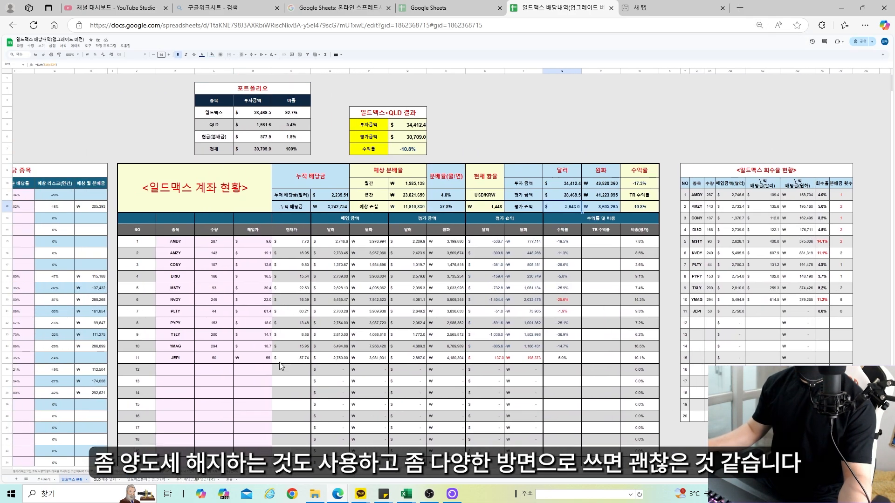
# Compare the QLD row of the 포트폴리오 table with the 연간 amount under 예상 분배율
pyautogui.click(218, 126)
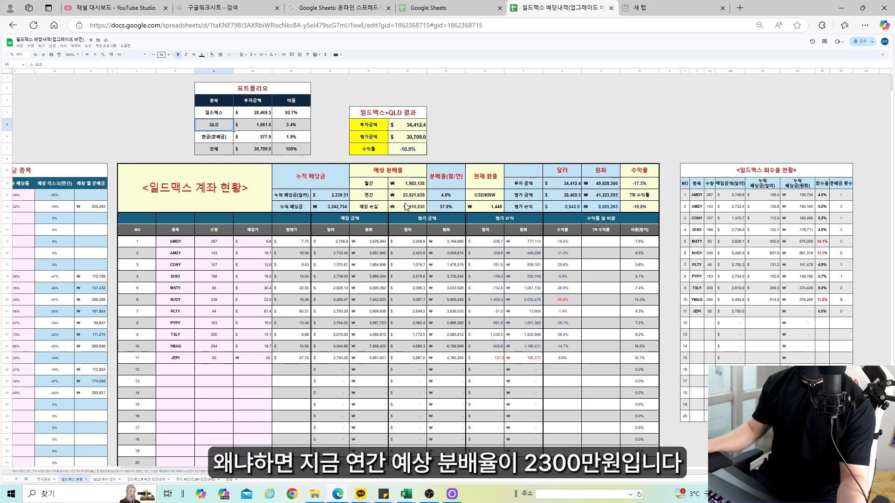
pyautogui.hotkey('ctrl', '+')
pyautogui.hotkey('ctrl', '+')
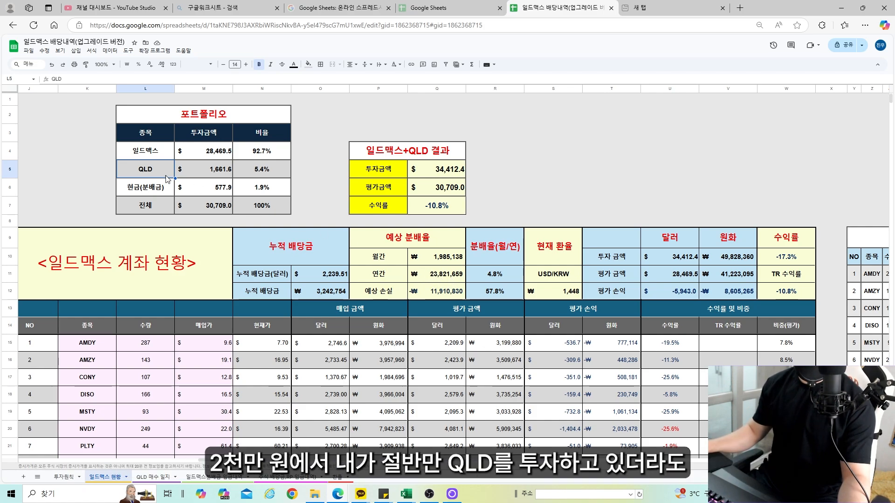
pyautogui.moveTo(194, 172); pyautogui.dragTo(264, 171)
pyautogui.click(277, 180)
pyautogui.click(437, 277)
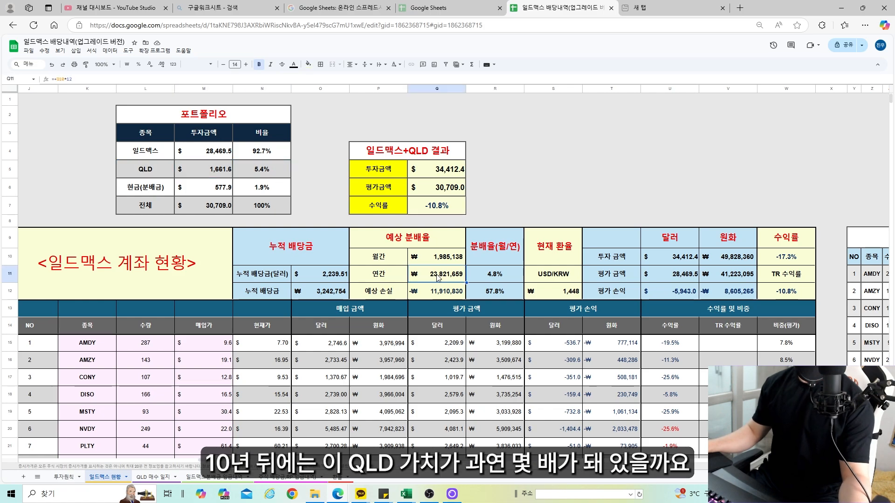
pyautogui.moveTo(160, 172); pyautogui.dragTo(255, 175)
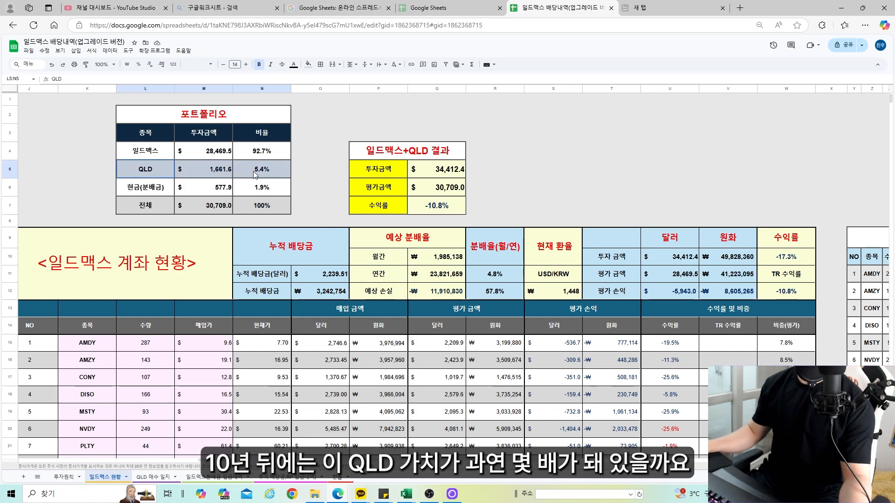
pyautogui.click(447, 276)
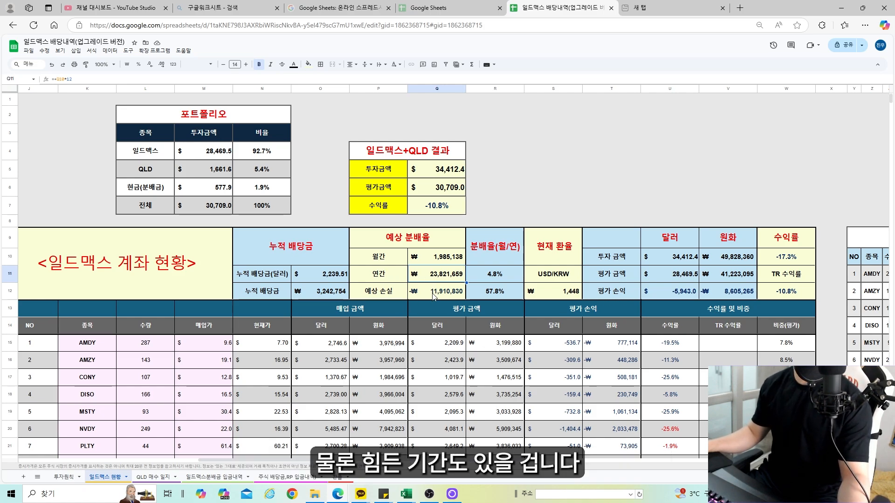
# Highlight the 예상 분배율 block with its 월간, 연간 and 예상 손실 amounts
pyautogui.moveTo(432, 296); pyautogui.dragTo(379, 238)
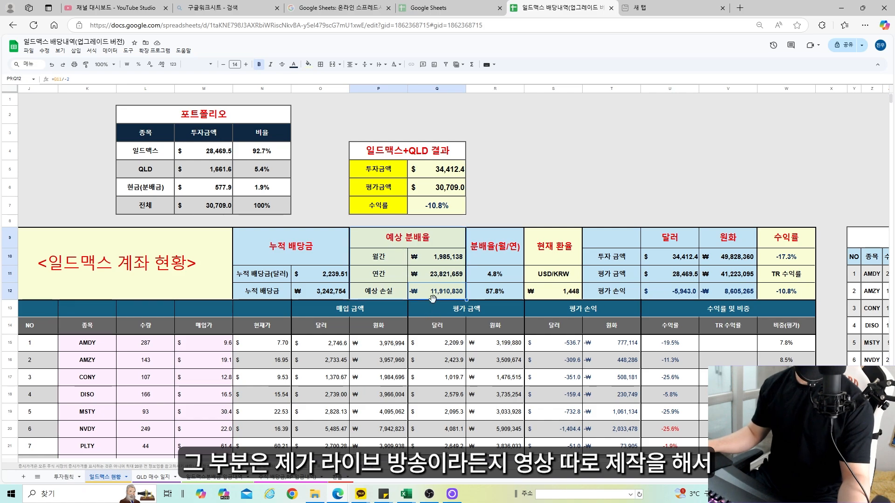
pyautogui.click(439, 371)
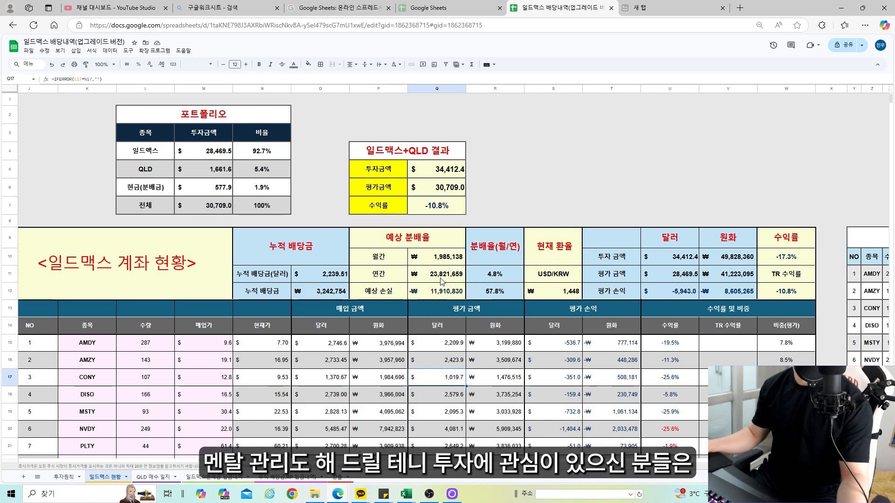
pyautogui.moveTo(449, 292); pyautogui.dragTo(443, 240)
pyautogui.scroll(-2, 425, 352)
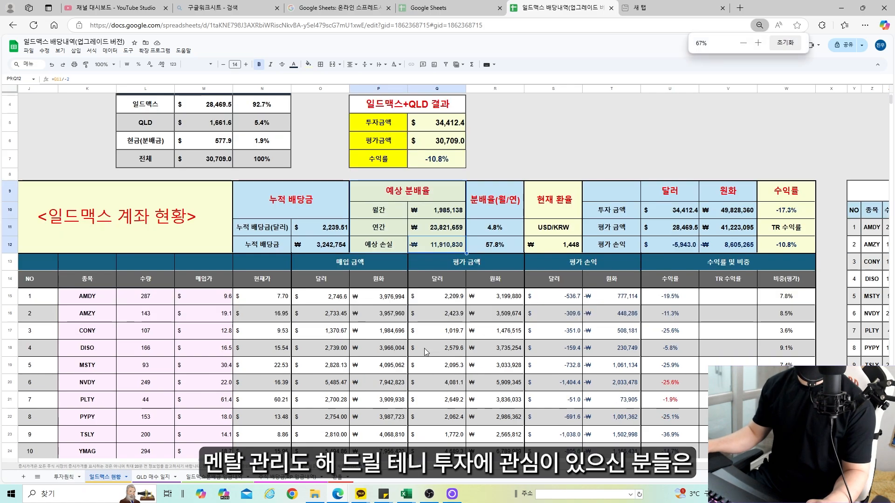
pyautogui.hscroll(-2, 430, 396)
pyautogui.scroll(1, 431, 402)
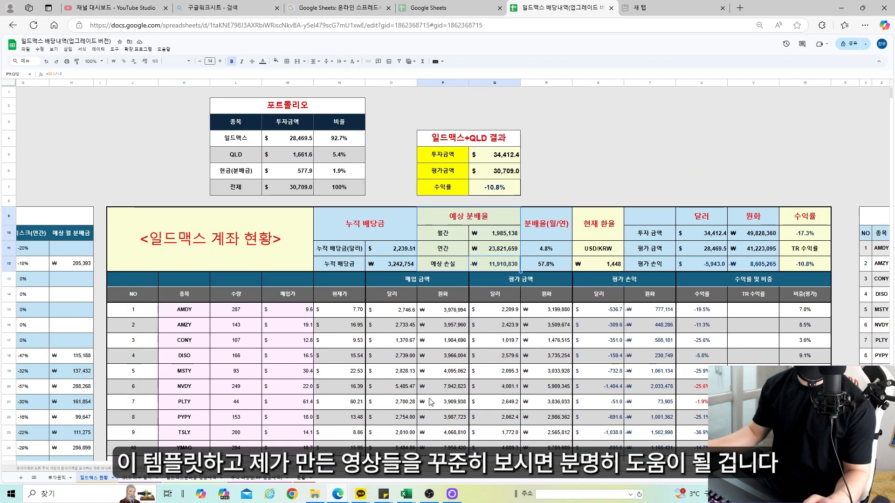
pyautogui.moveTo(494, 266); pyautogui.dragTo(449, 217)
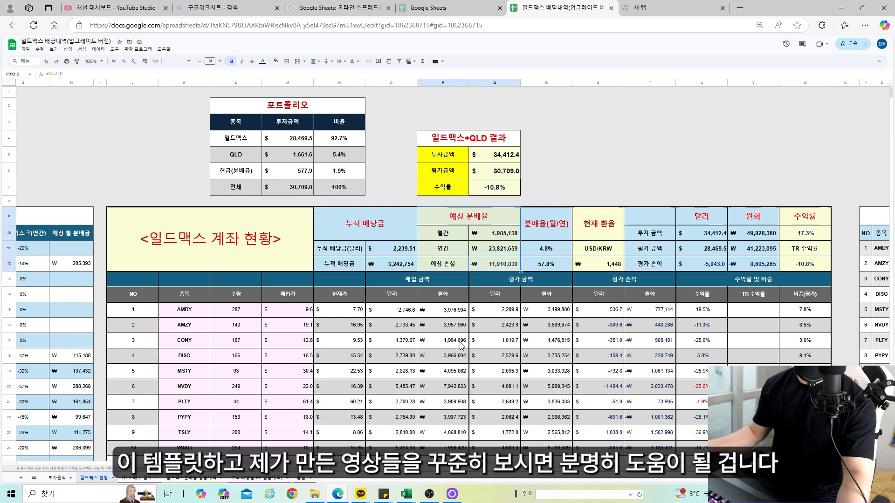
pyautogui.click(443, 340)
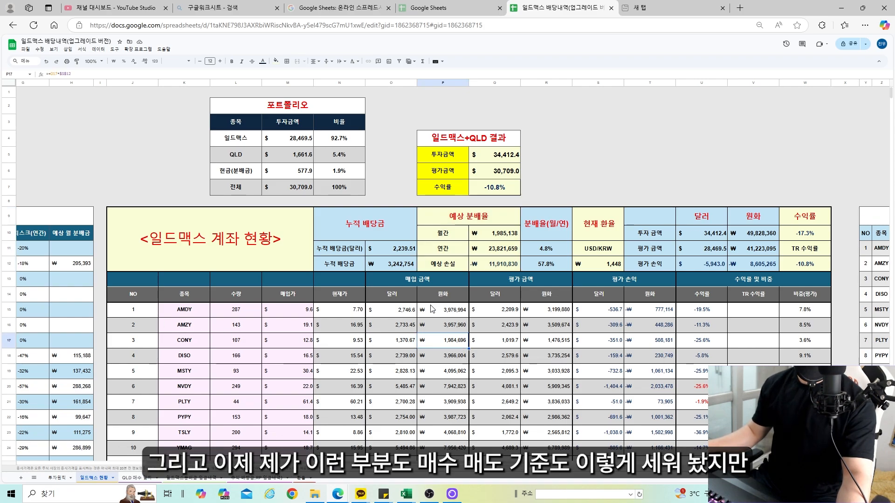
pyautogui.moveTo(458, 218); pyautogui.dragTo(501, 270)
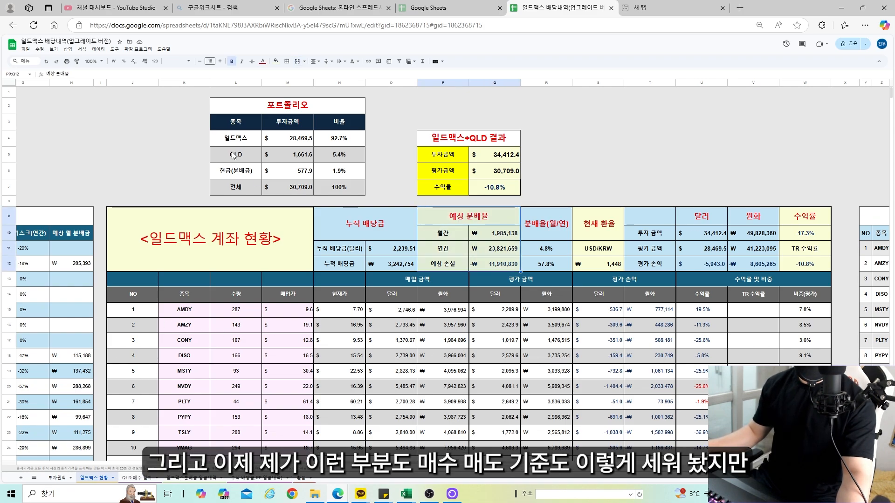
# Point out the 현금(분배금) row of the portfolio and the account's holdings rows from AMDY to JEPI
pyautogui.moveTo(236, 155)
pyautogui.mouseDown()
pyautogui.moveTo(289, 156)
pyautogui.moveTo(352, 192)
pyautogui.moveTo(235, 171)
pyautogui.mouseUp()
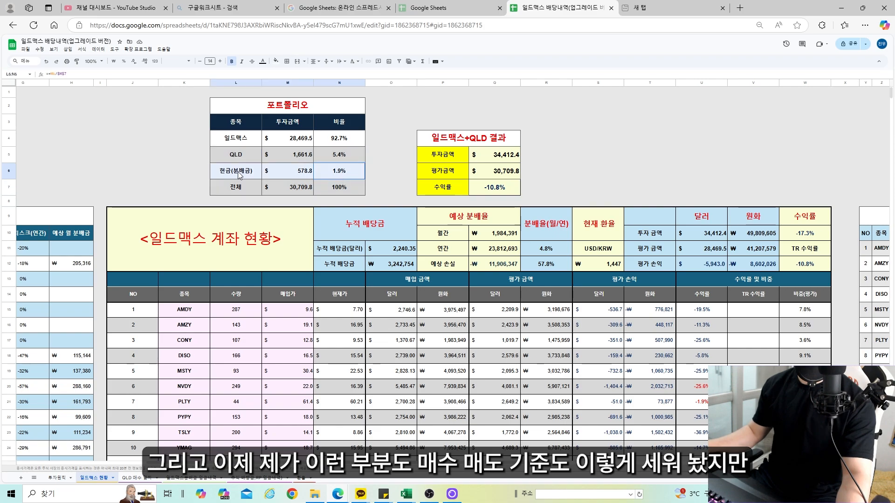
pyautogui.scroll(-2, 247, 142)
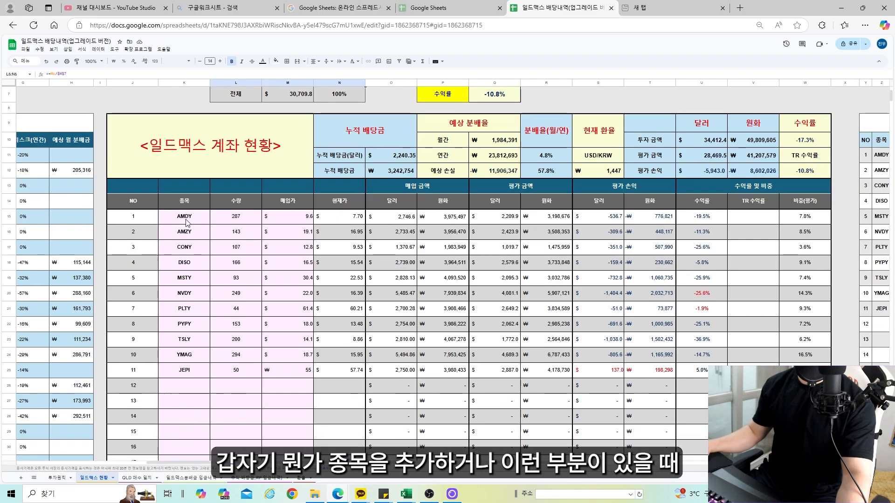
pyautogui.moveTo(184, 217); pyautogui.dragTo(805, 370)
# Point out the JEPI entry and the empty purple 종목, 수량 and 매입가 cells below it where new tickers are added
pyautogui.click(185, 392)
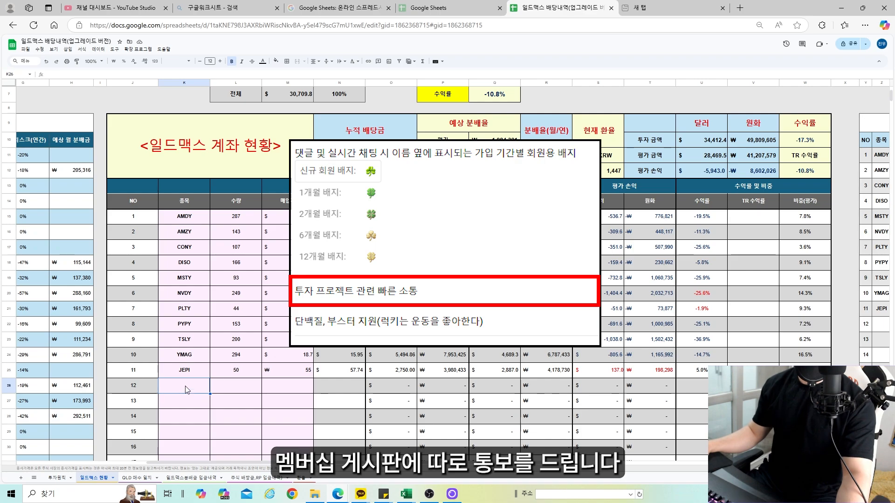
pyautogui.moveTo(185, 390); pyautogui.dragTo(280, 436)
pyautogui.moveTo(195, 369); pyautogui.dragTo(297, 423)
pyautogui.moveTo(179, 374); pyautogui.dragTo(304, 435)
pyautogui.click(199, 384)
pyautogui.moveTo(199, 375); pyautogui.dragTo(311, 379)
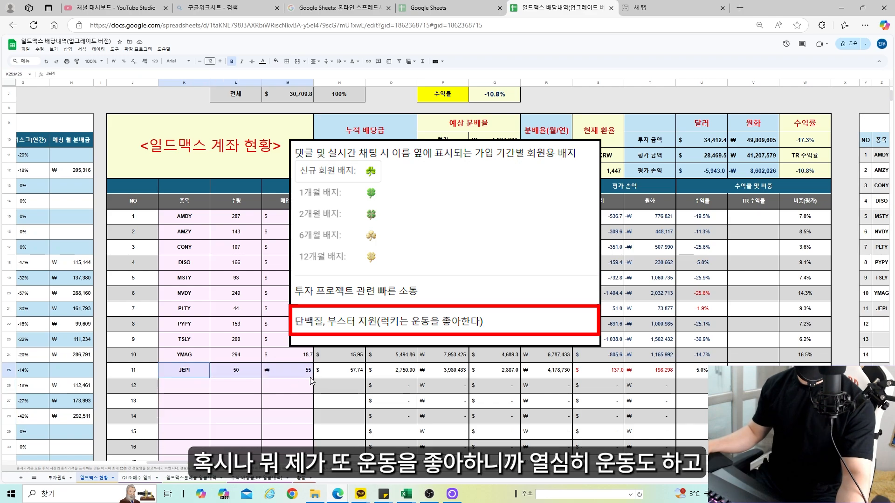
pyautogui.moveTo(192, 386); pyautogui.dragTo(293, 443)
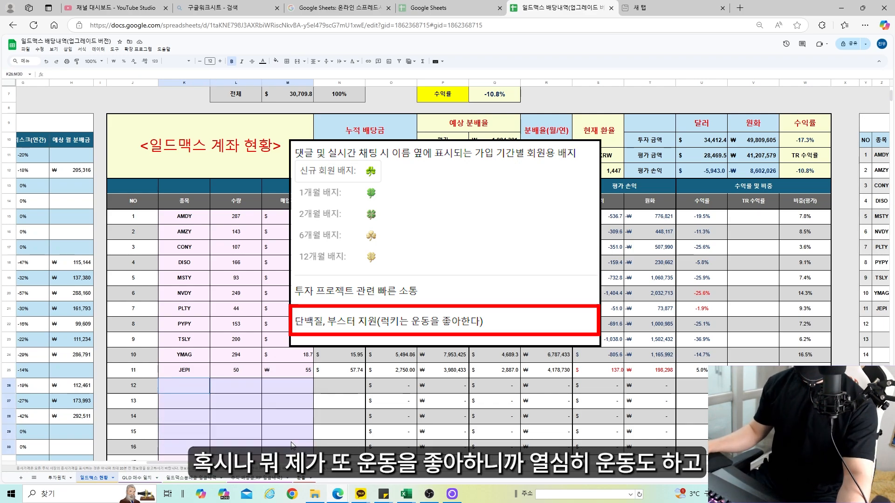
# Highlight the purple input cells of the account table from the JEPI row down to row number 19
pyautogui.scroll(-2, 292, 425)
pyautogui.moveTo(184, 277); pyautogui.dragTo(718, 415)
pyautogui.click(191, 293)
pyautogui.moveTo(191, 279); pyautogui.dragTo(299, 400)
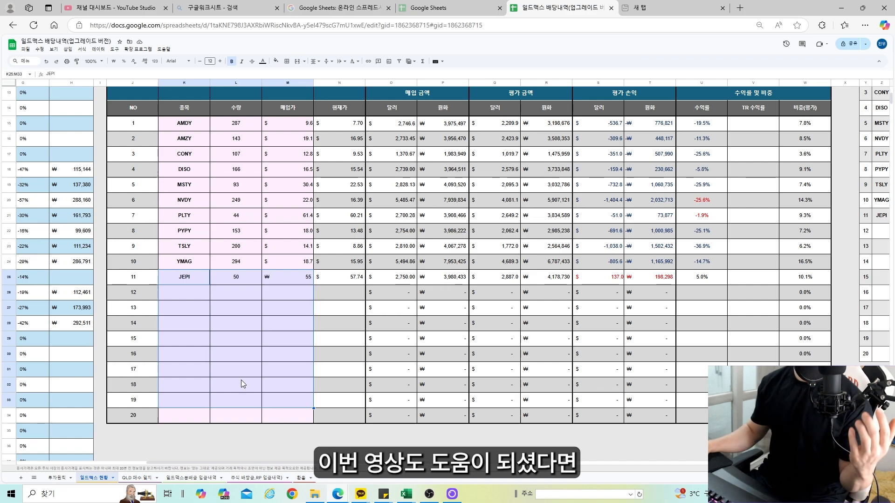